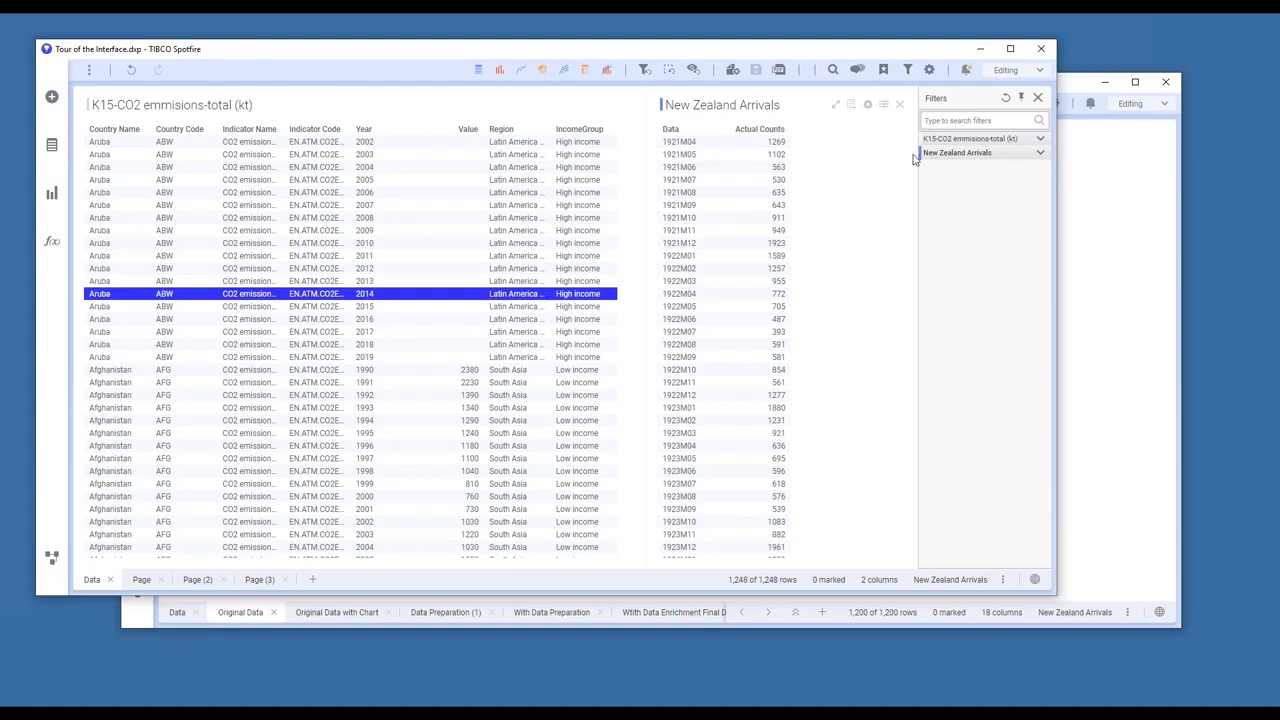
Expand the K15-CO2 emmisions-total (kt) filters and examine that table's data canvas and its options for adding rows, columns and transformations.
left_click(1038, 145)
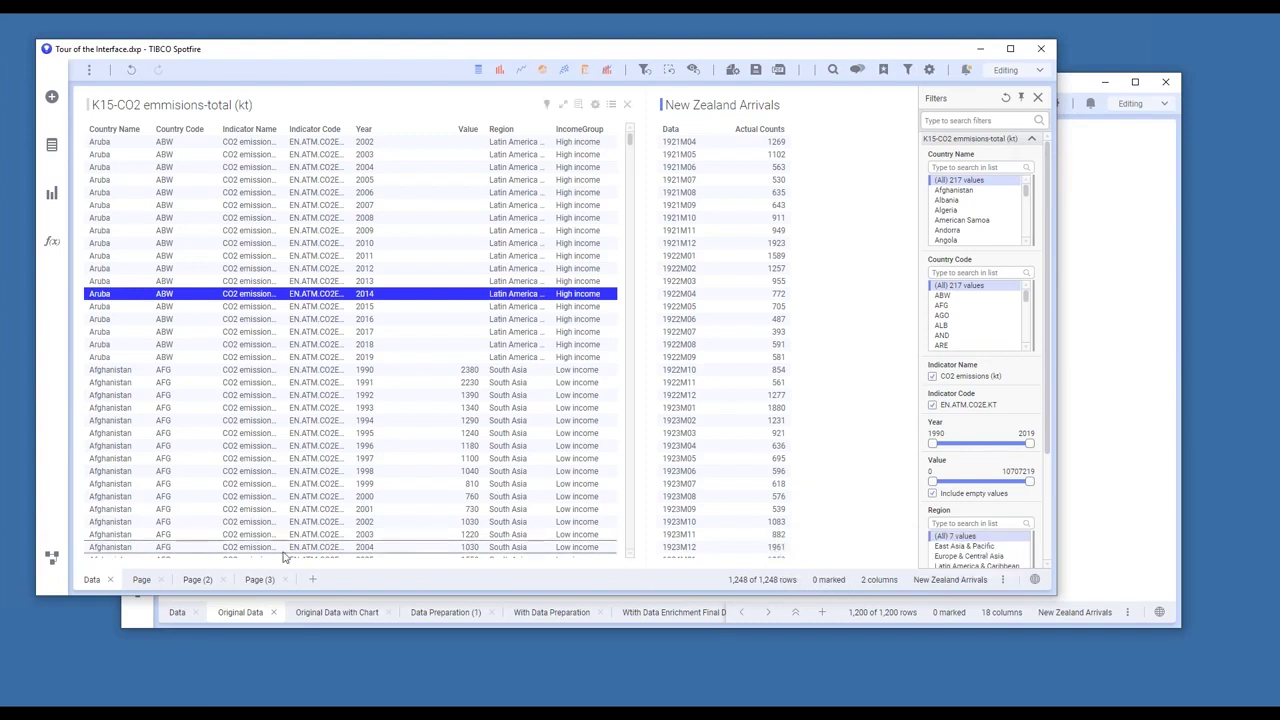
left_click(53, 560)
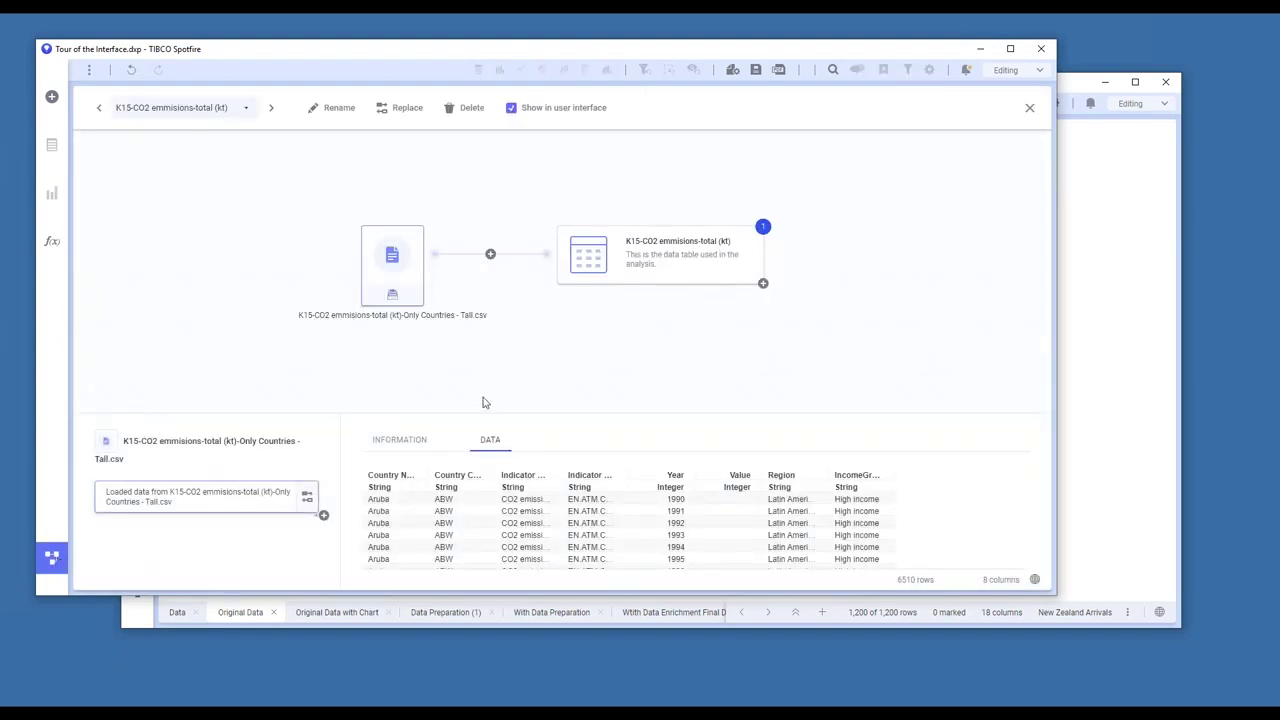
left_click(492, 257)
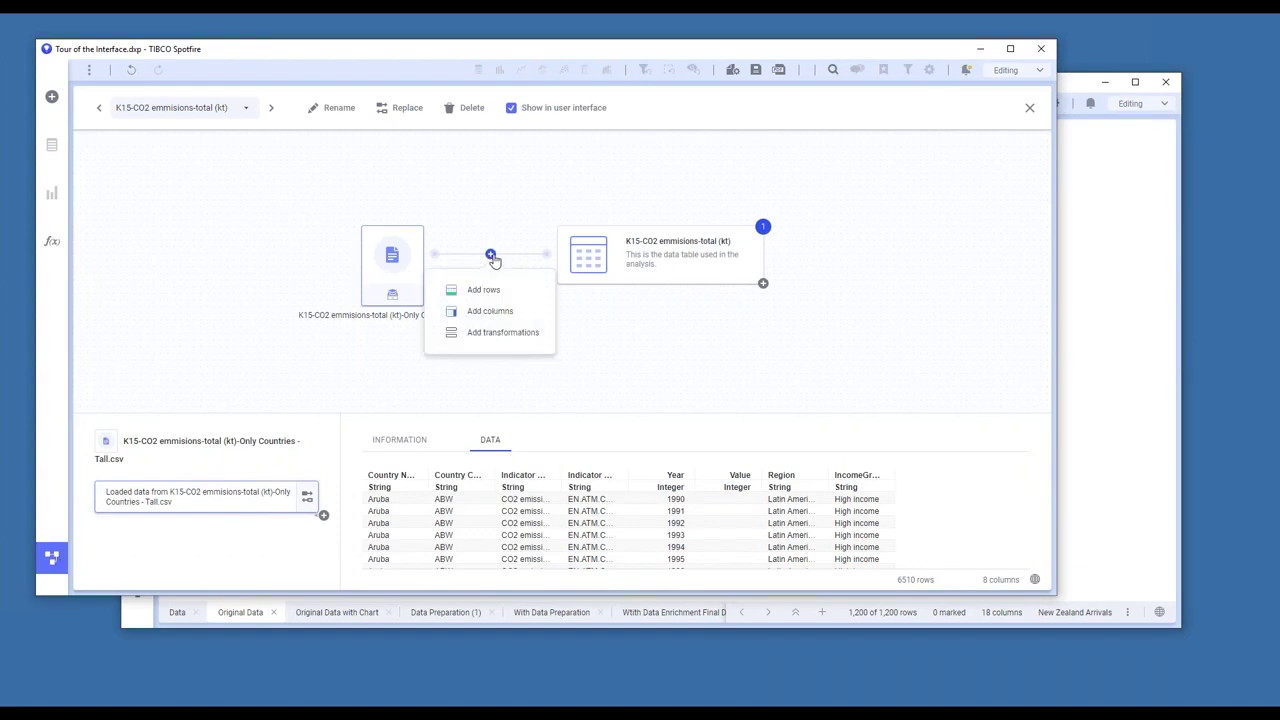
left_click(328, 220)
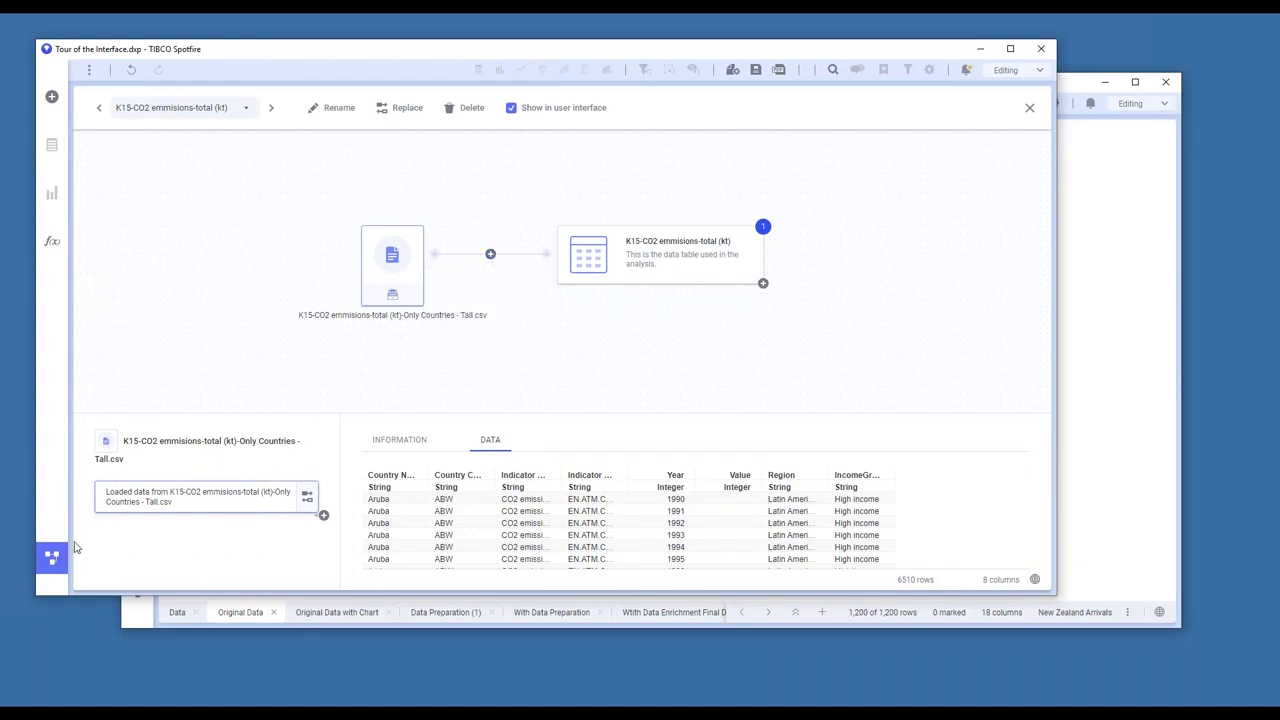
left_click(50, 554)
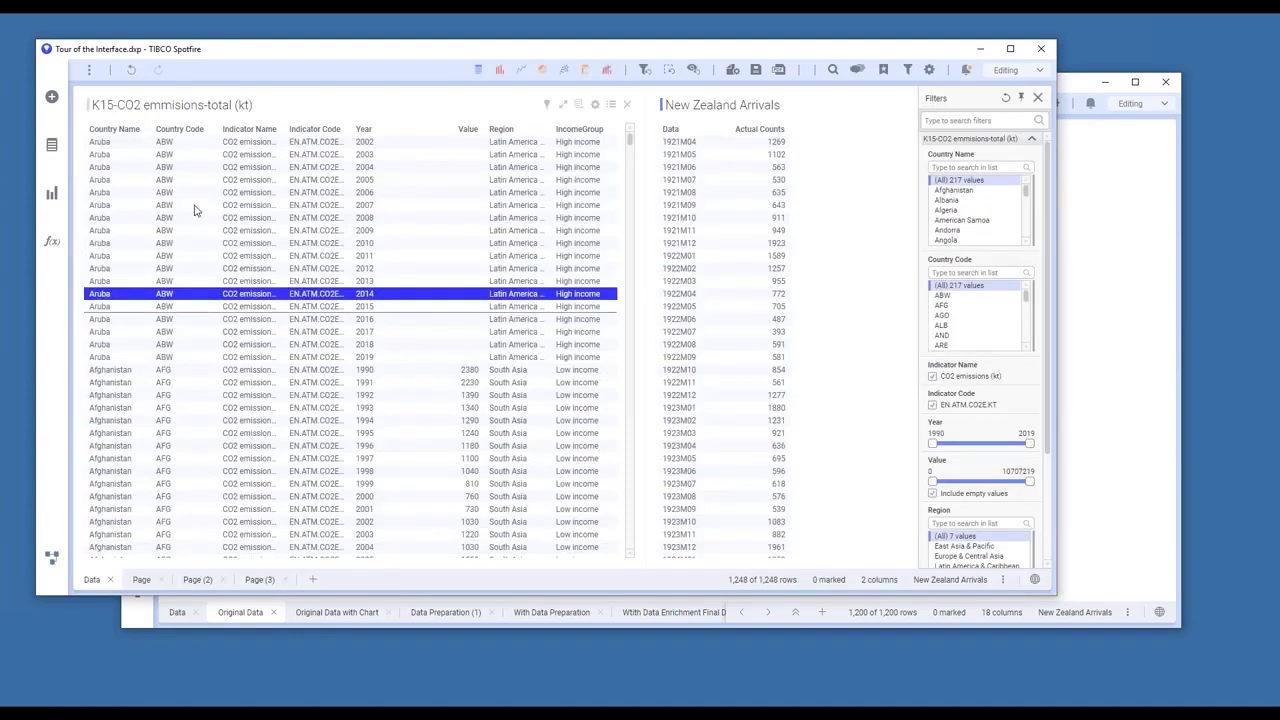
left_click(52, 193)
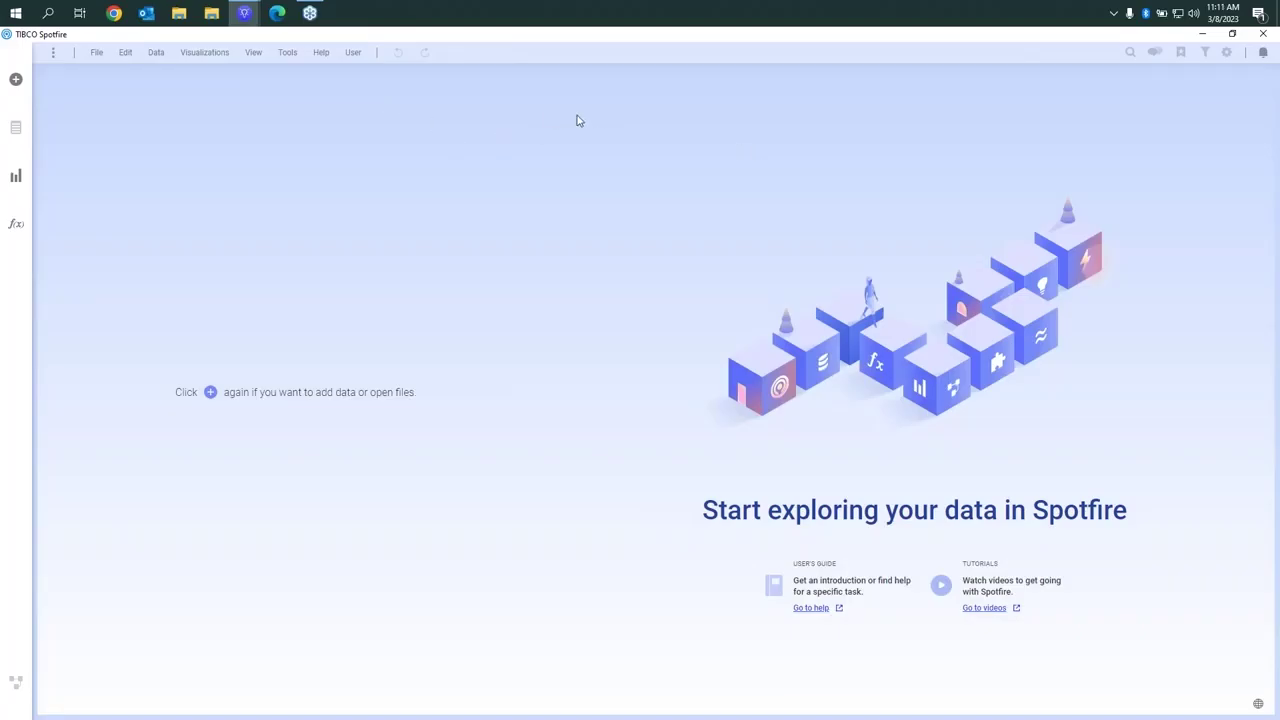
Open the local file 1-K16-CO2 emmisions-total (kt)-Only Countries - Tall.csv for import.
left_click(16, 82)
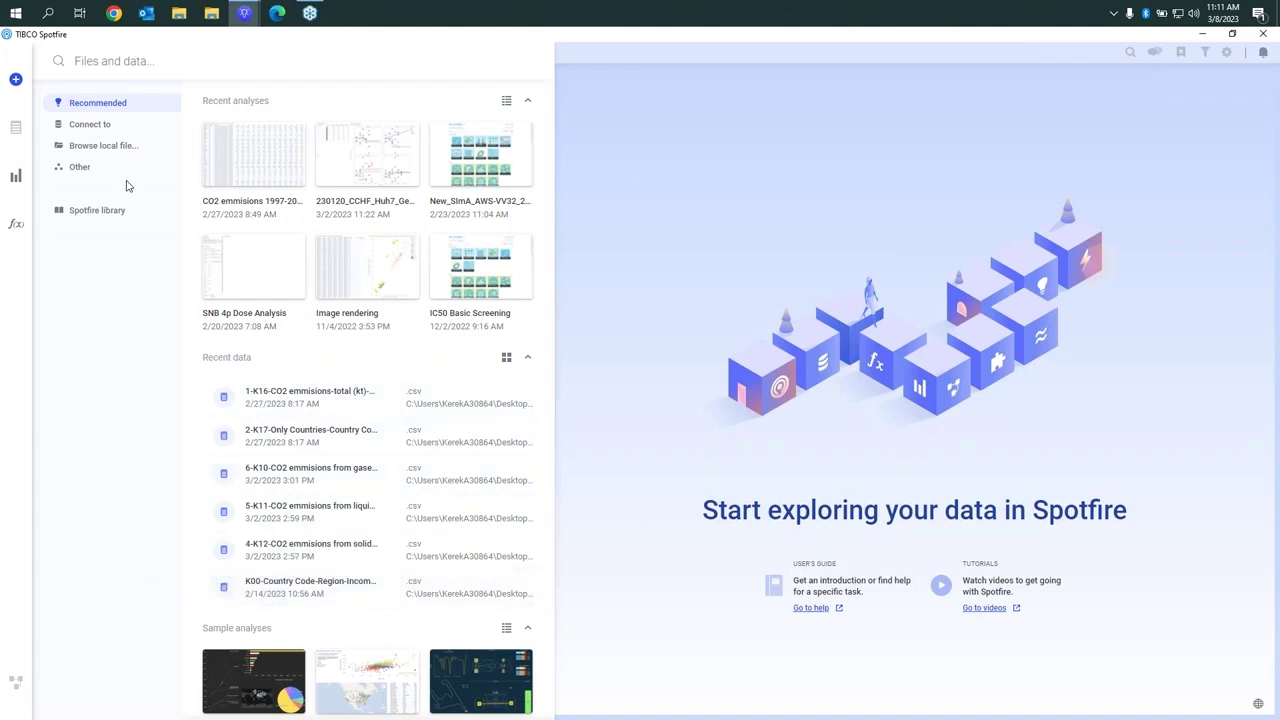
left_click(111, 148)
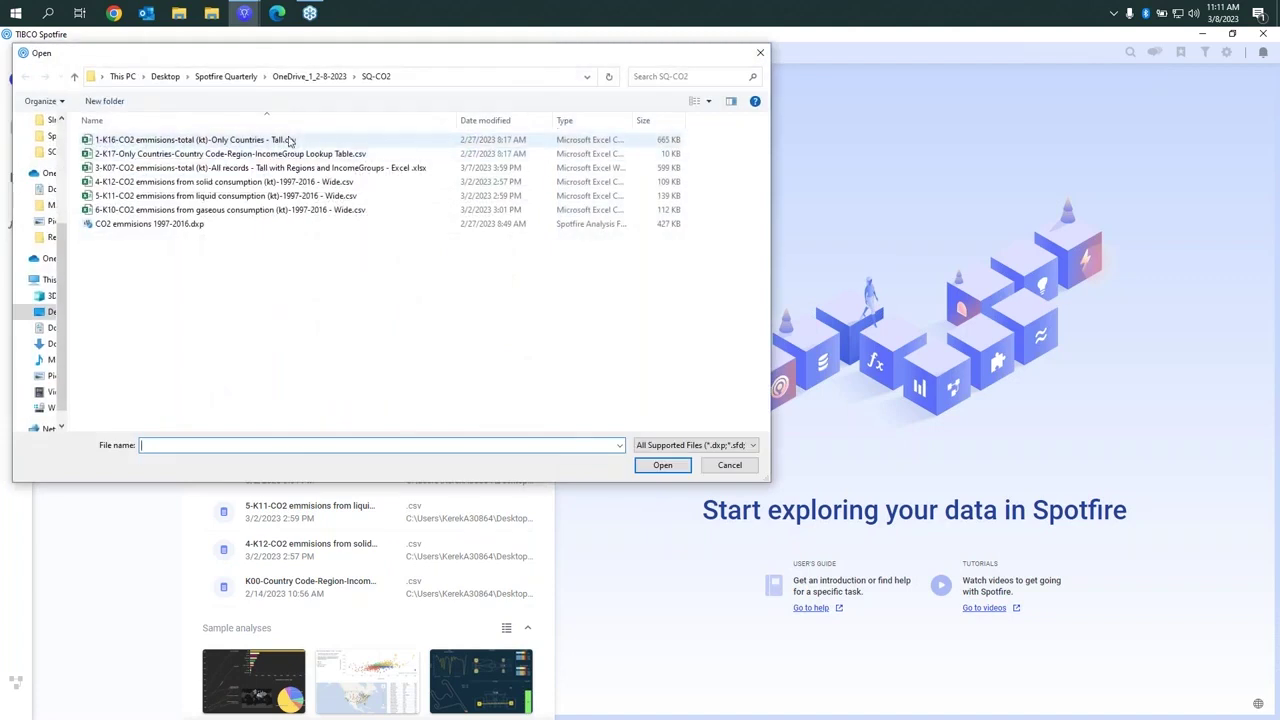
left_click(287, 142)
left_click(676, 470)
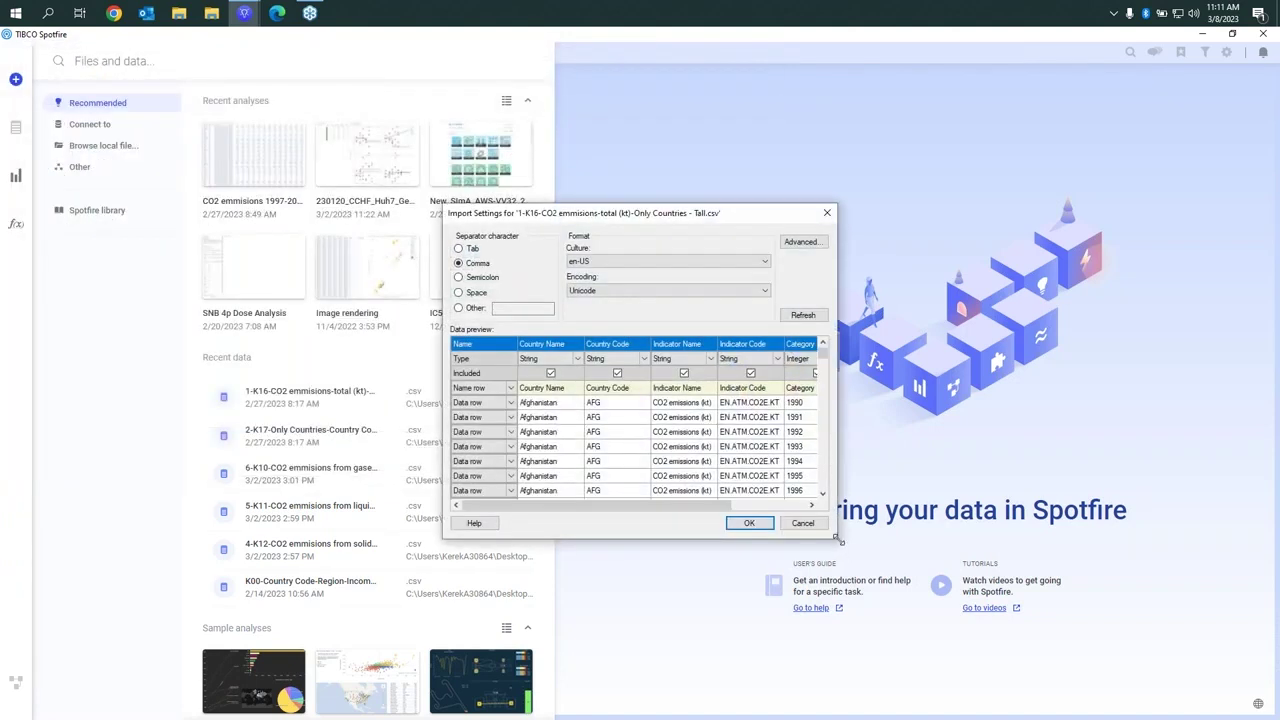
Rename the Category column as Years, set its data type to String, and load the file into the analysis.
left_click_drag(865, 548, 1003, 620)
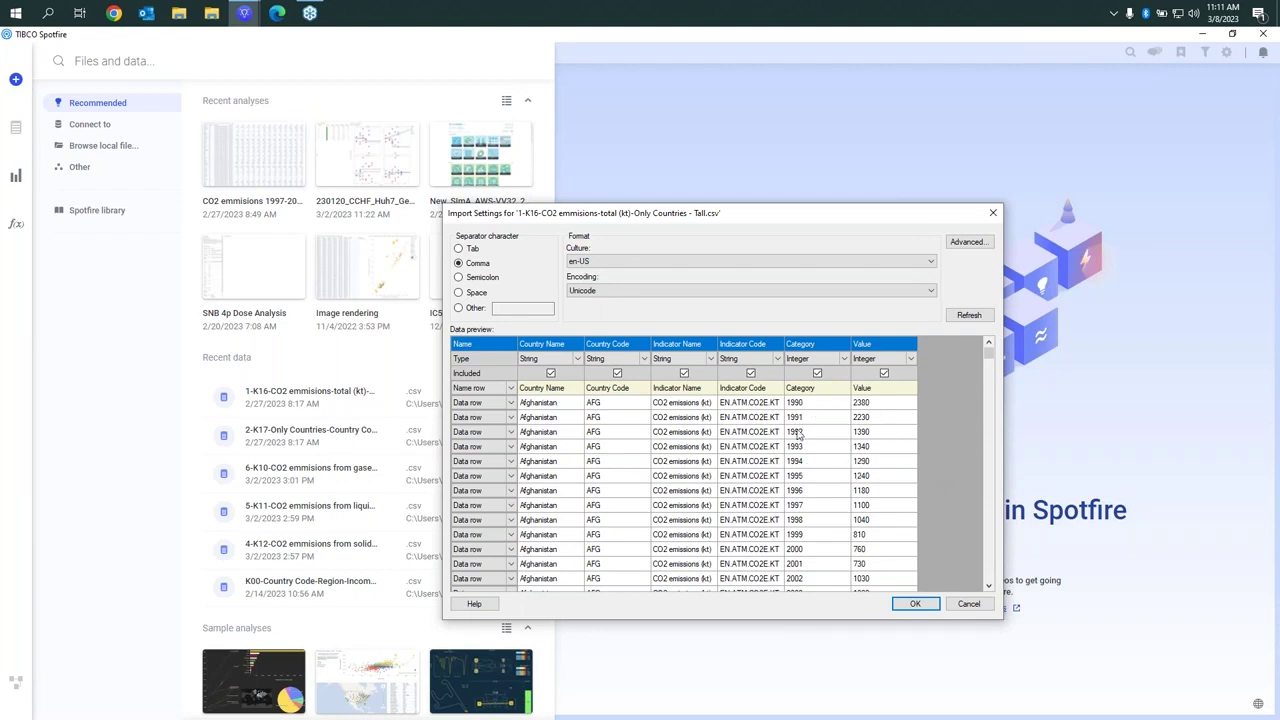
double_click(800, 346)
type("Years")
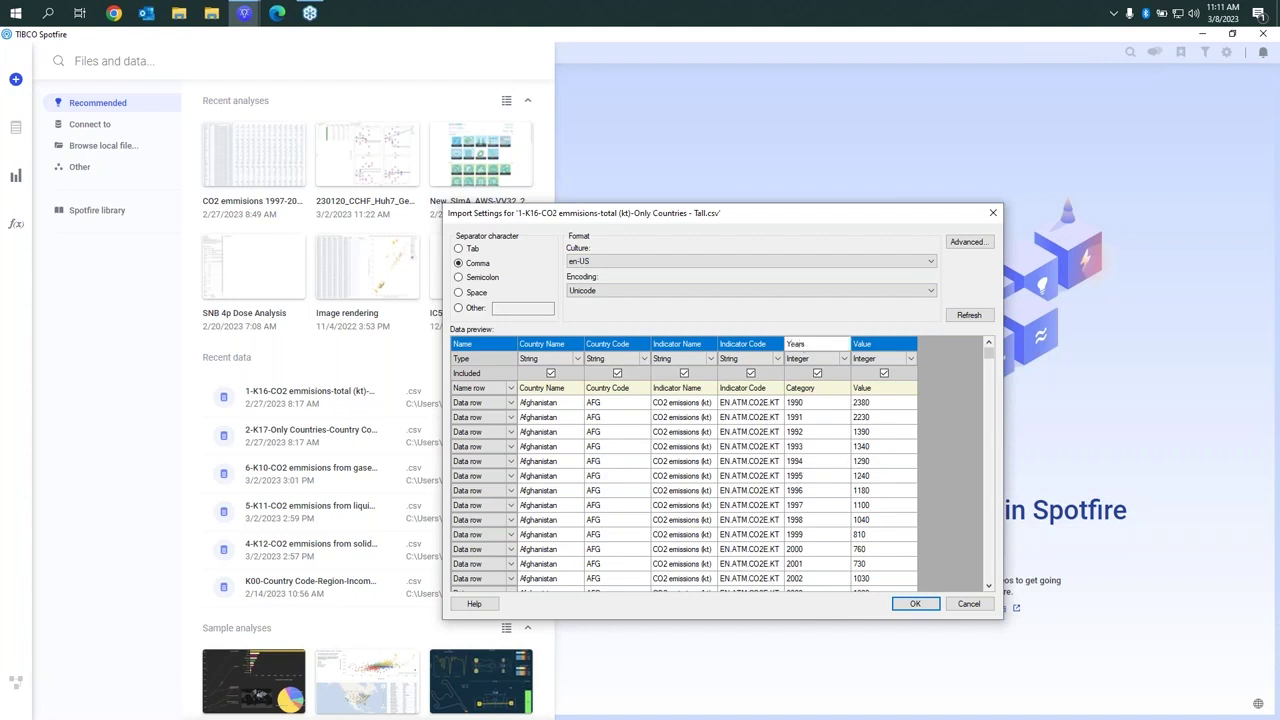
left_click(843, 360)
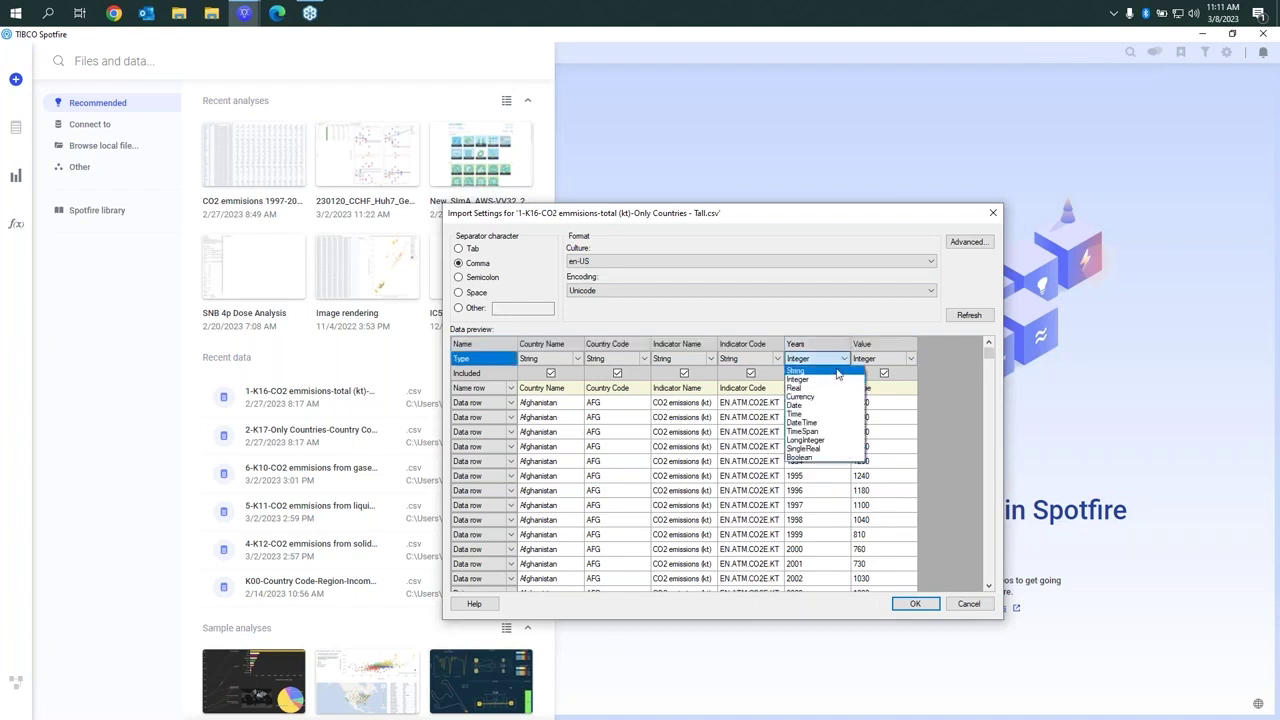
left_click(838, 372)
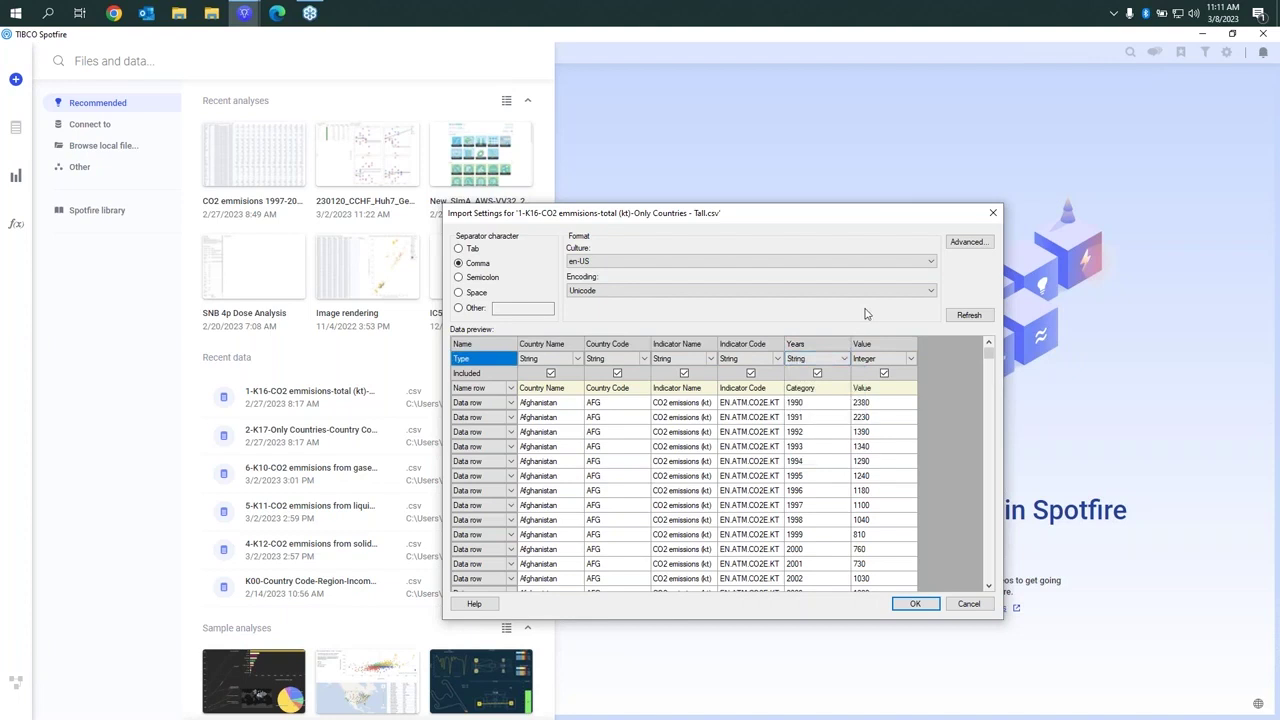
left_click(914, 603)
left_click(250, 250)
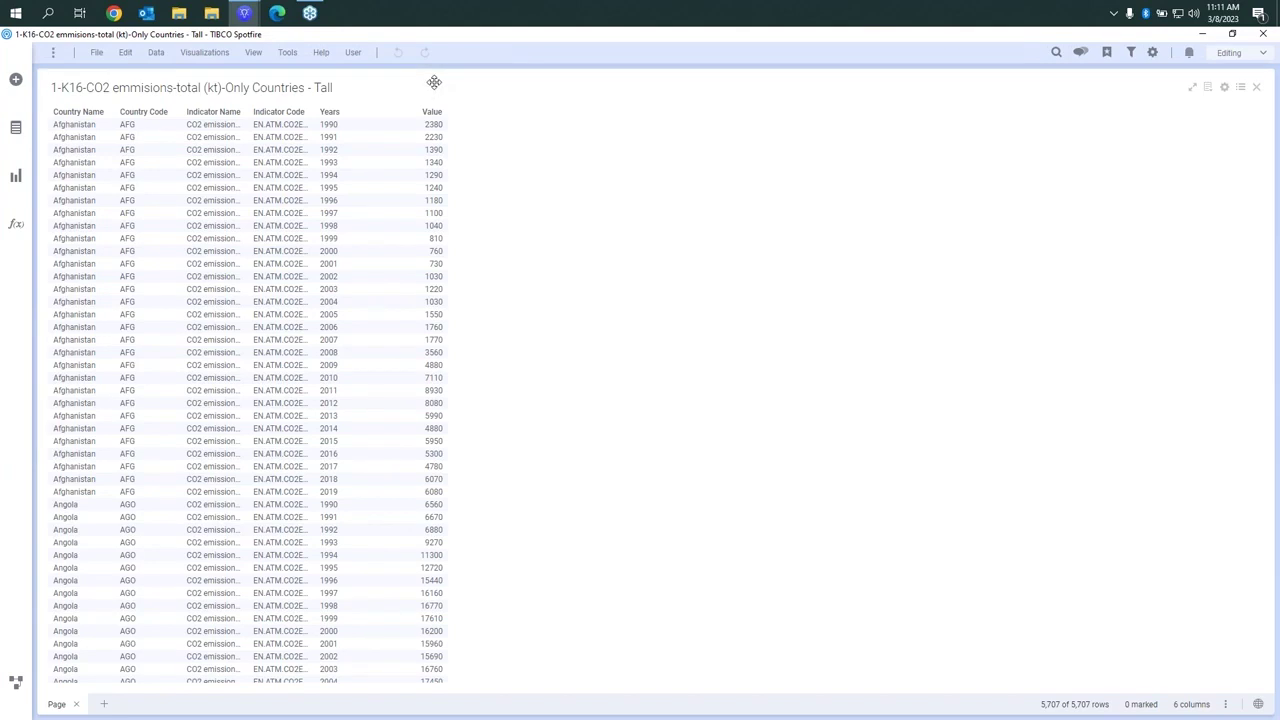
Rename the page as Data.
right_click(57, 712)
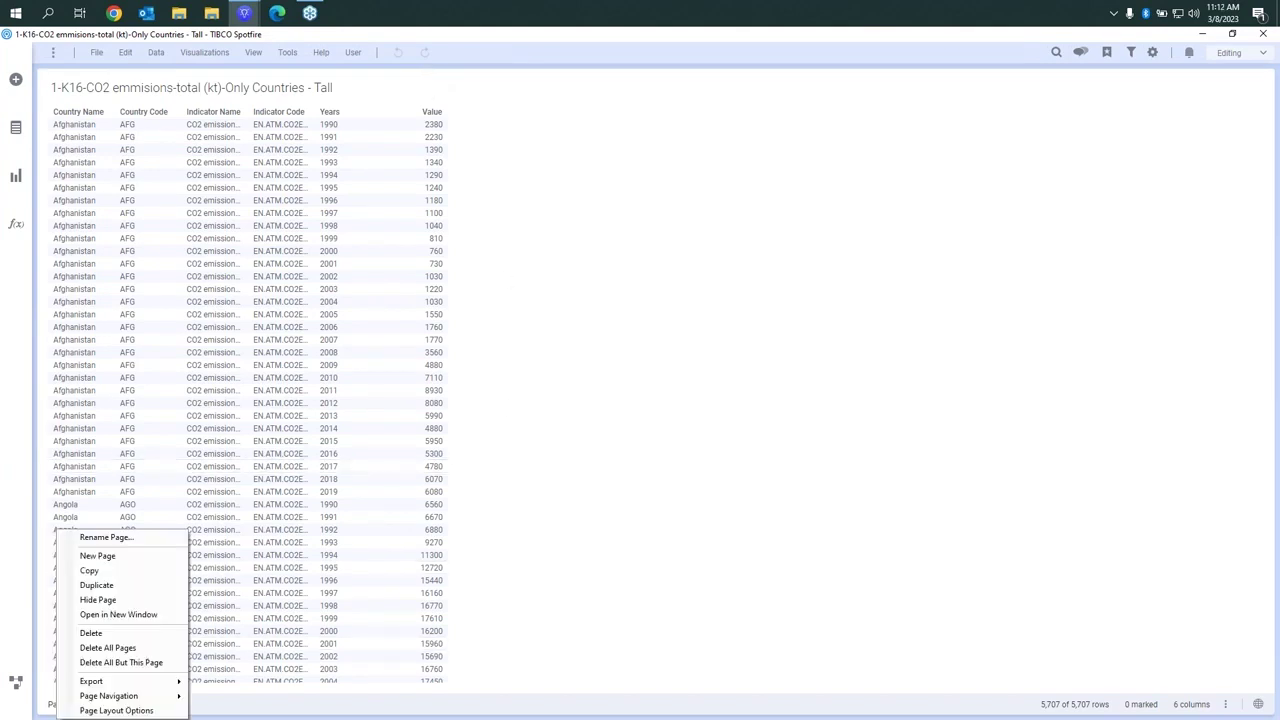
left_click(141, 541)
type("Data")
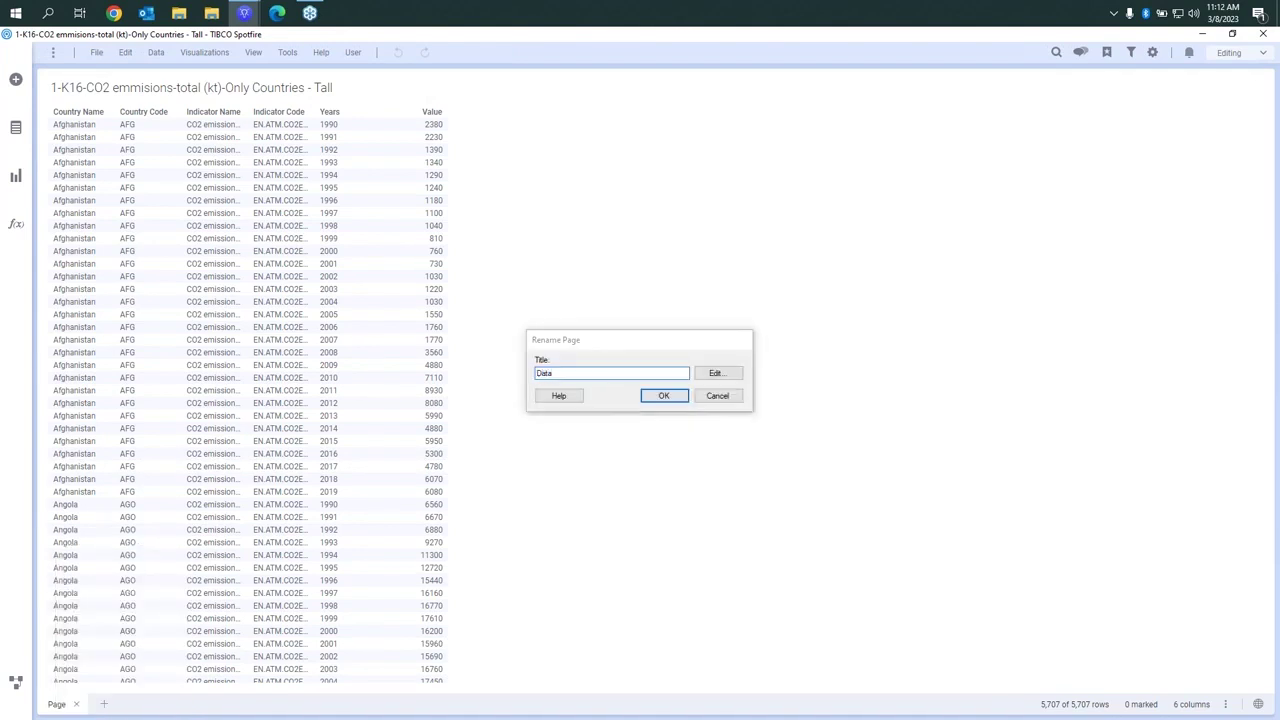
key("Return")
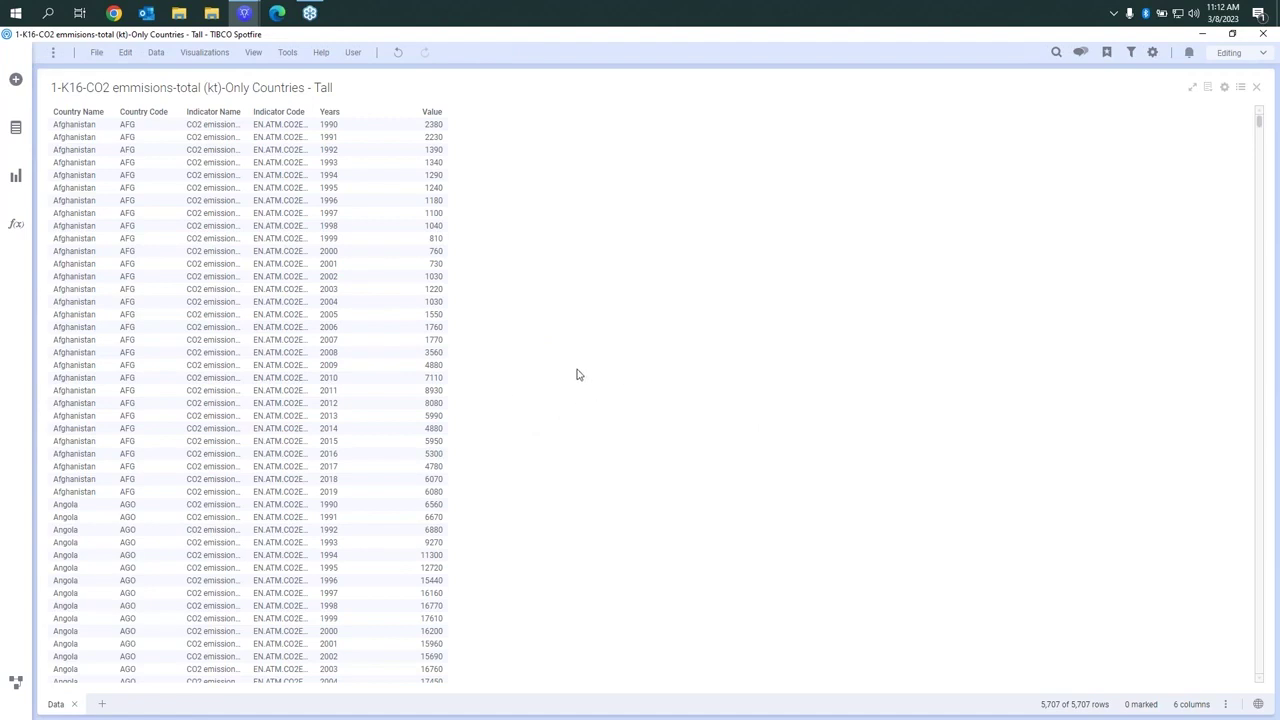
In the data canvas, add columns from 2-K17-Only Countries-Country Code-Region-IncomeGroup Lookup Table.csv, keeping its default import settings.
left_click(15, 683)
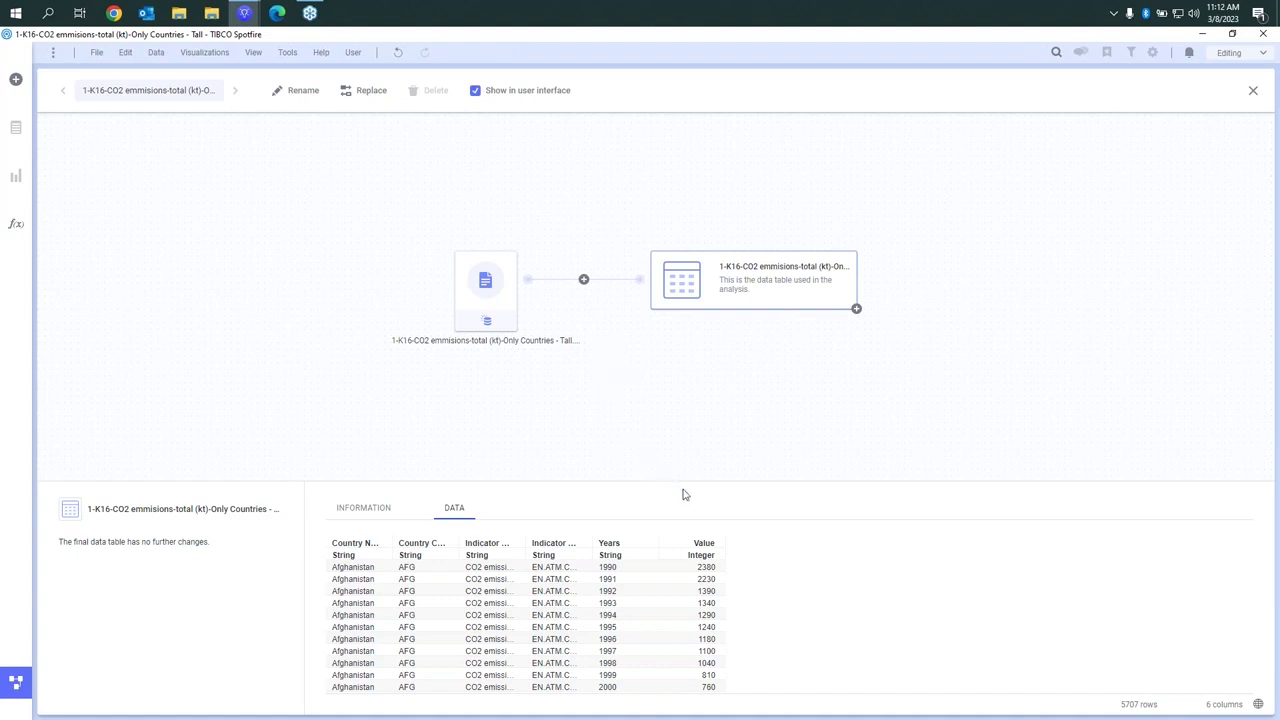
left_click(585, 281)
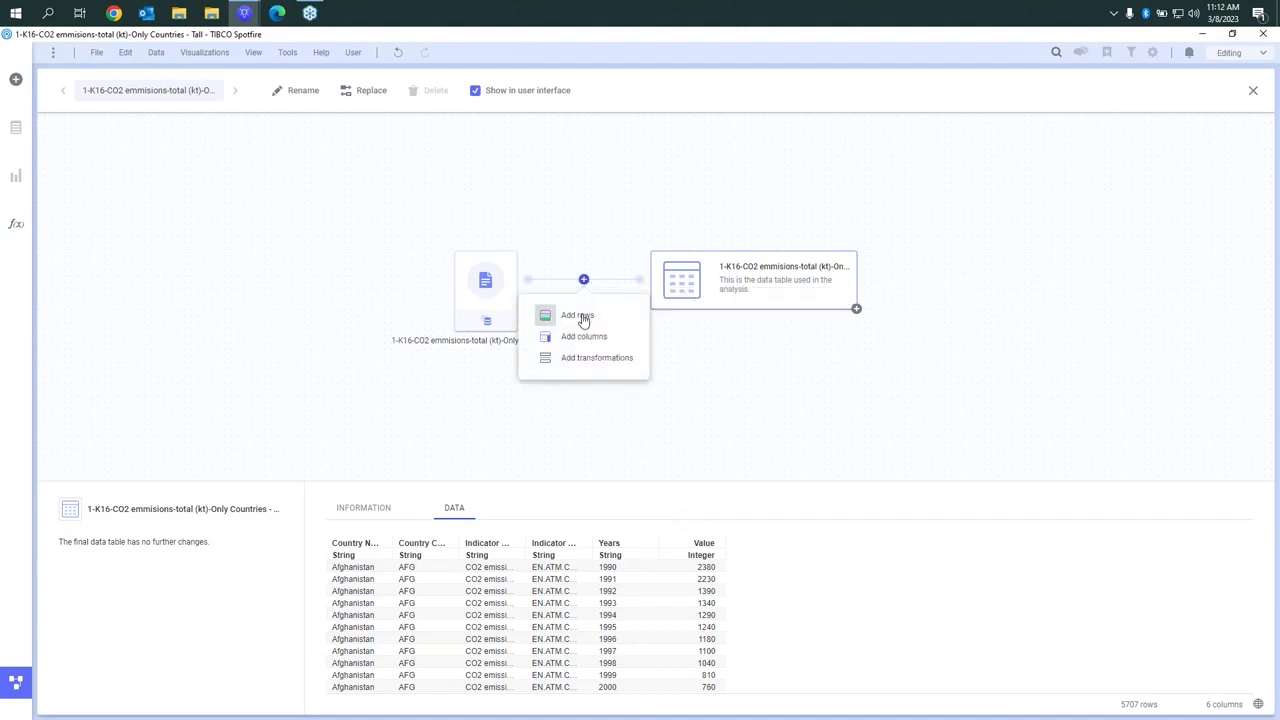
left_click(590, 337)
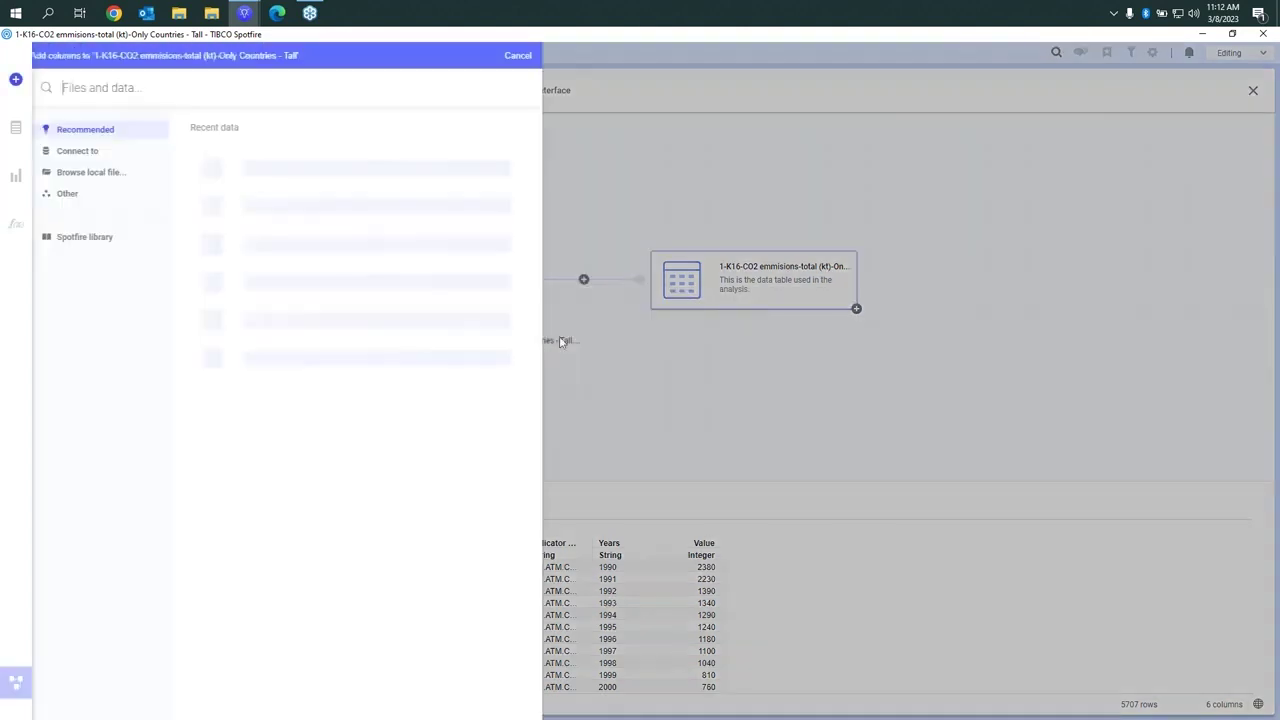
left_click(103, 172)
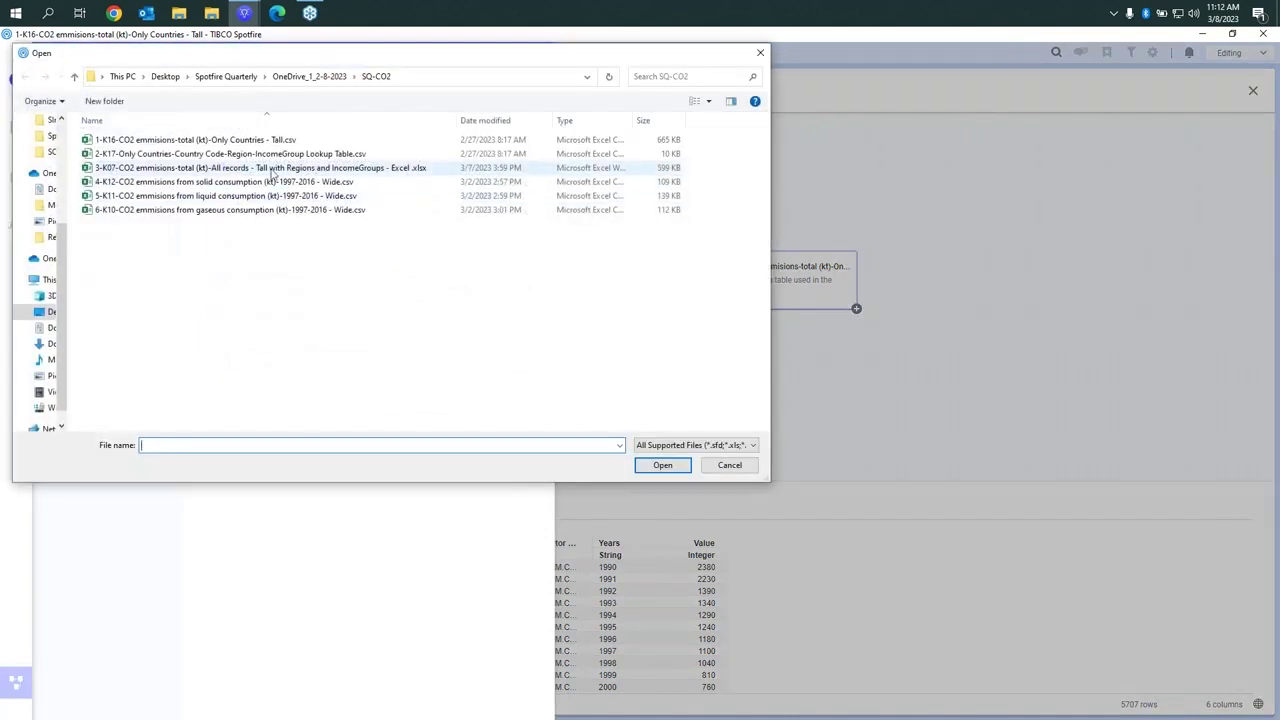
left_click(265, 160)
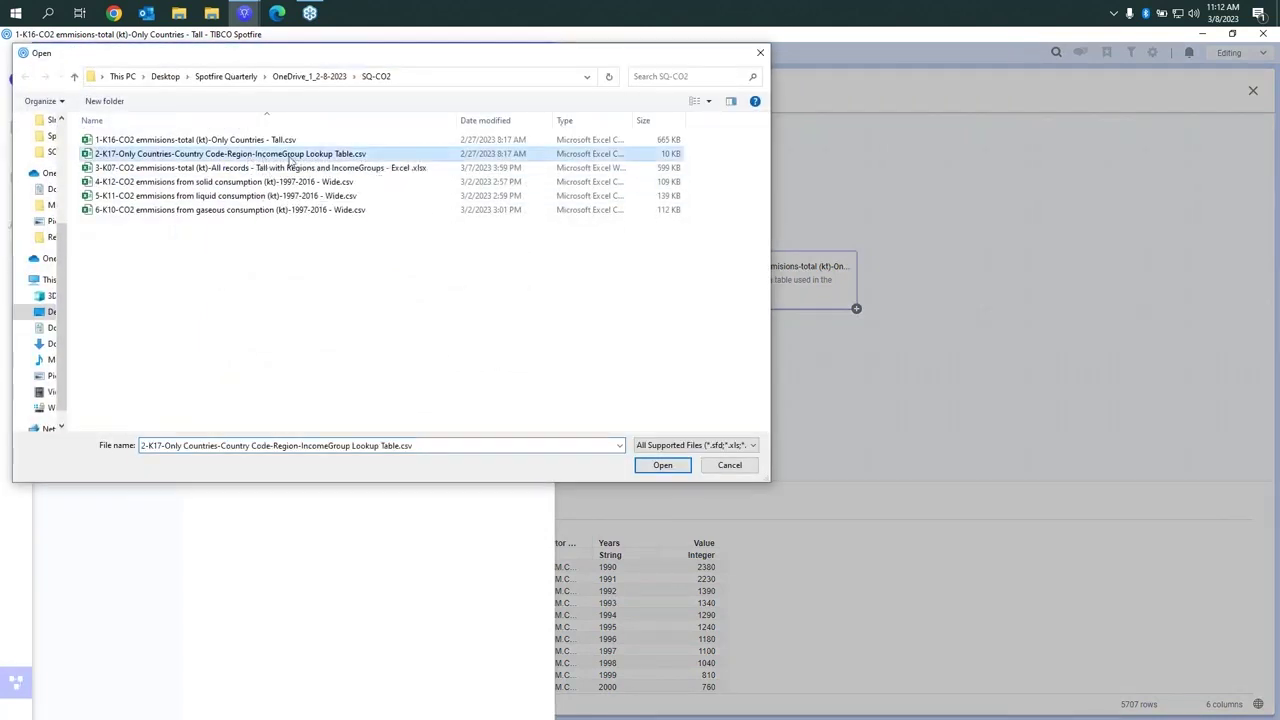
left_click(664, 467)
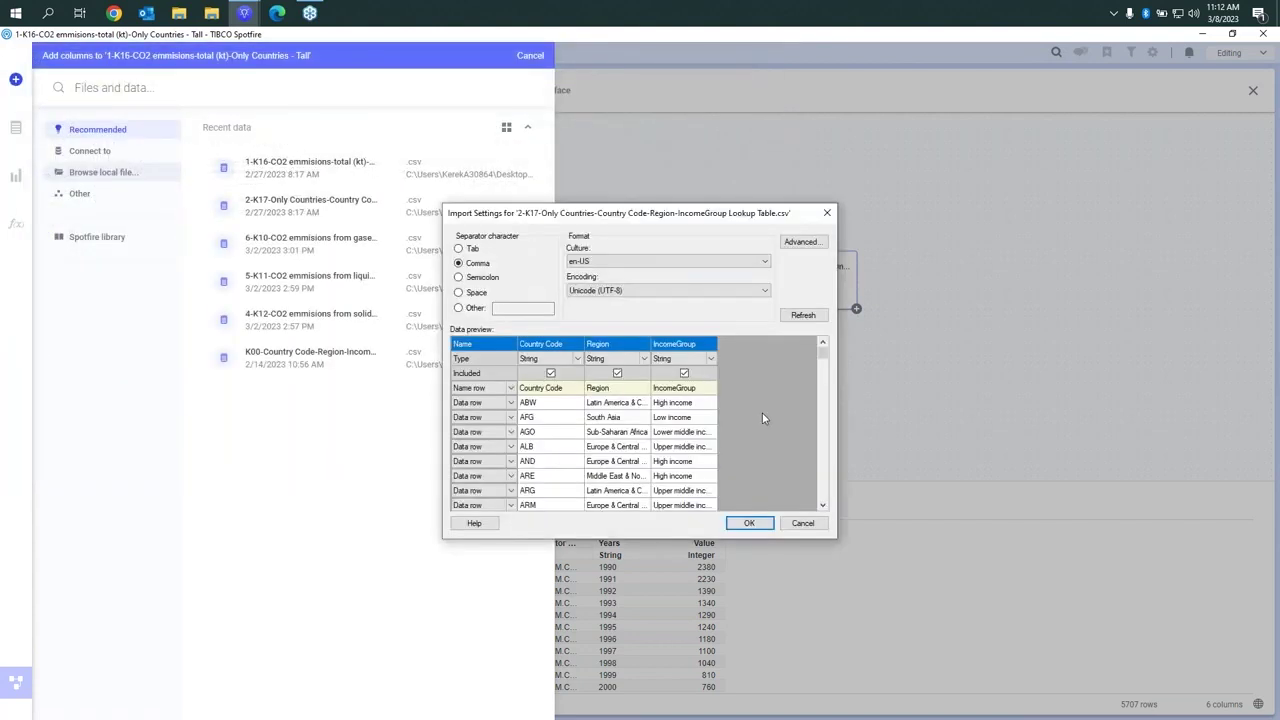
left_click(749, 523)
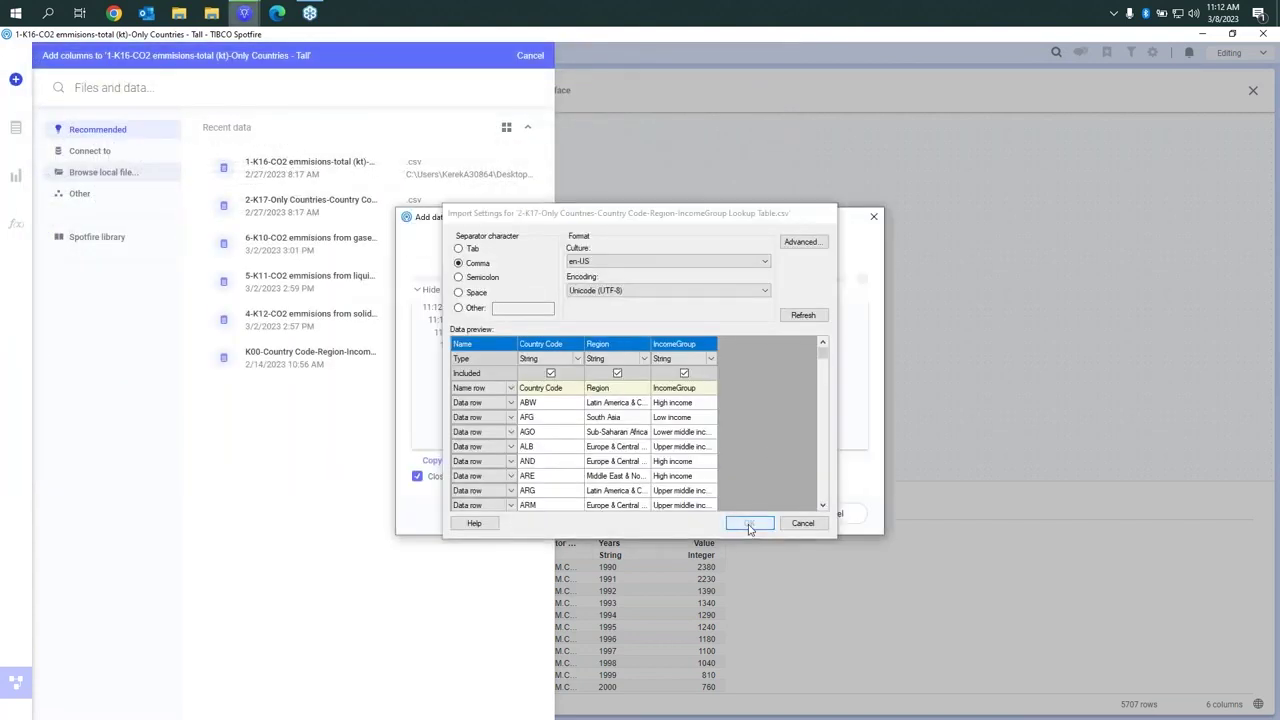
Accept the Country Code match for the added Region and IncomeGroup columns, apply the join, and return to the Data page.
left_click(206, 212)
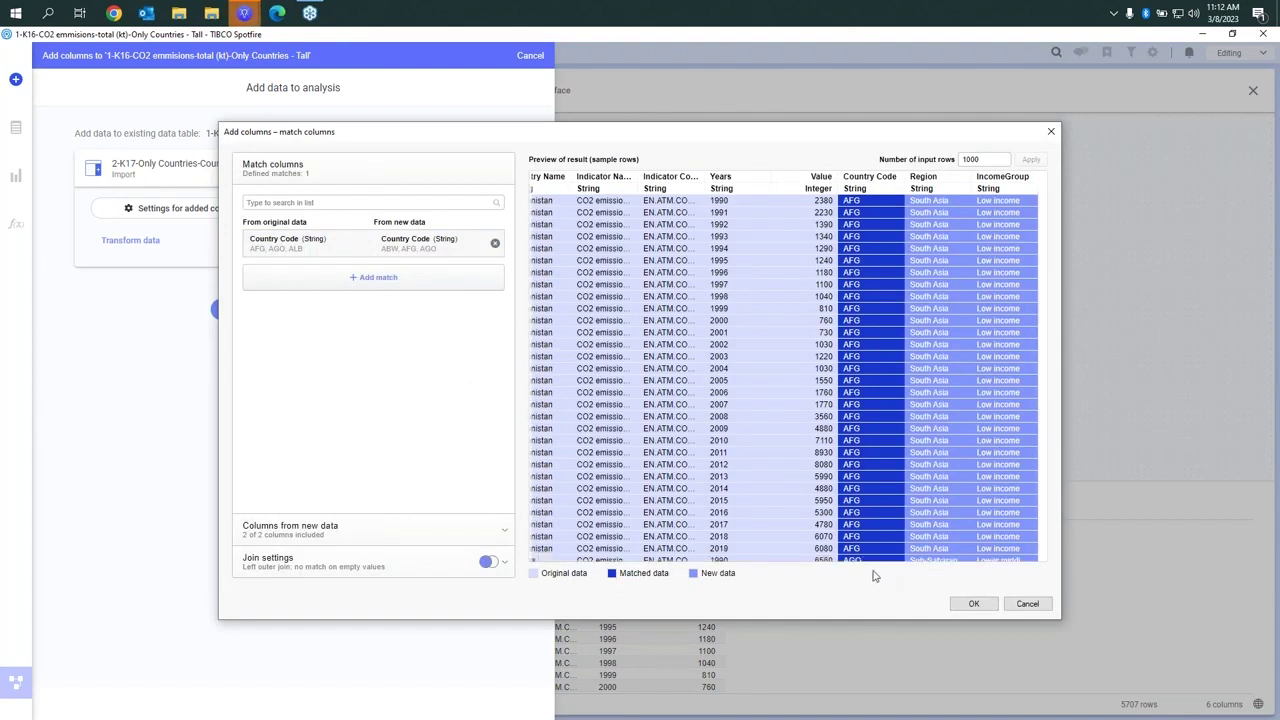
left_click(973, 605)
key("Return")
left_click(236, 310)
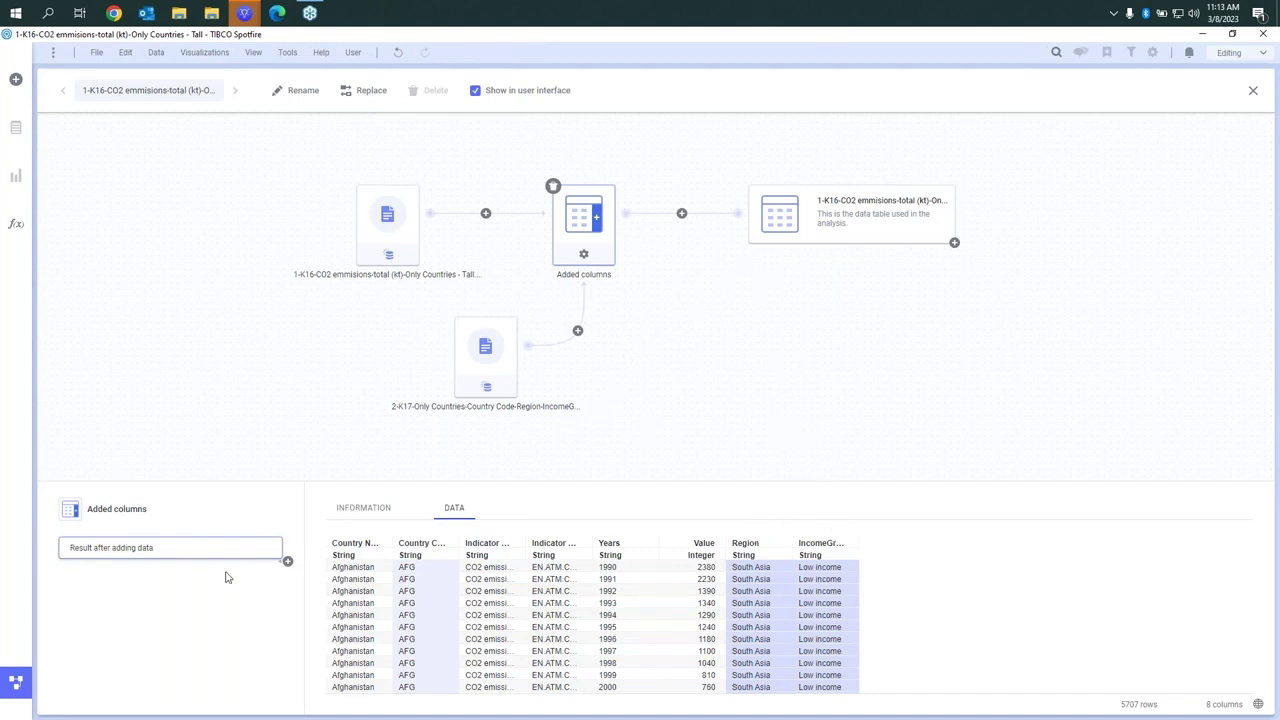
left_click(17, 687)
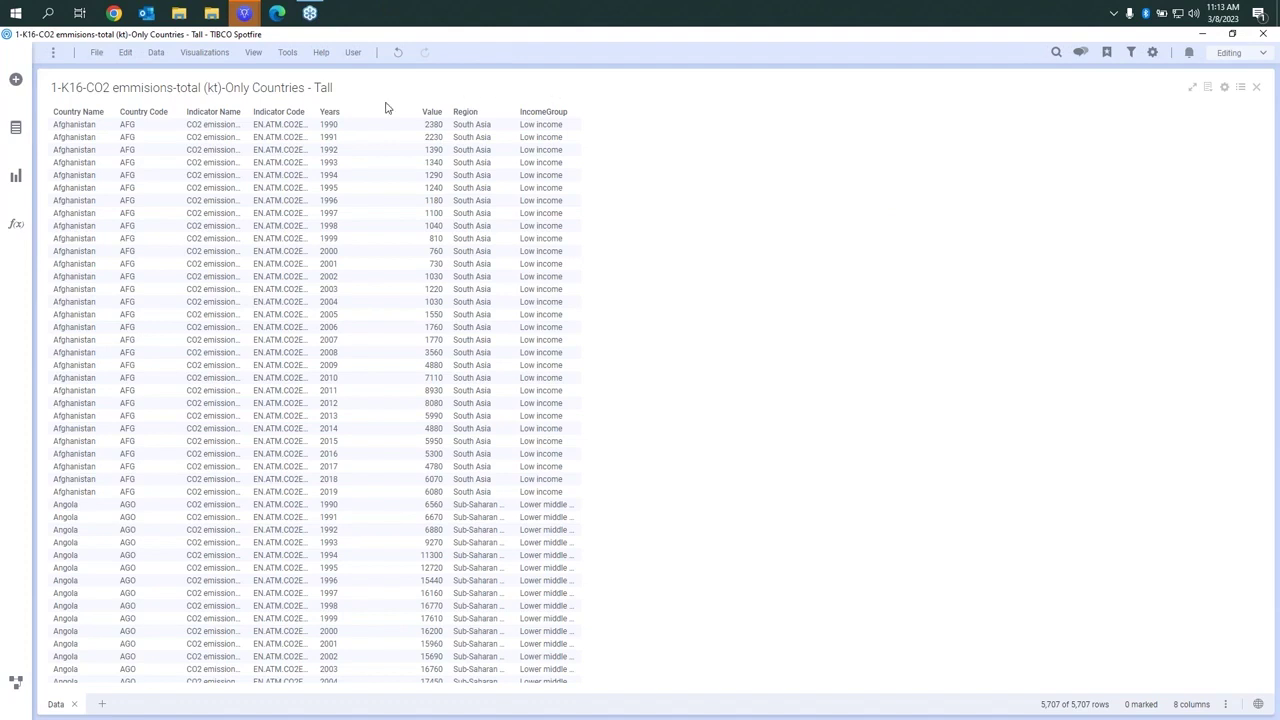
In the empty Spotfire window, open the local workbook 3-K07-CO2 emmisions-total (kt)-All records - Tall with Regions and IncomeGroups - Excel .xlsx for import.
mouse_move(256, 22)
left_click(275, 63)
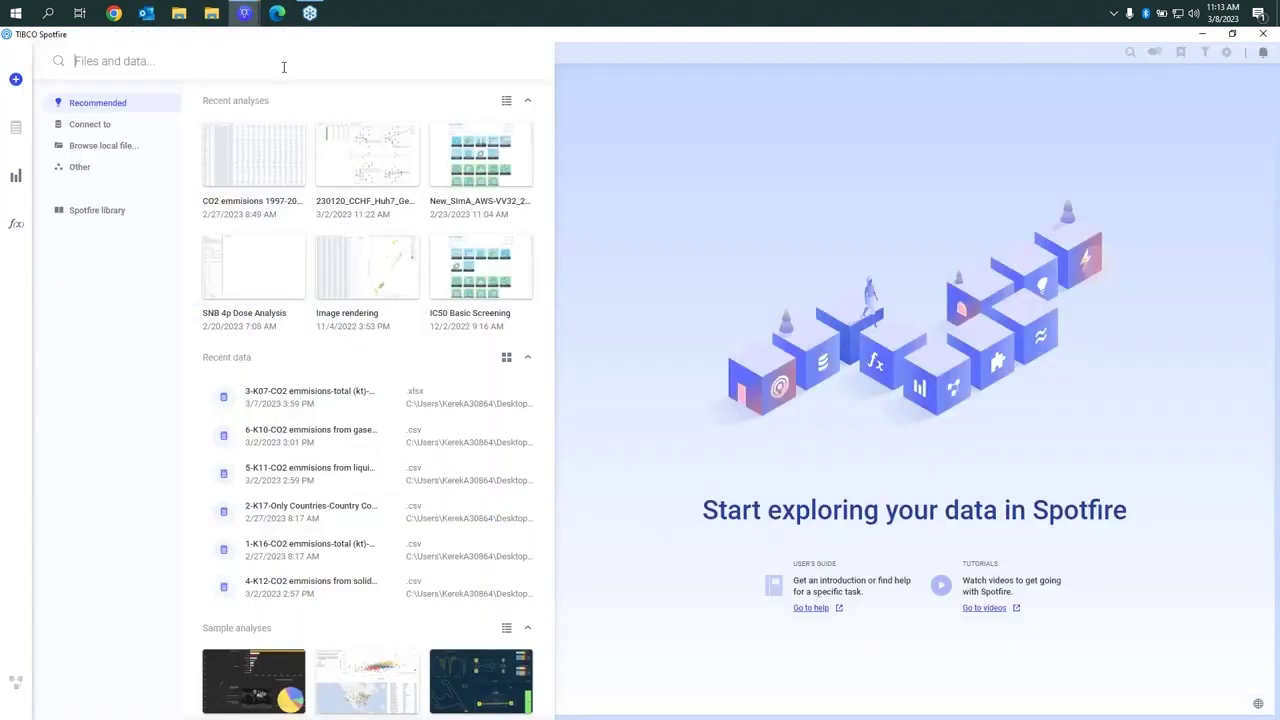
left_click(103, 150)
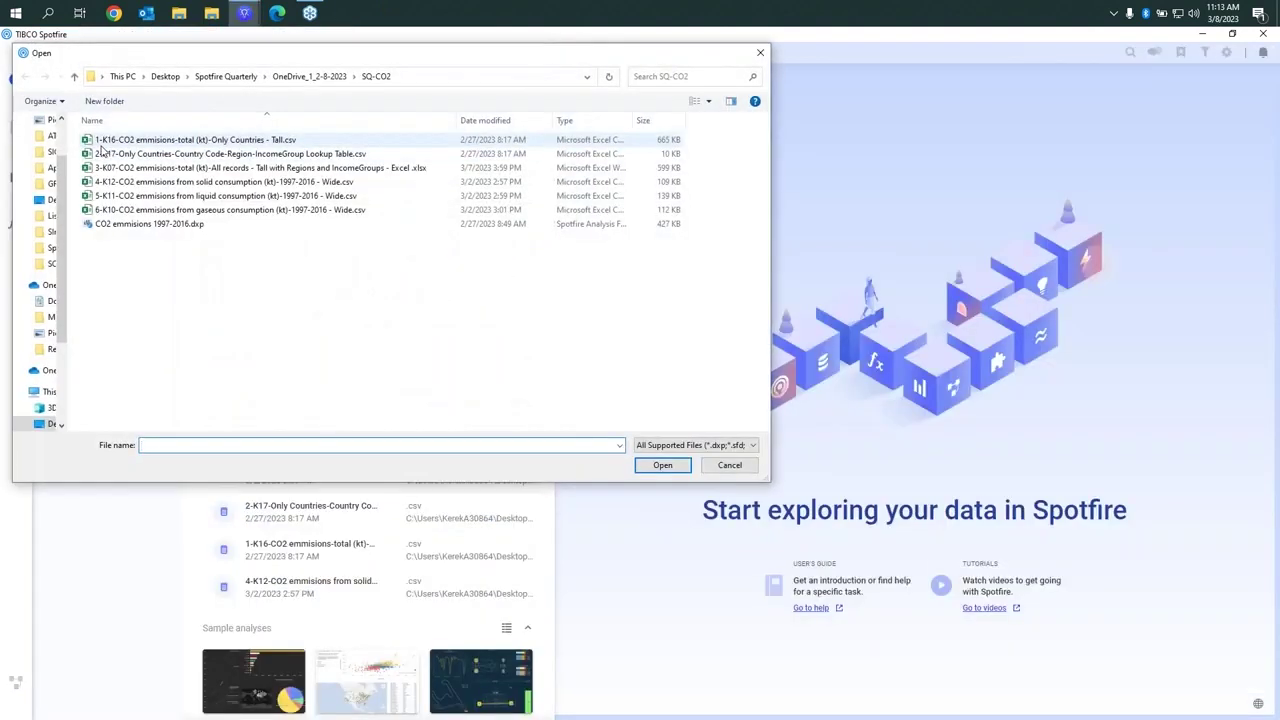
left_click(415, 172)
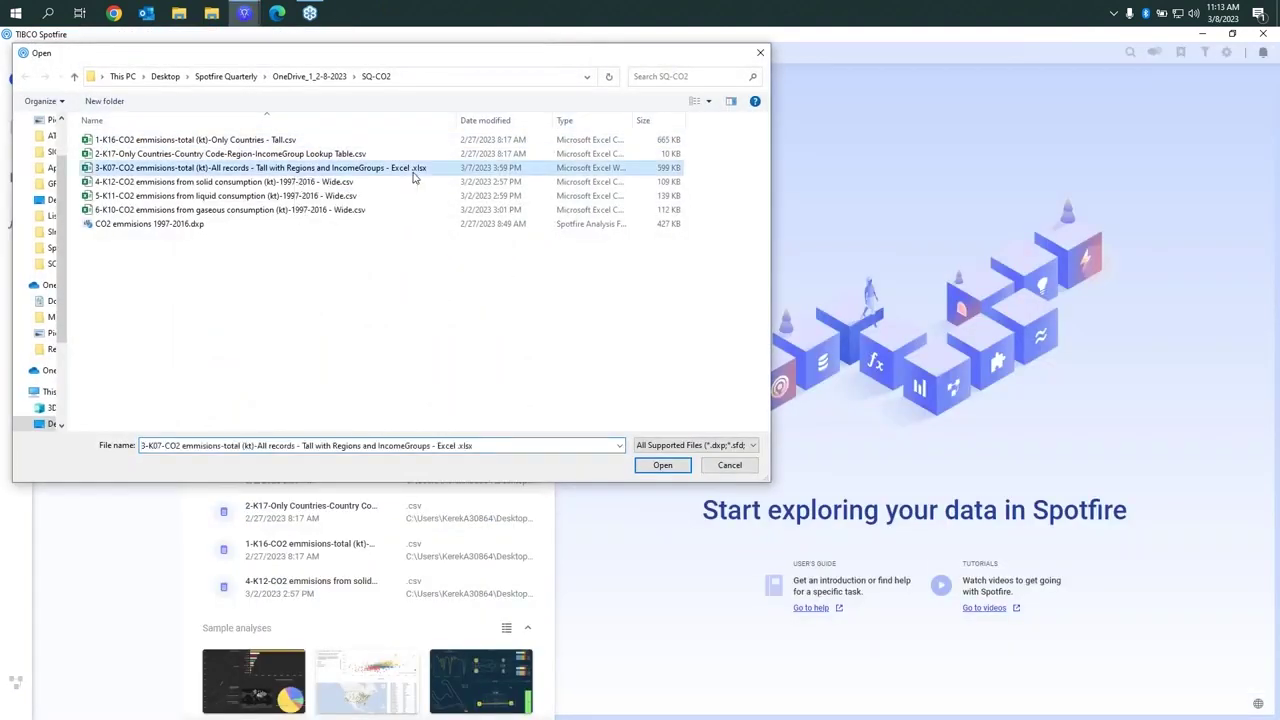
left_click(685, 469)
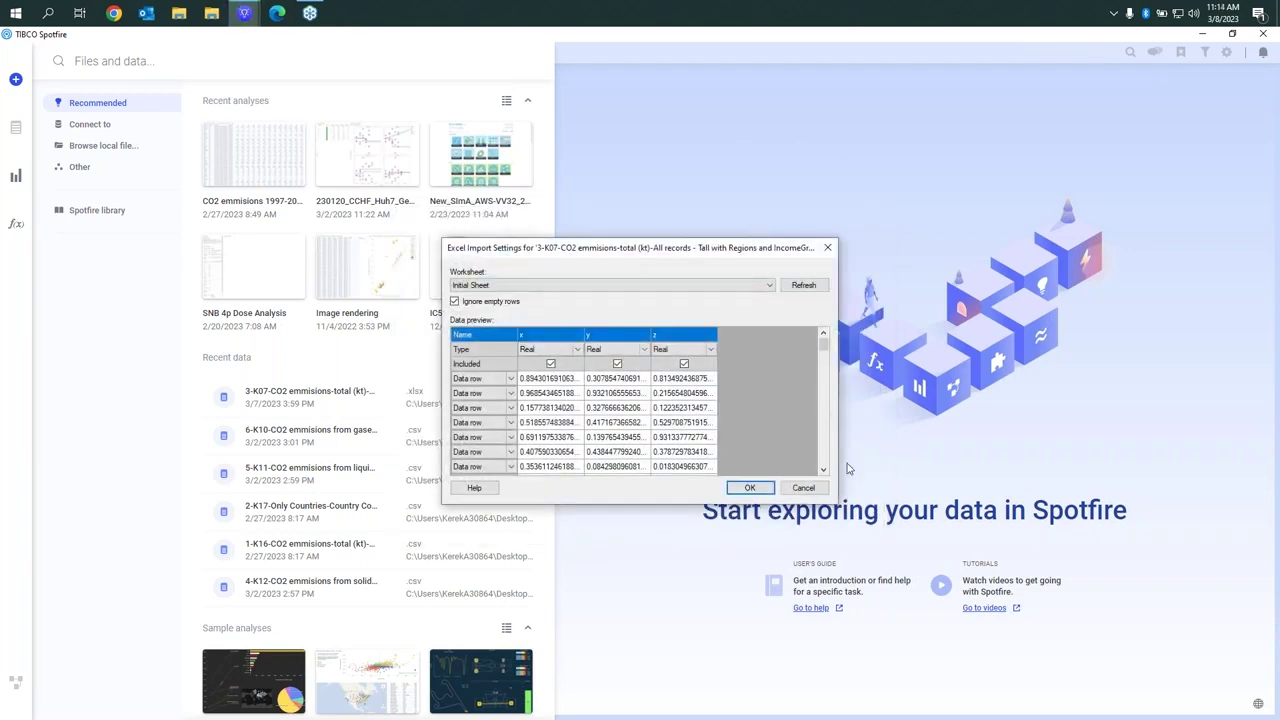
Enlarge the Excel import preview, choose the worksheet K06-CO2 emmisions-total (kt)-Al, and cancel the import.
left_click_drag(733, 254, 719, 133)
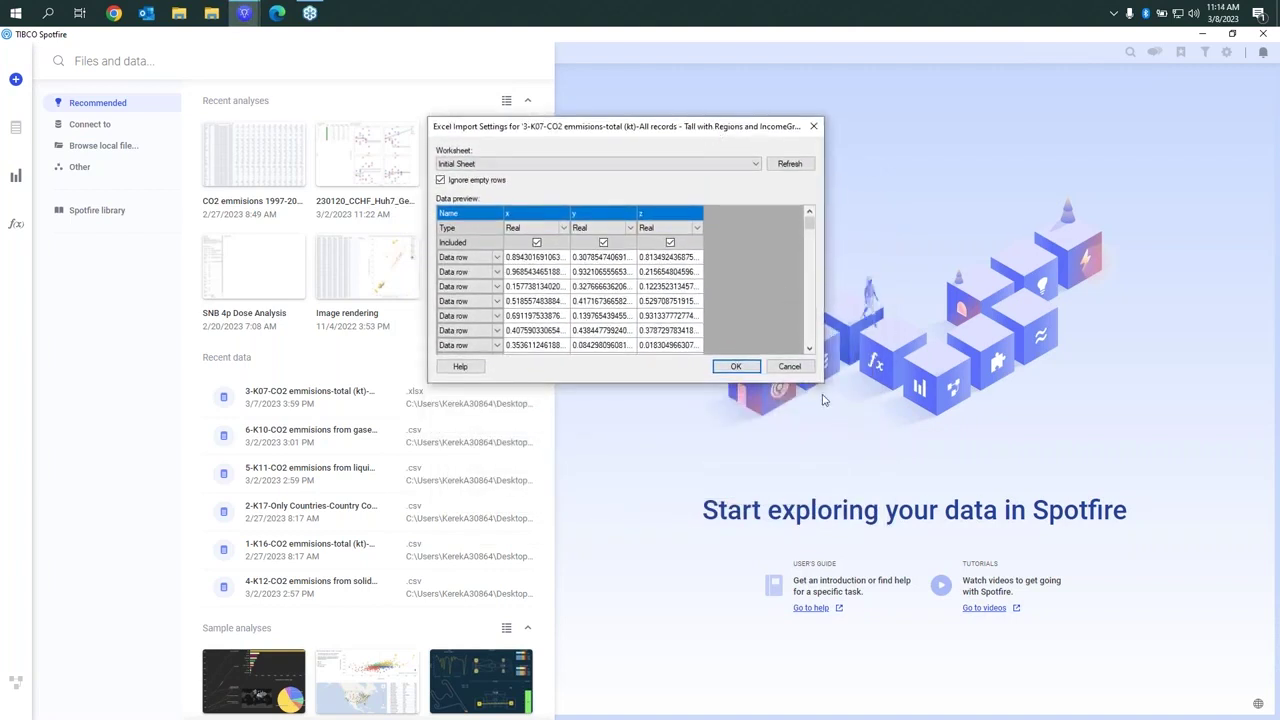
left_click_drag(822, 386, 1014, 588)
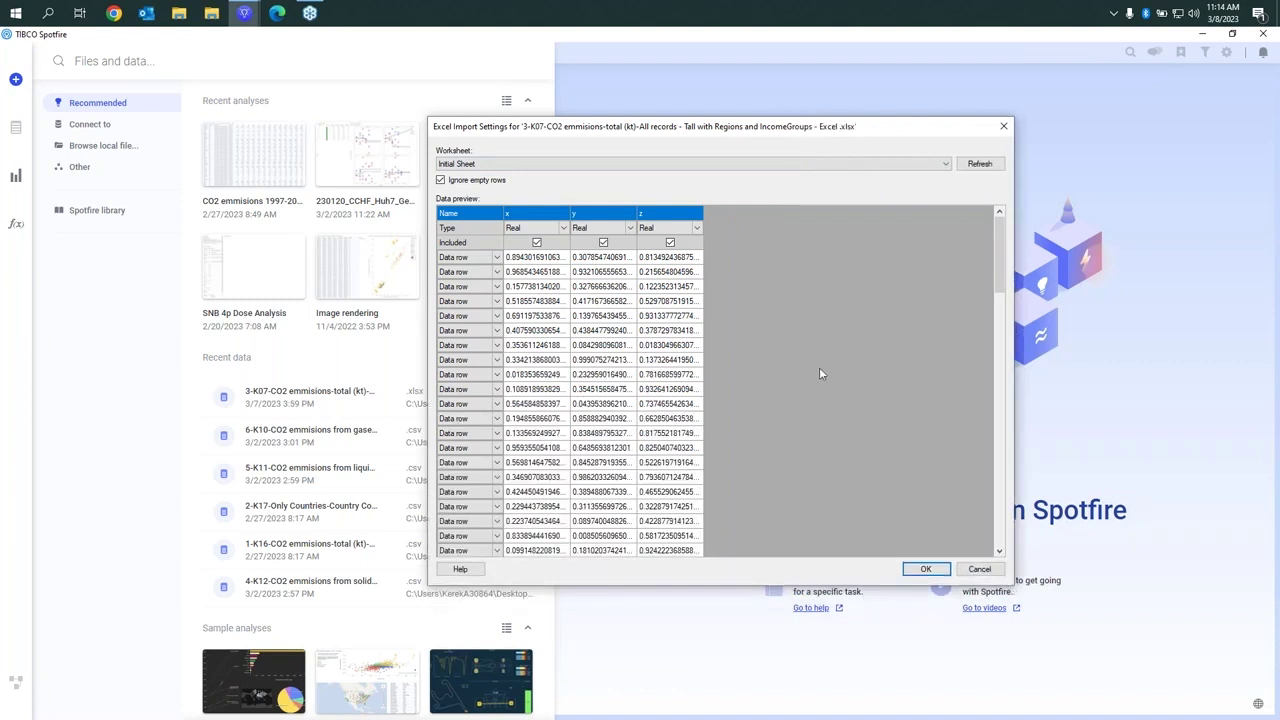
left_click(718, 164)
left_click(700, 186)
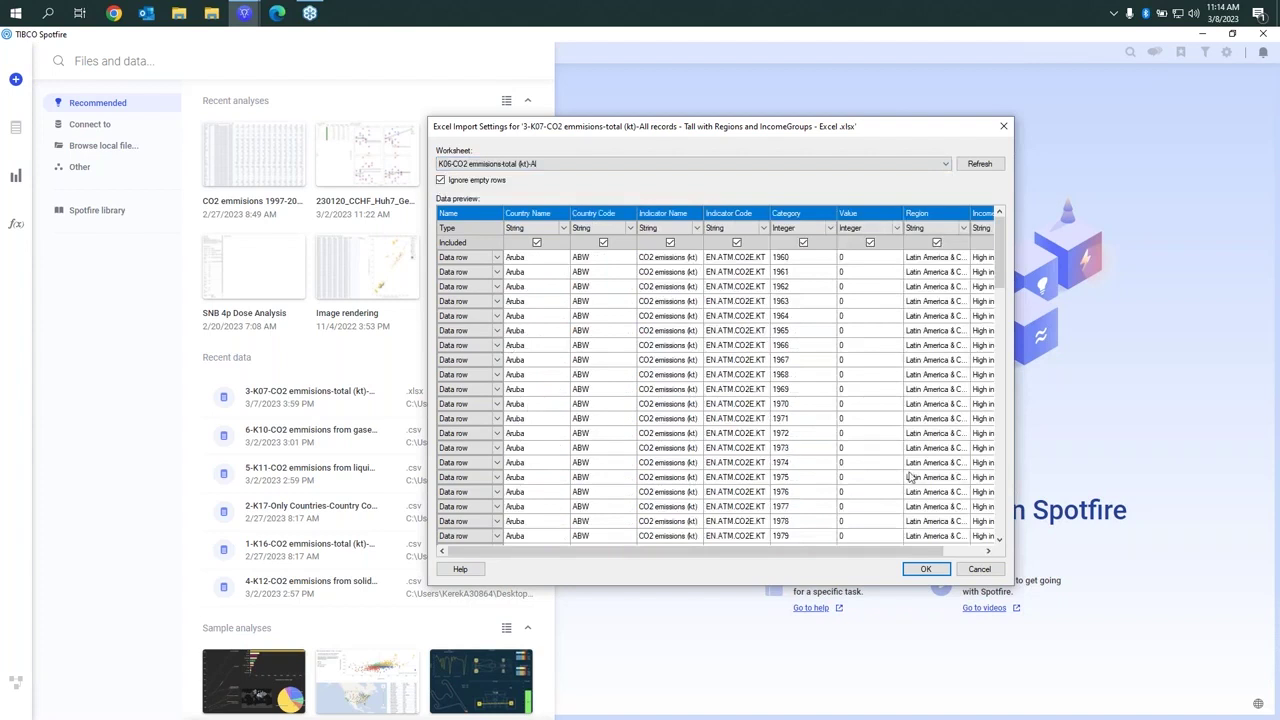
left_click(978, 569)
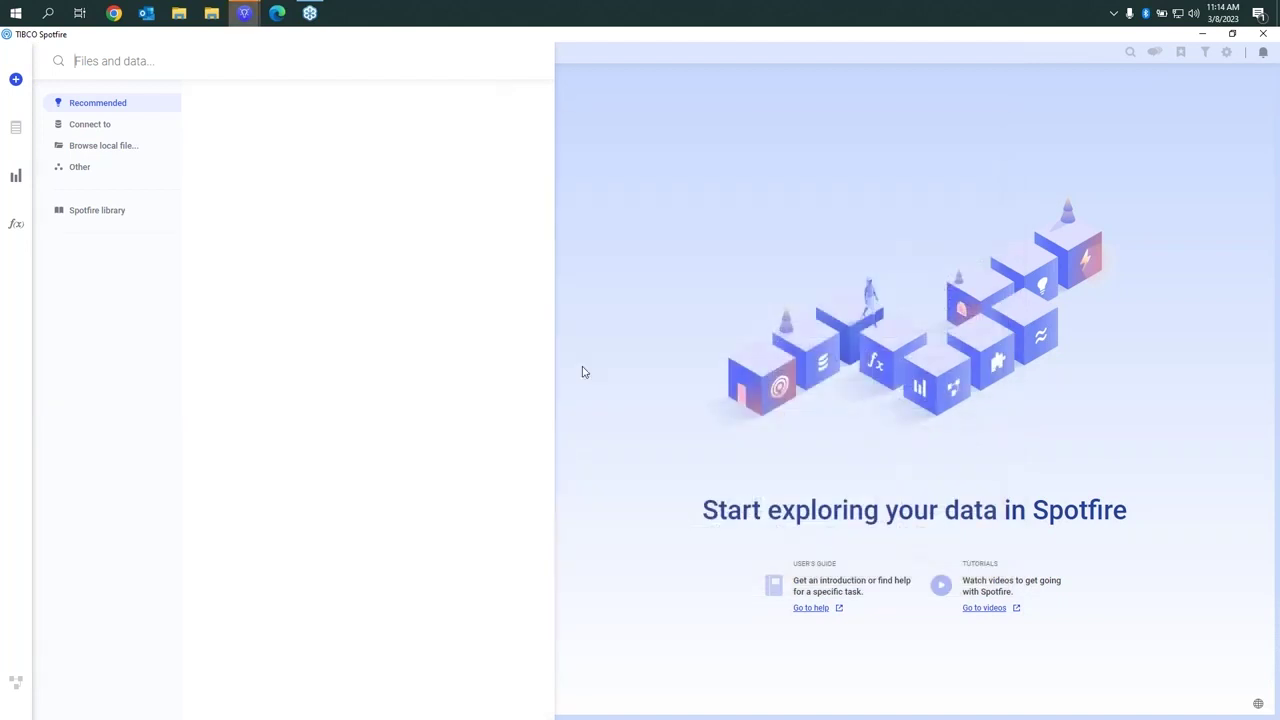
Review the other data source options and the list of connectors available for loading data.
left_click(101, 177)
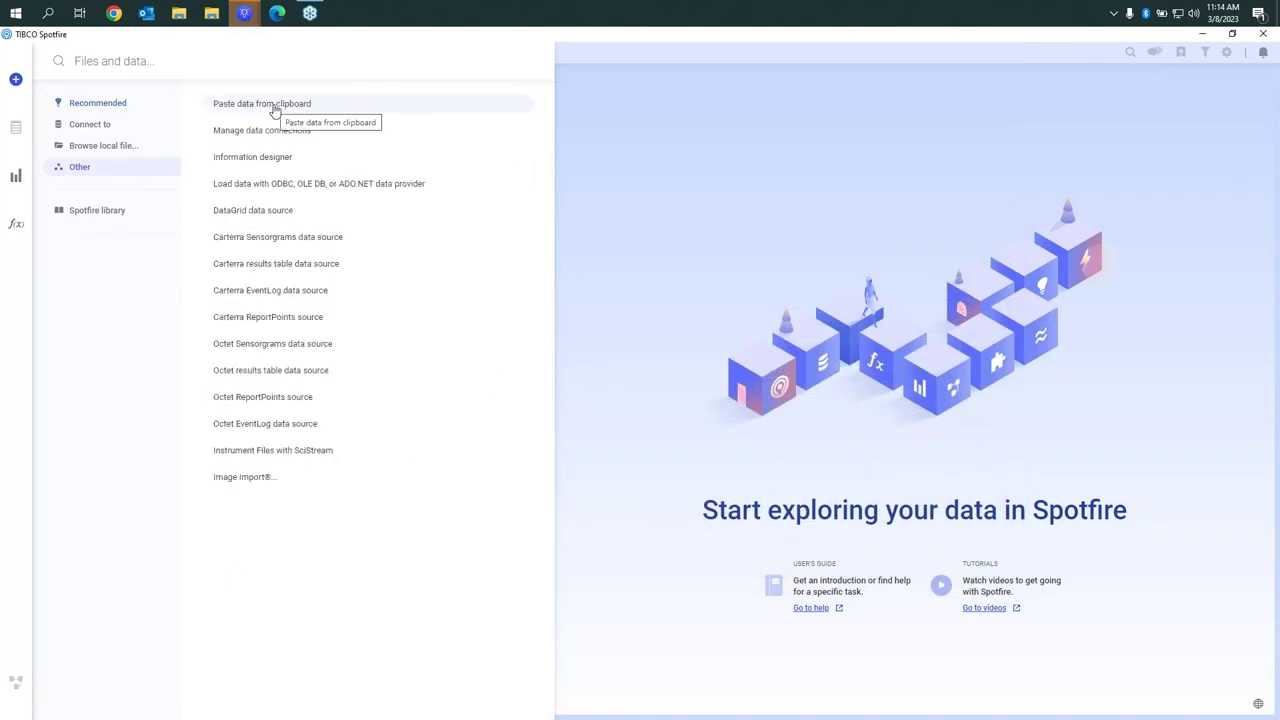
left_click(89, 130)
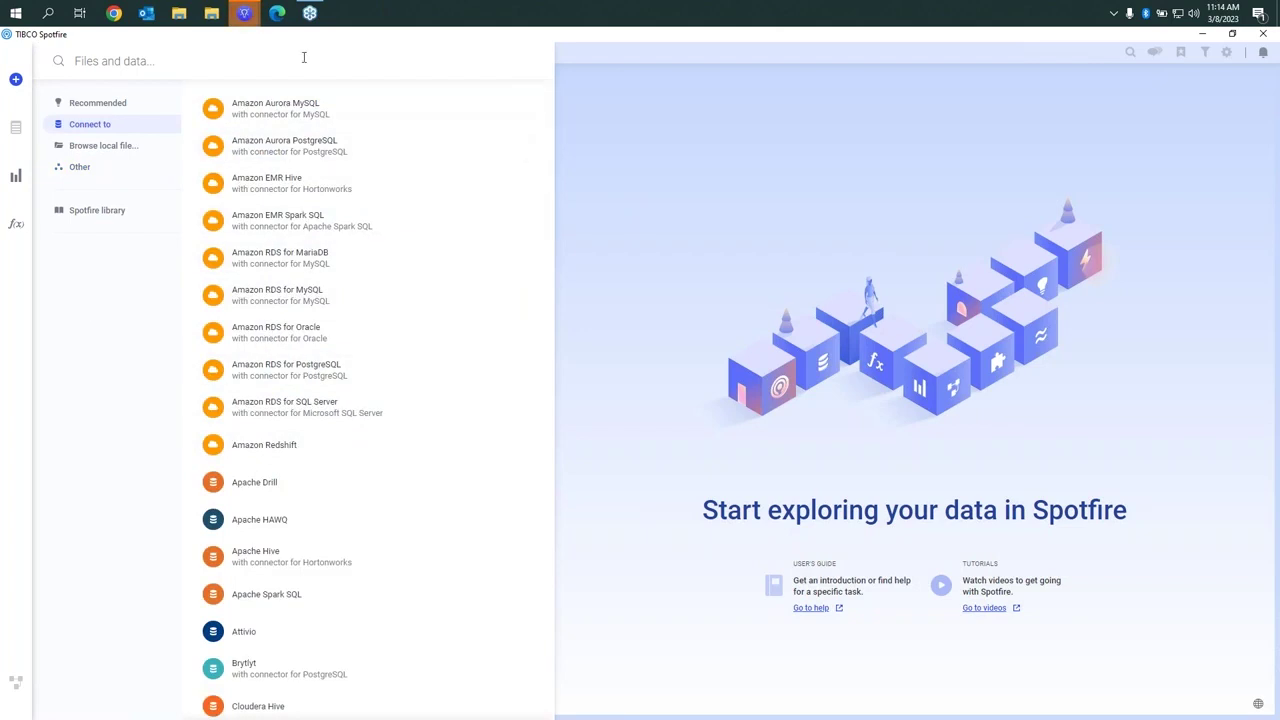
Switch to the CO2 emmisions 1997-2016 analysis and, in the data canvas, add rows from 5-K11-CO2 emmisions from liquid consumption (kt)-1997-2016 - Wide.csv.
mouse_move(247, 17)
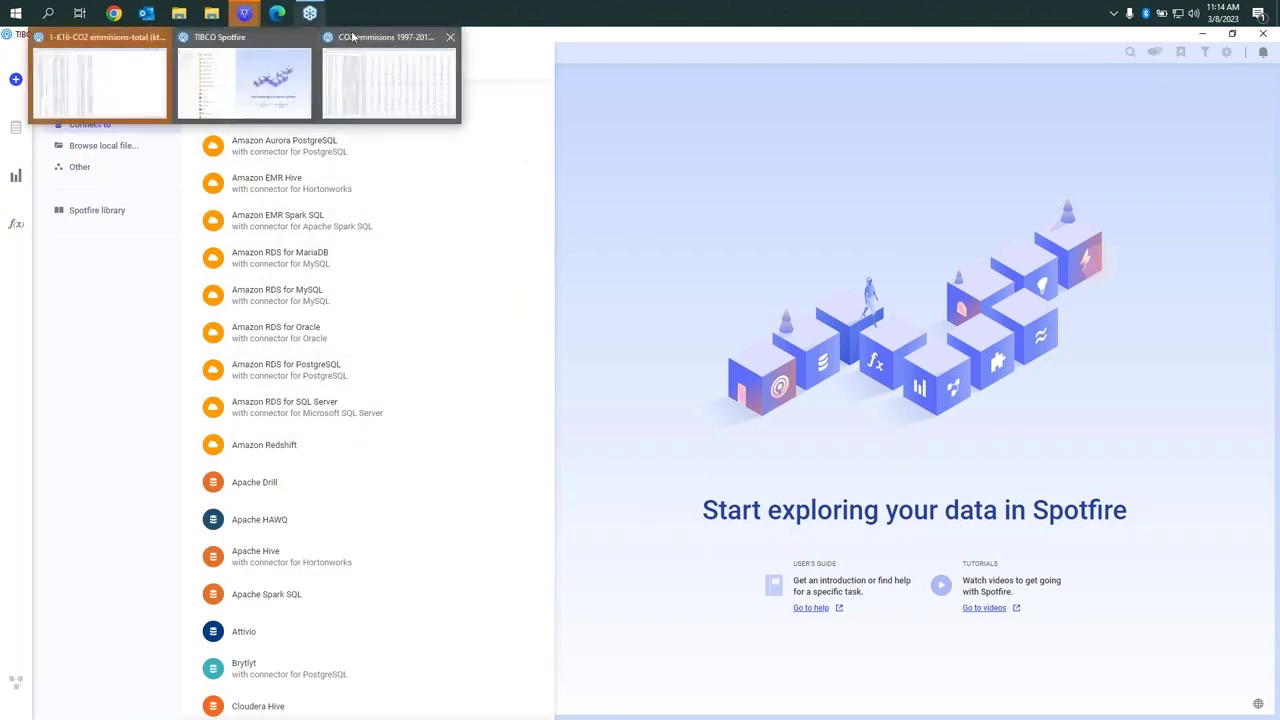
left_click(391, 57)
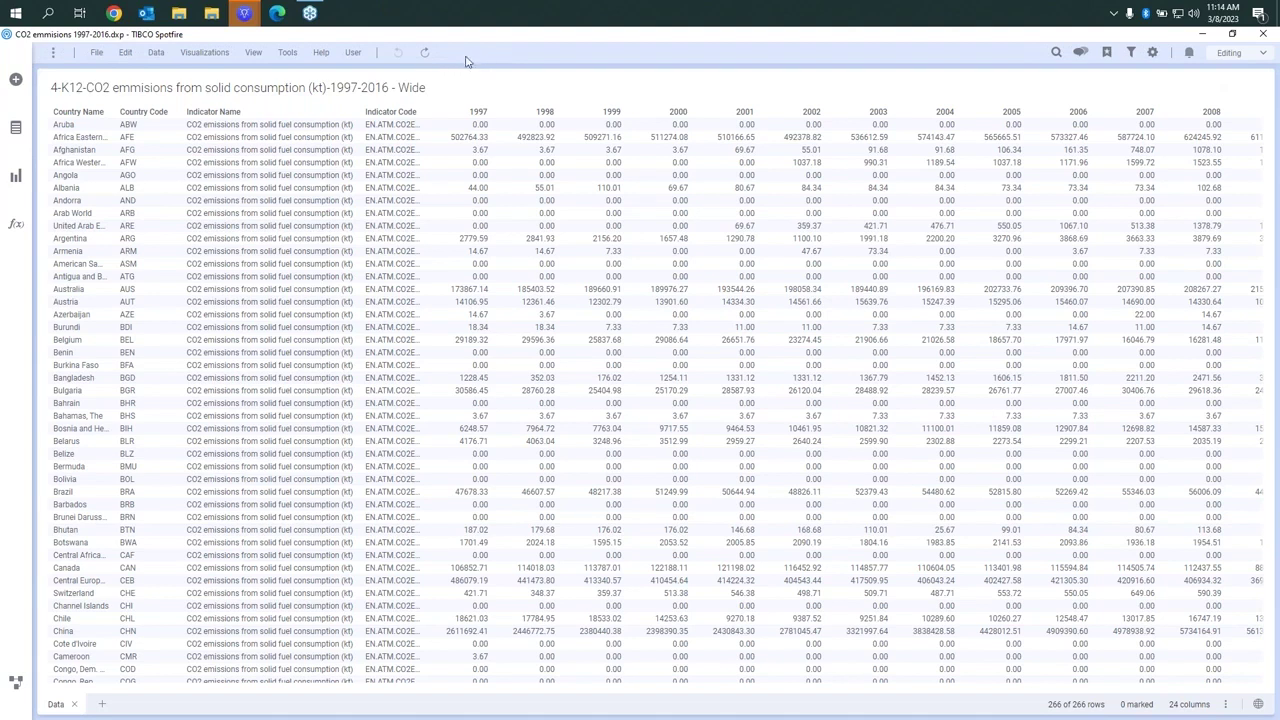
left_click(15, 682)
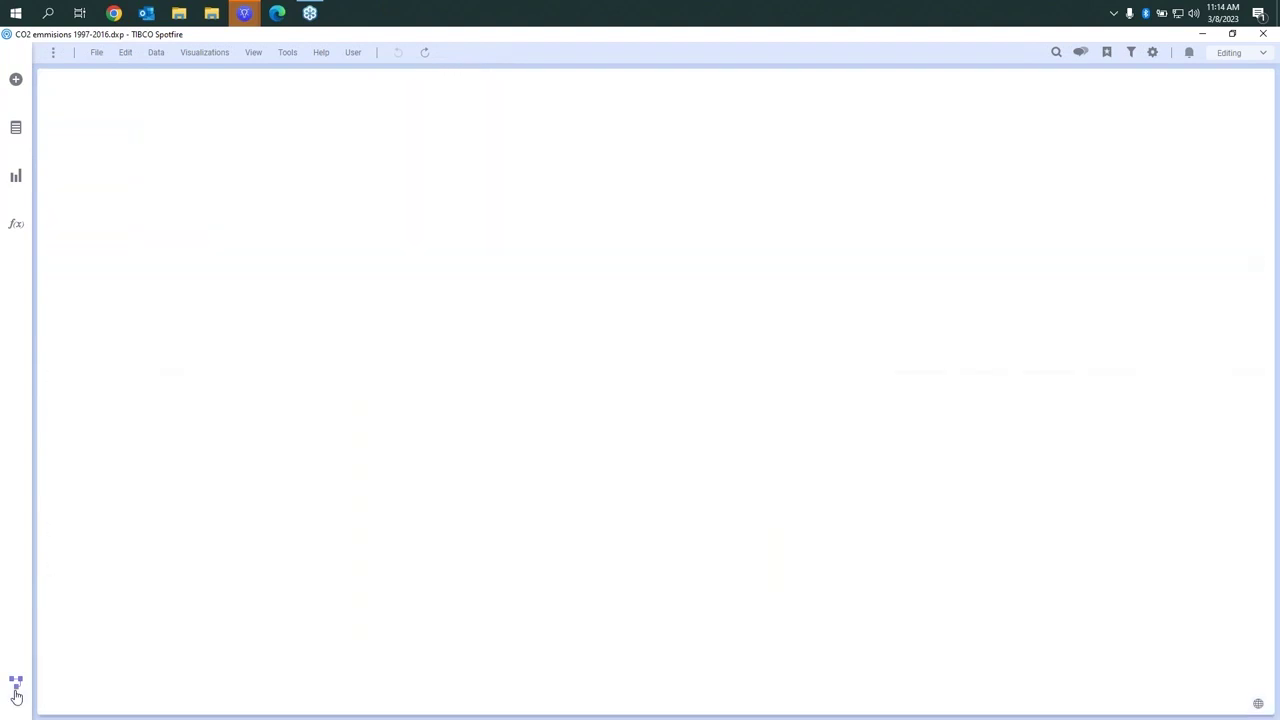
left_click(584, 282)
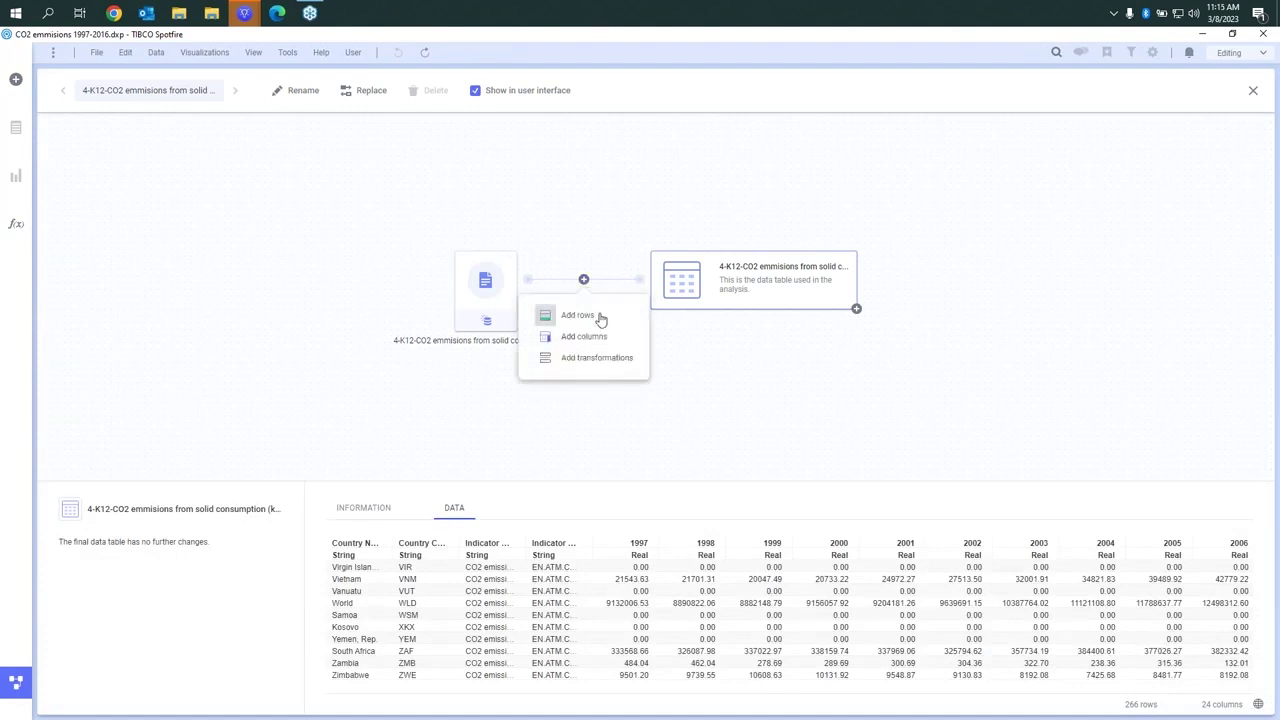
left_click(601, 318)
left_click(100, 183)
left_click(215, 198)
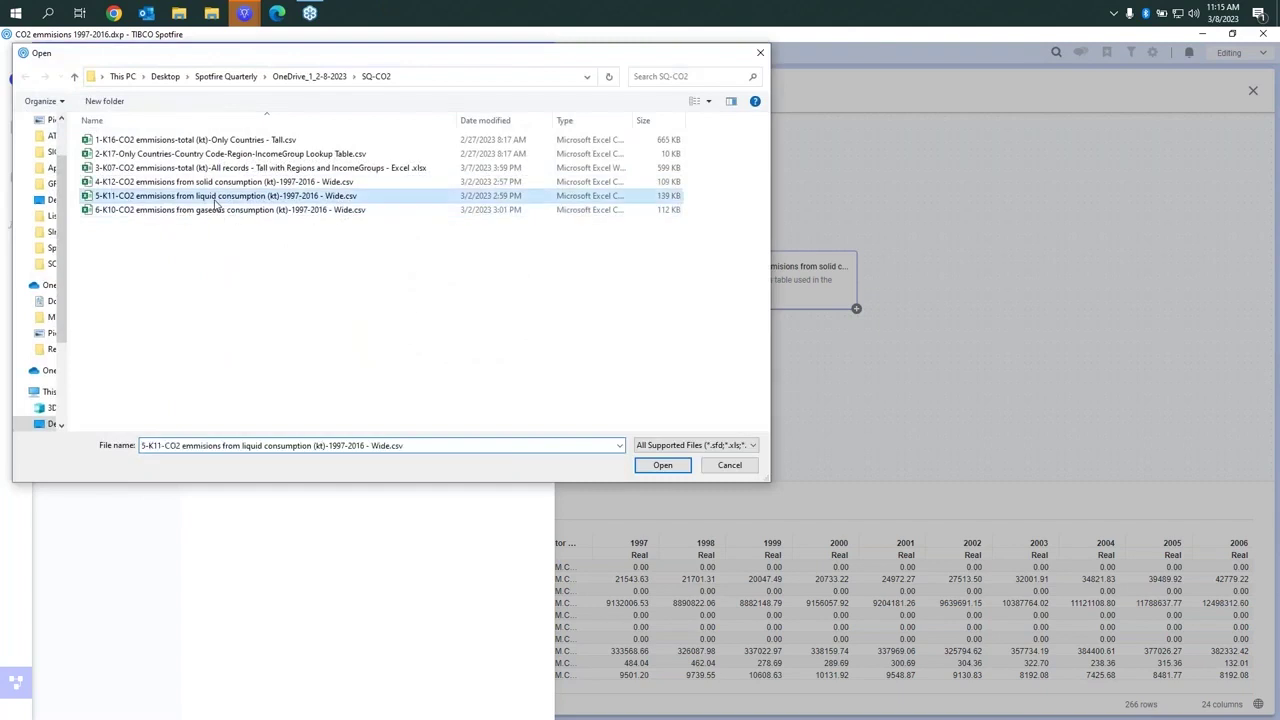
left_click(662, 465)
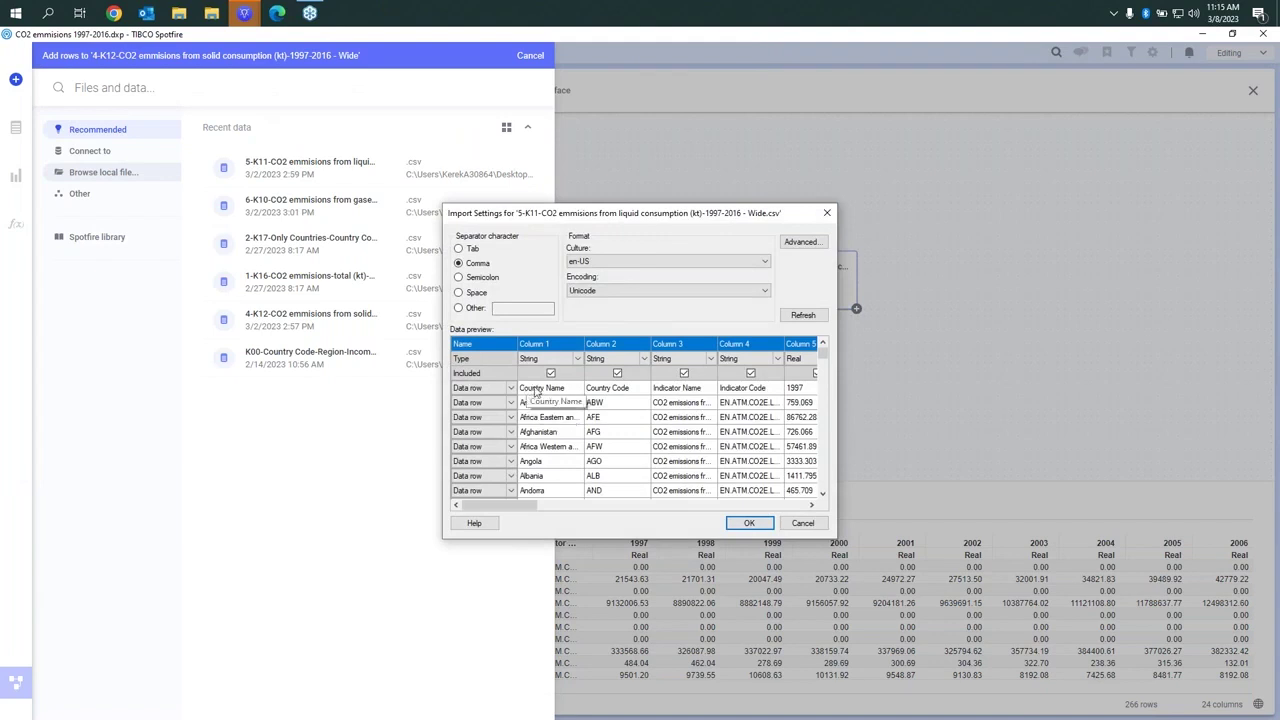
Define the first row of the liquid consumption file as the name row, refresh the preview, and accept the import settings.
left_click(511, 388)
left_click(475, 401)
left_click(803, 315)
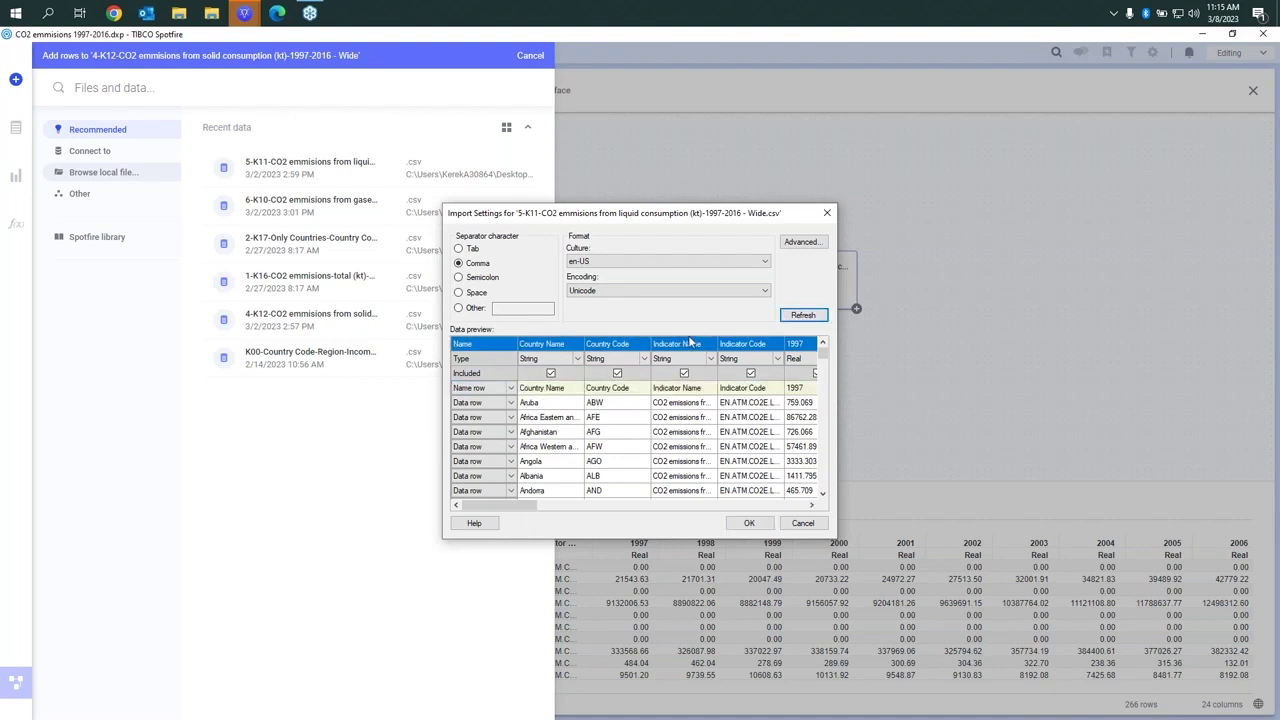
left_click(749, 523)
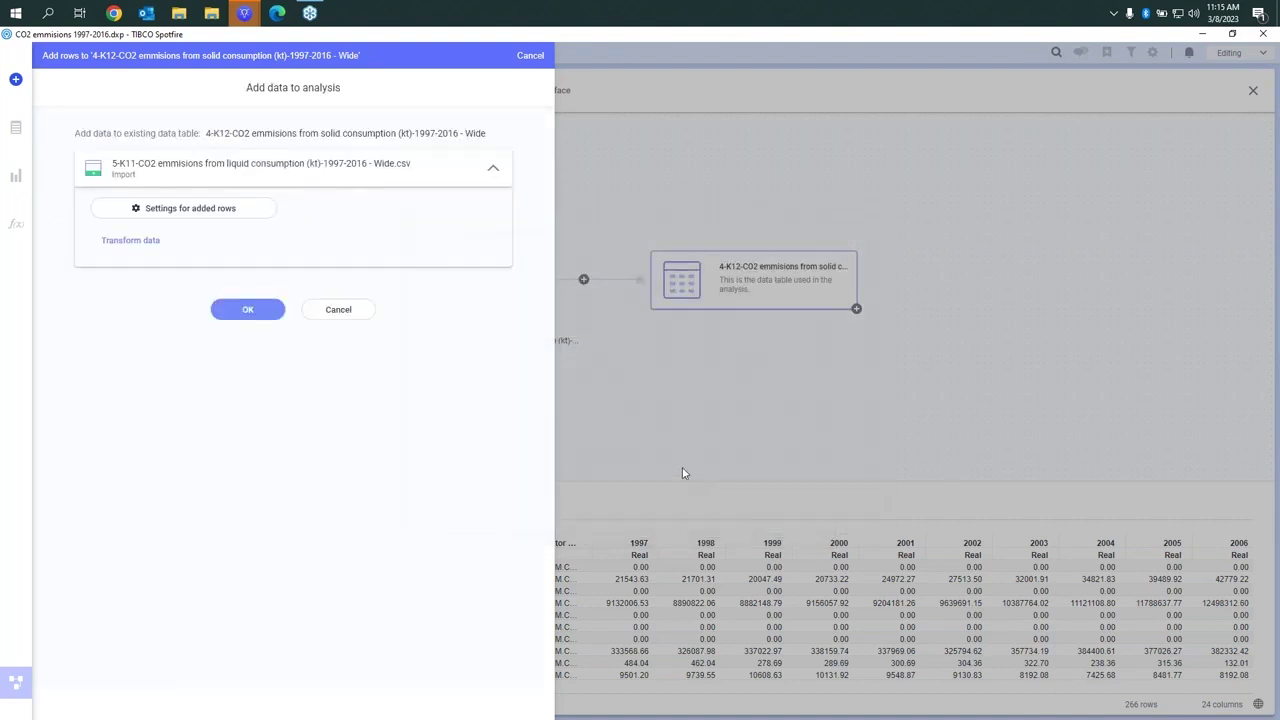
Review and accept the column matching for the liquid consumption rows, and add them to the solid consumption table.
left_click(193, 212)
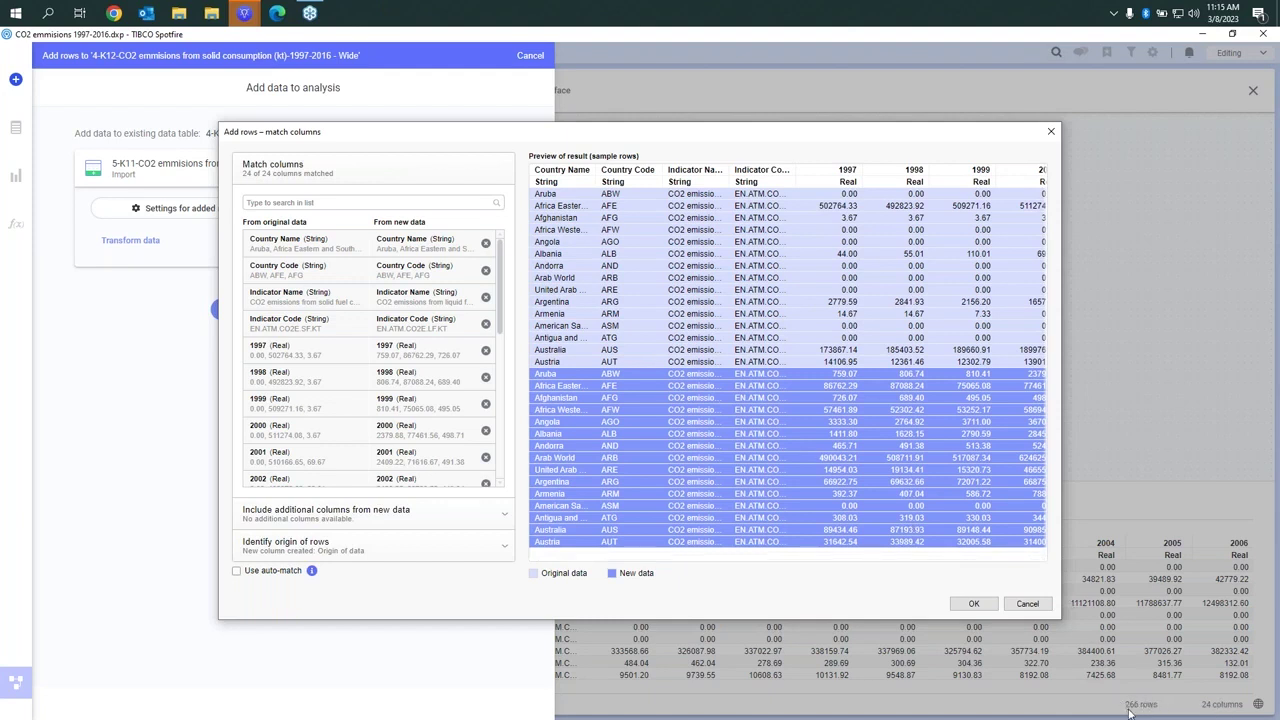
left_click(975, 606)
left_click(256, 308)
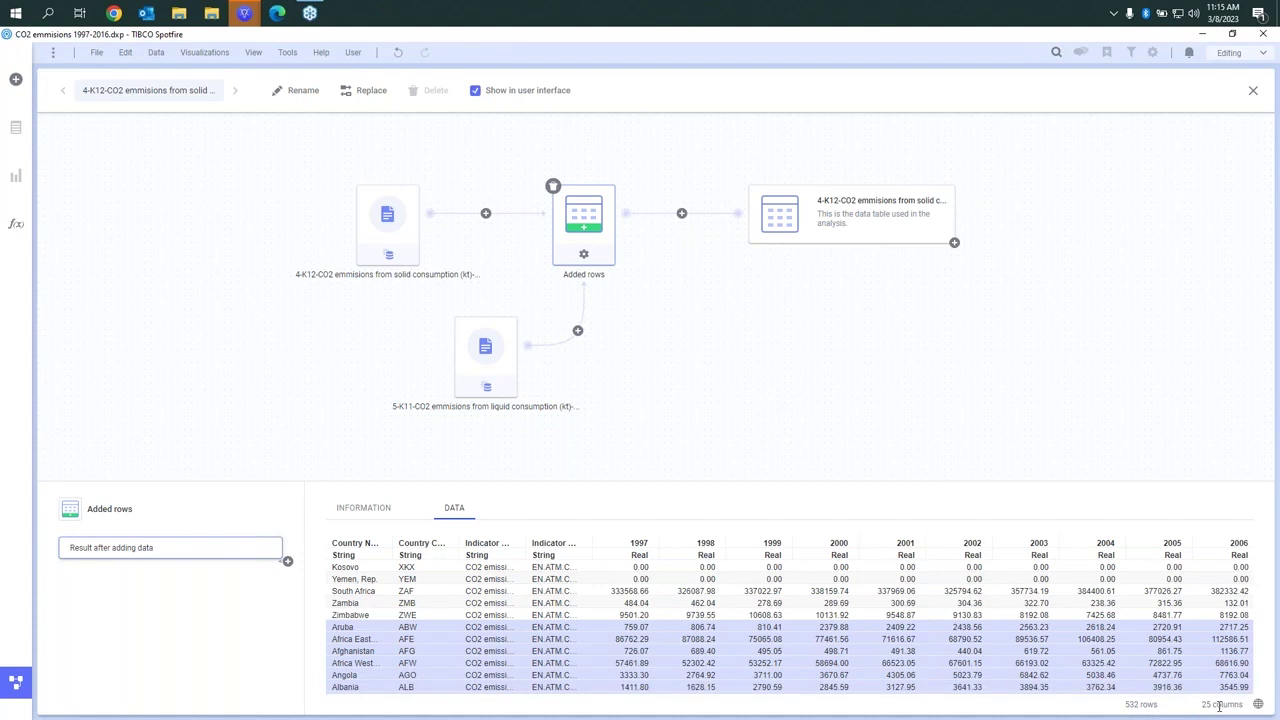
After the existing Added rows node, add rows from 6-K10-CO2 emmisions from gaseous consumption (kt)-1997-2016 - Wide.csv.
left_click(682, 213)
left_click(689, 254)
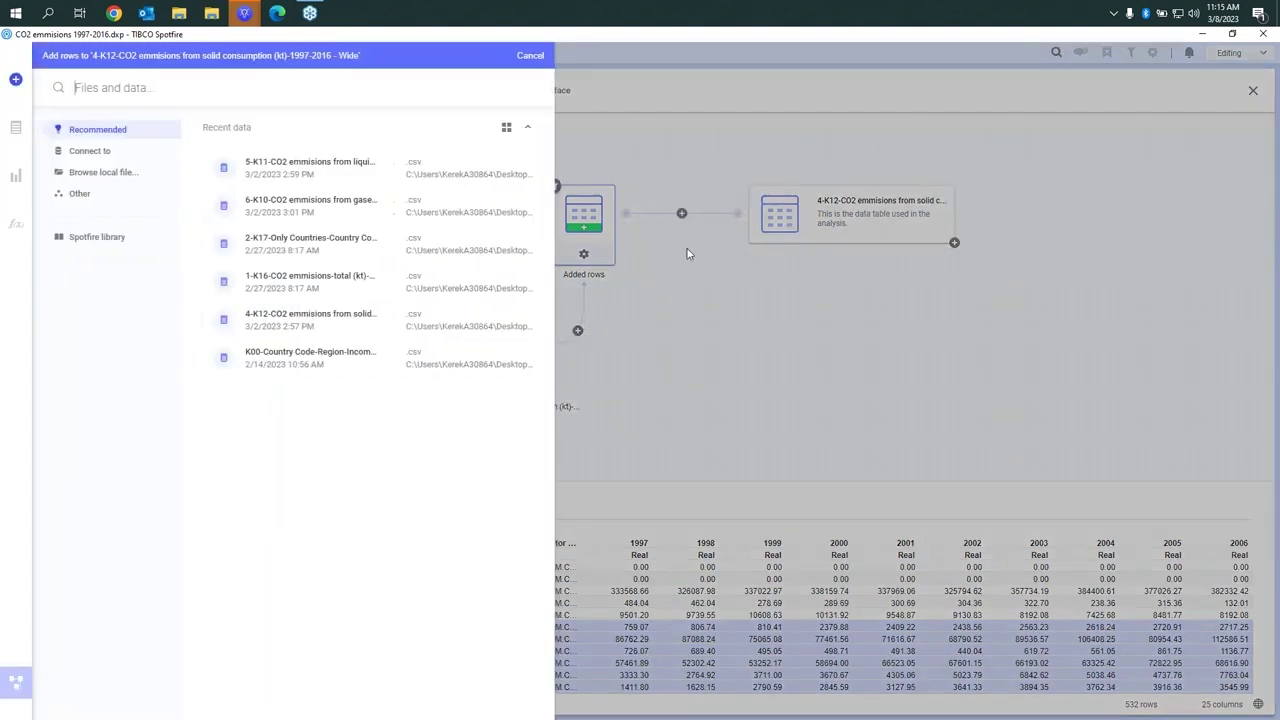
left_click(101, 174)
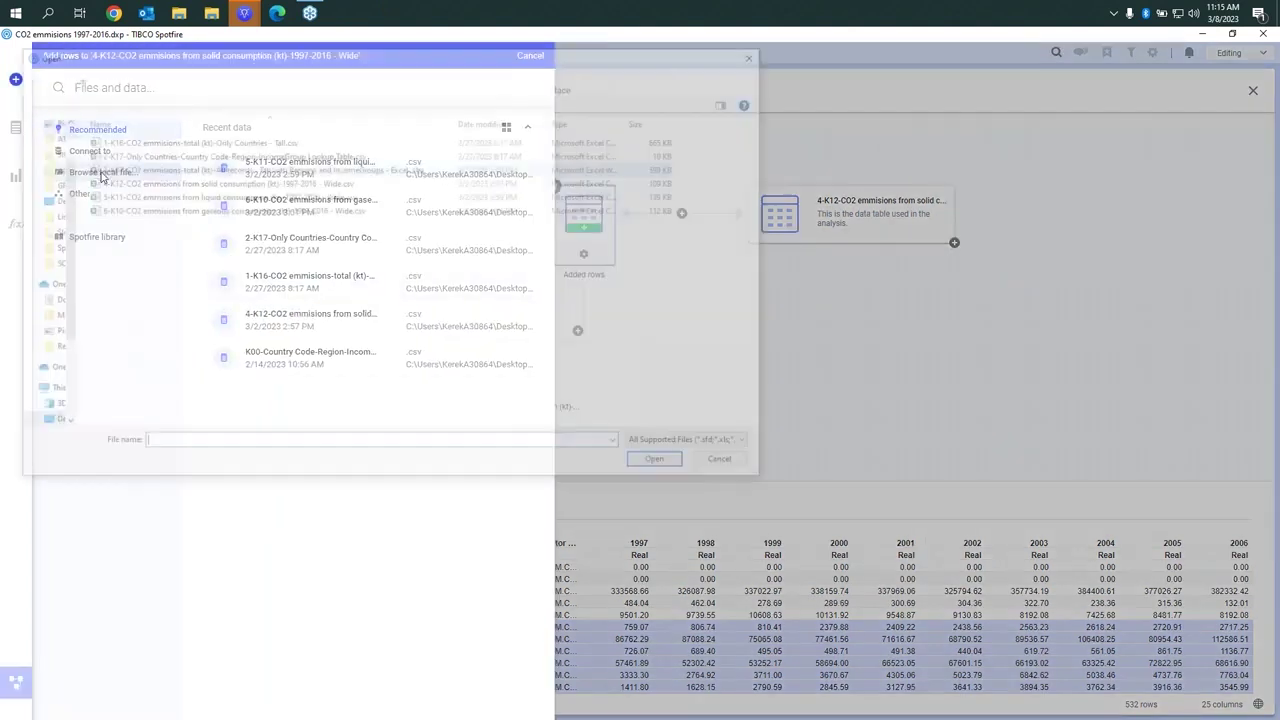
left_click(221, 212)
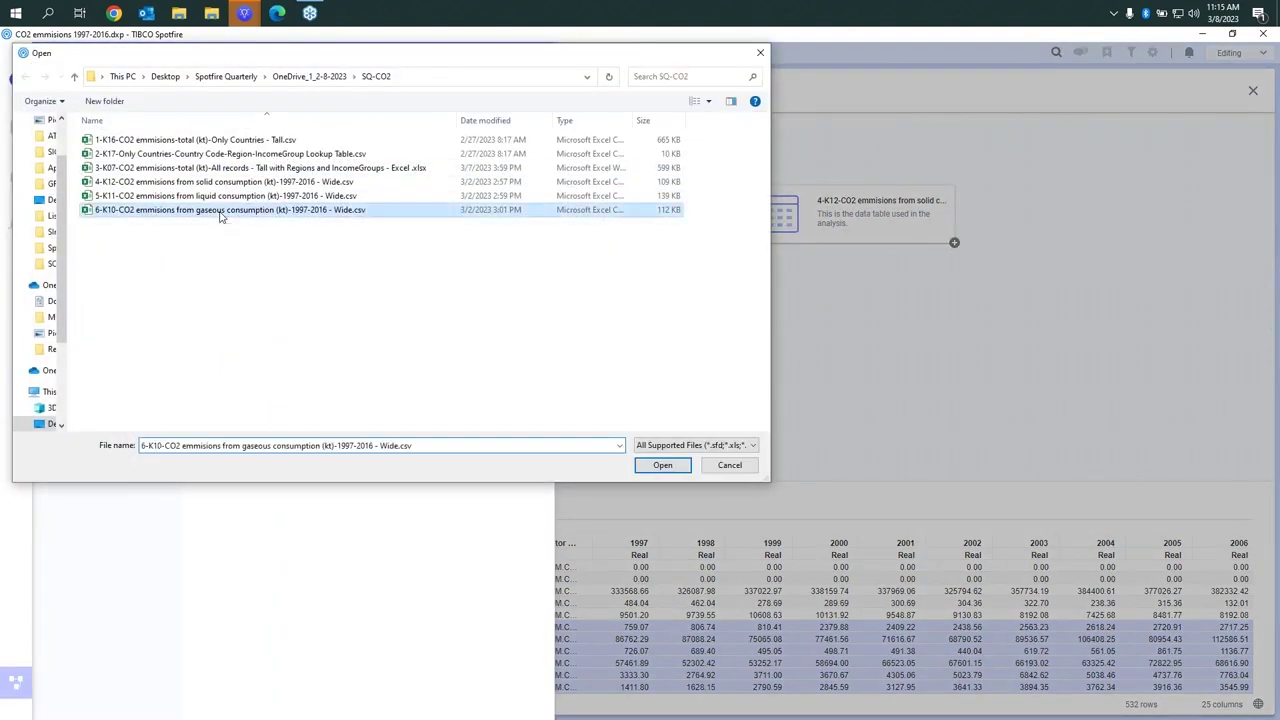
left_click(663, 465)
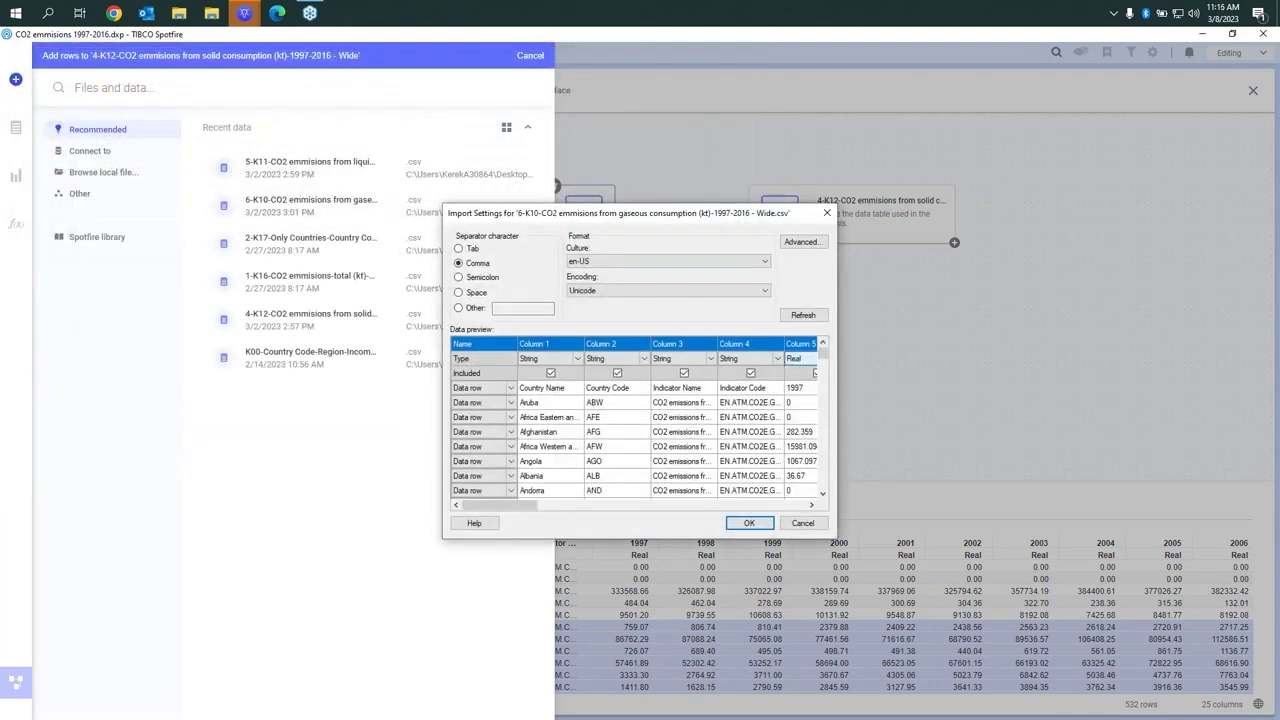
Define the first row of the gaseous consumption file as the name row, refresh the preview, and accept the import settings.
left_click(510, 391)
left_click(510, 389)
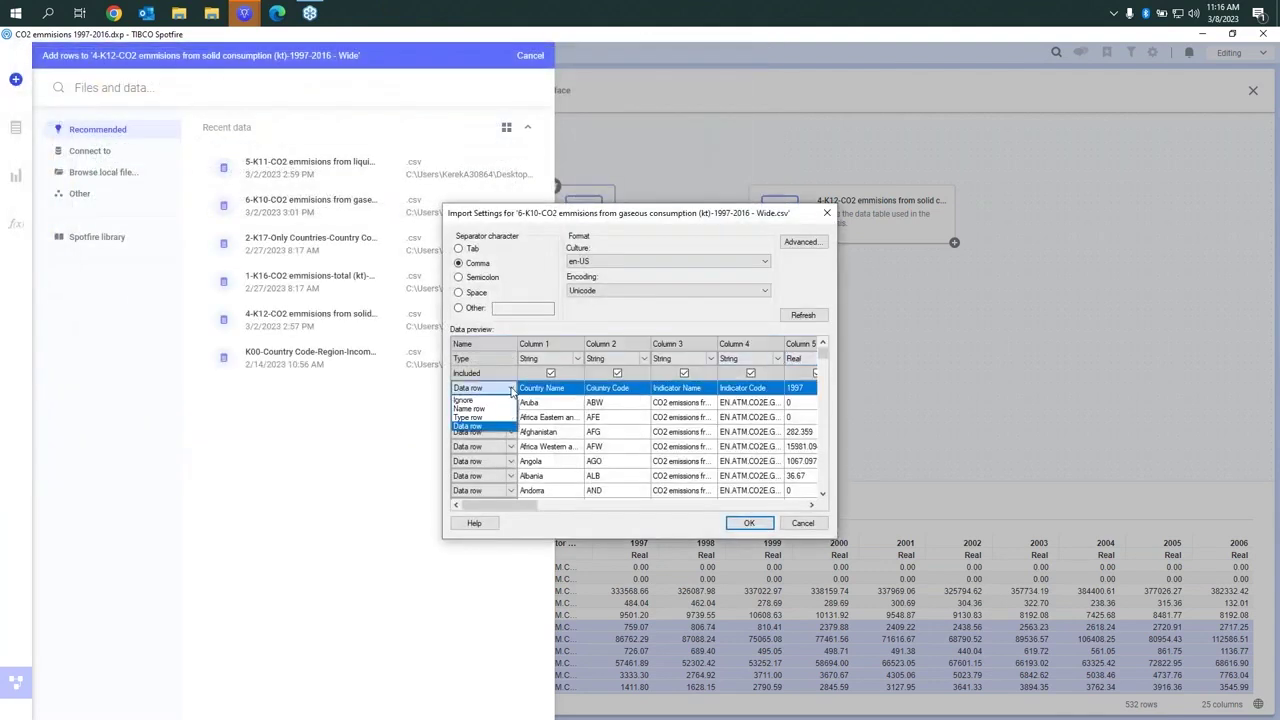
left_click(470, 409)
left_click(803, 315)
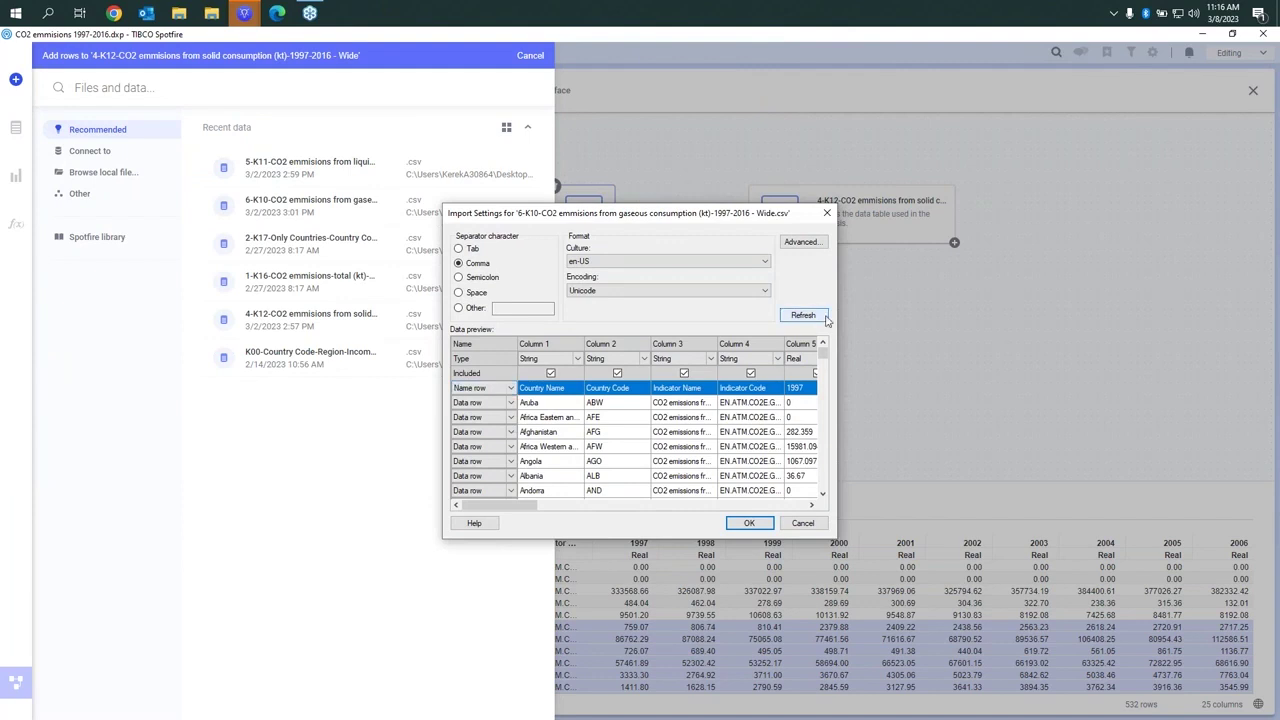
left_click(750, 524)
Review and accept the column matching for the gaseous consumption rows, and add them to the data table.
left_click(200, 209)
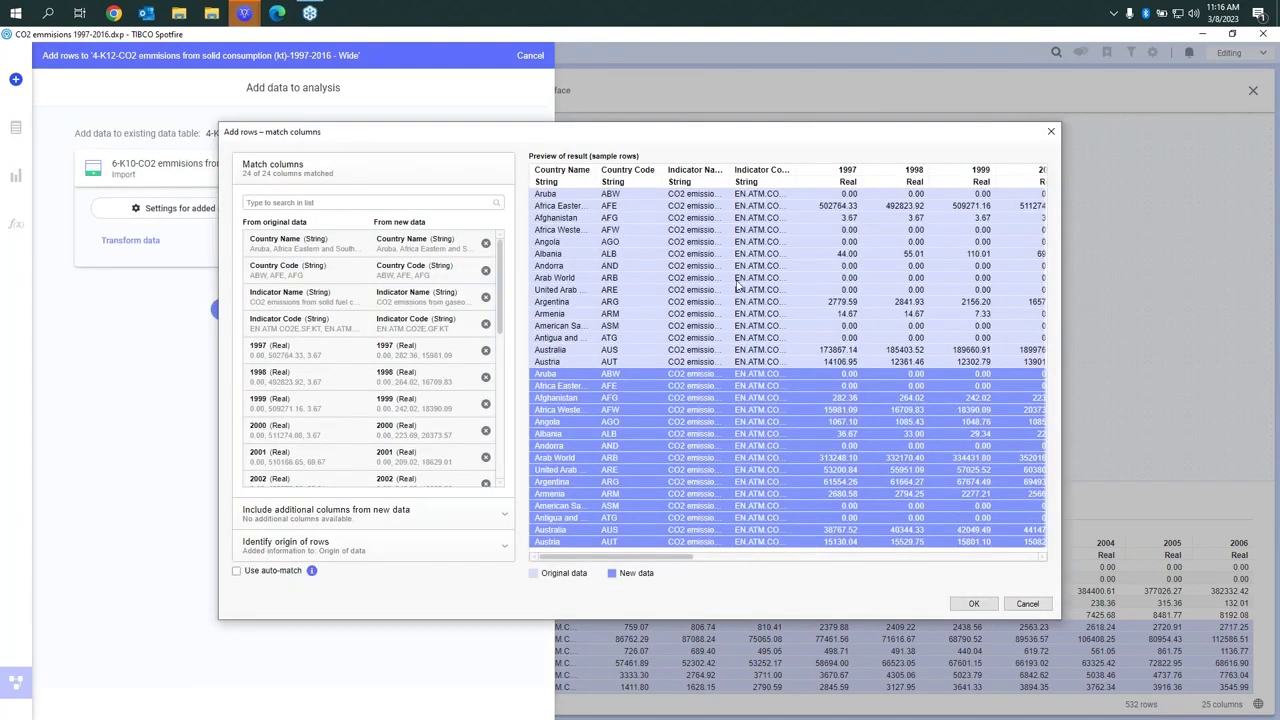
left_click(973, 604)
left_click(246, 308)
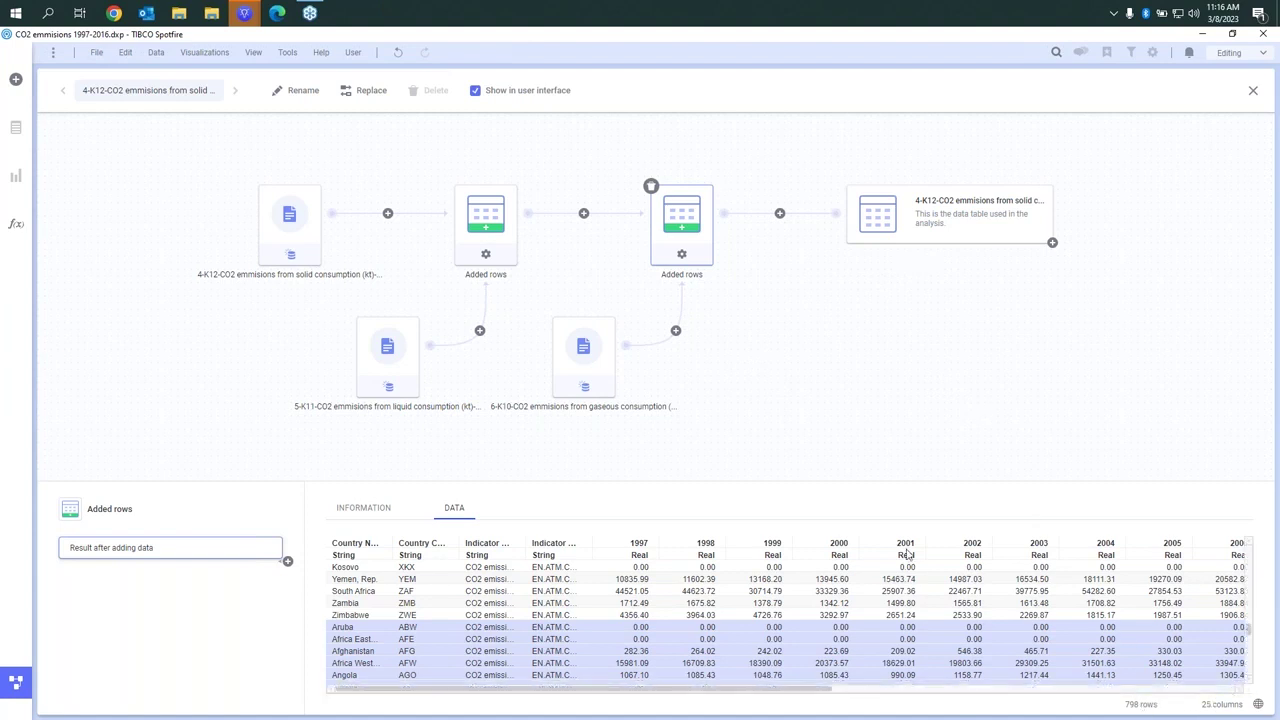
Return to the Data page, widen the Origin of data column to fit its file names, and examine the origins of the combined rows.
left_click(19, 681)
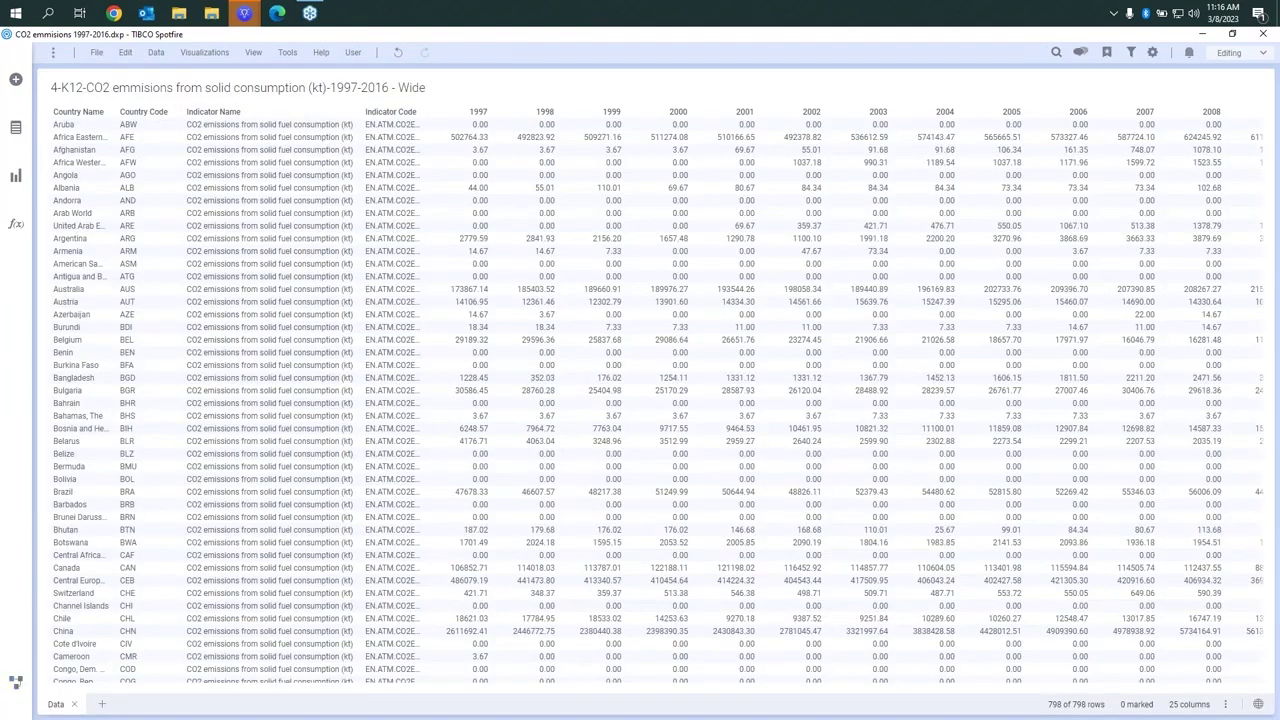
left_click_drag(262, 681, 800, 686)
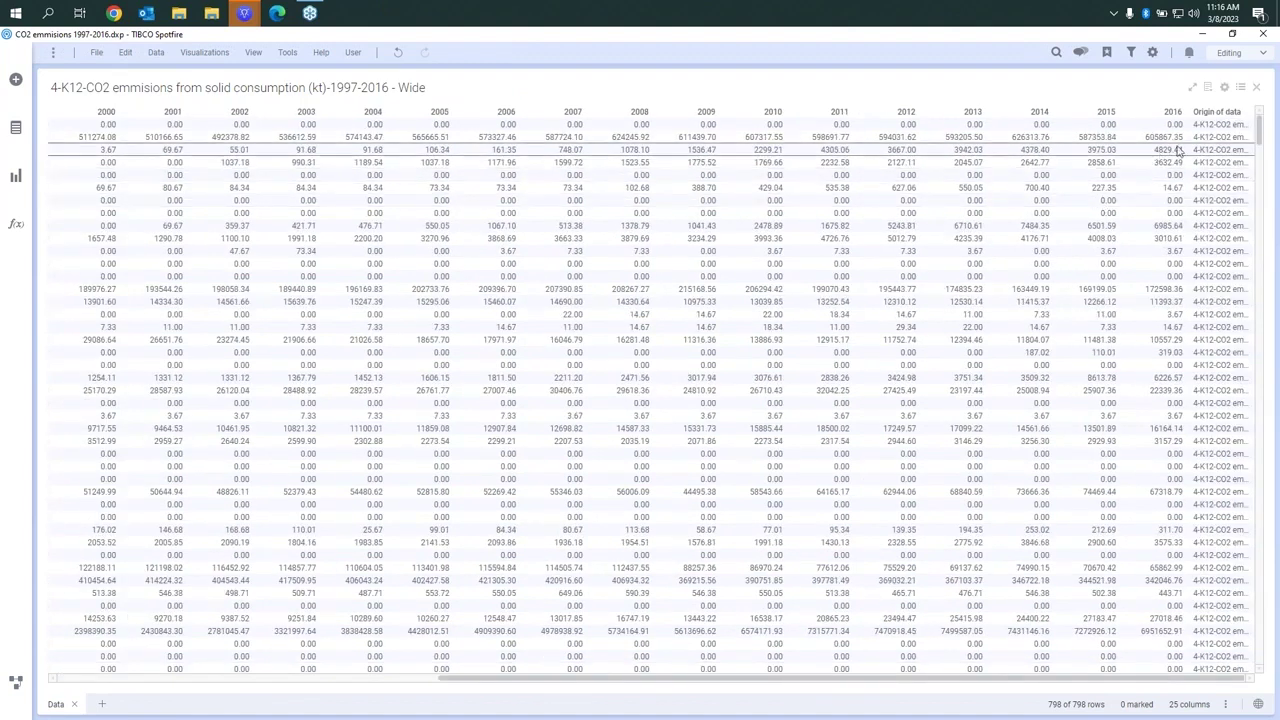
left_click(1224, 117)
left_click(1088, 124)
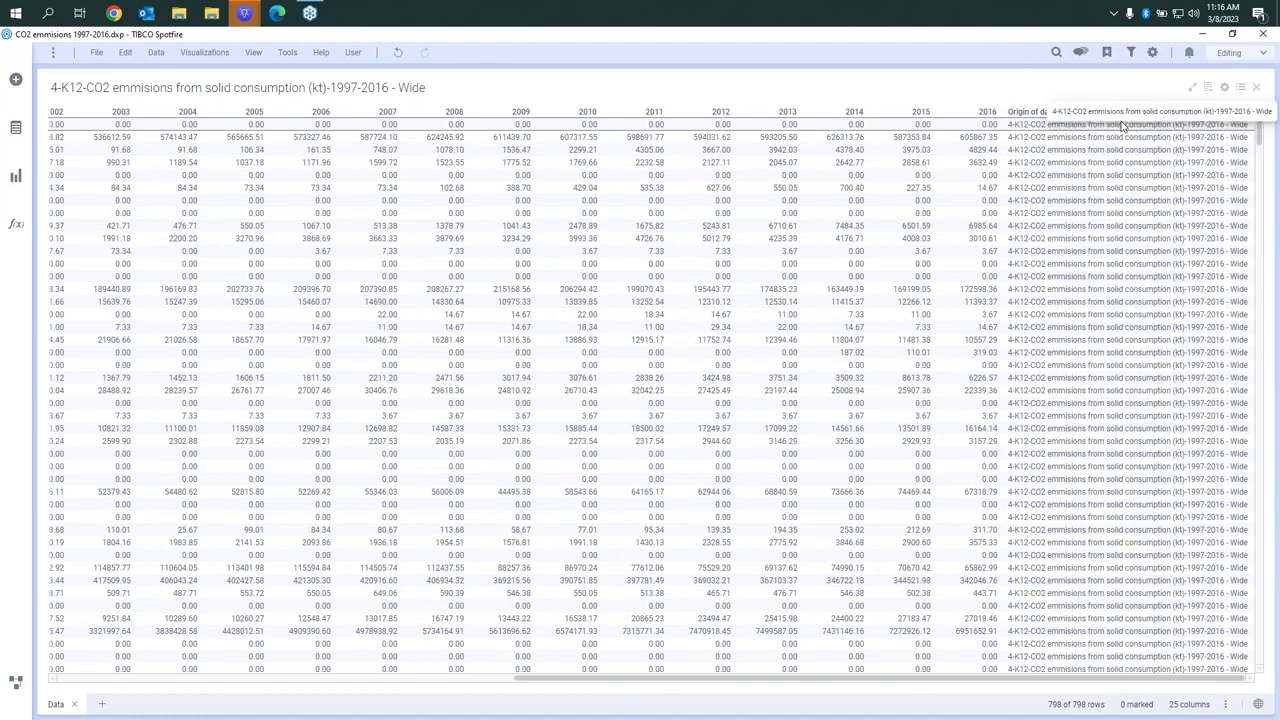
left_click_drag(1260, 130, 1275, 570)
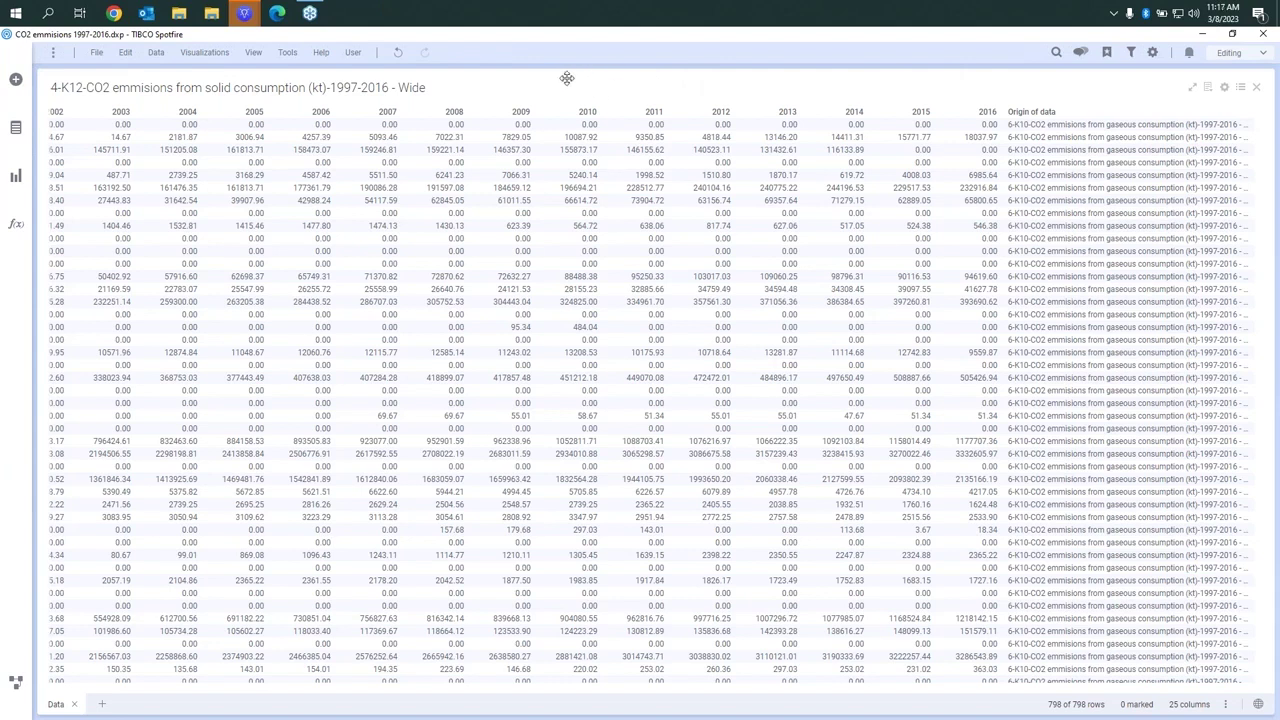
Unpivot the year columns 1997 through 2016 of the combined table into Category and Value columns.
left_click(14, 130)
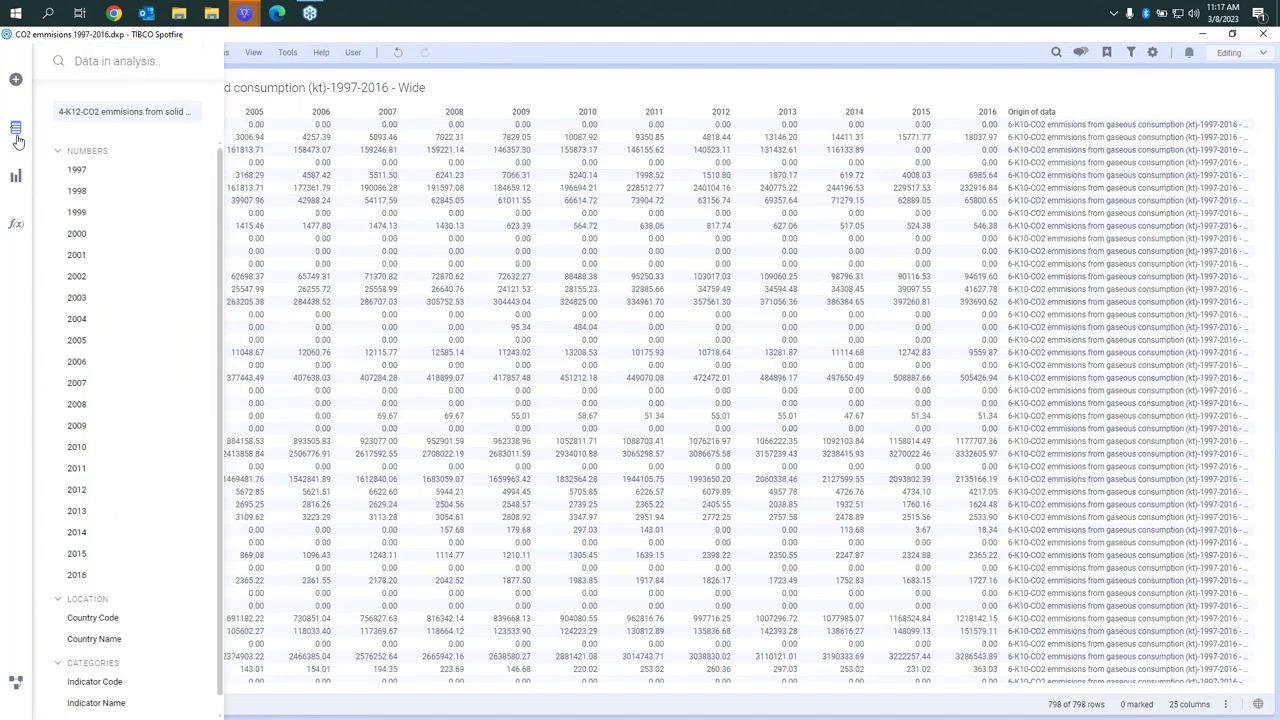
left_click(90, 171)
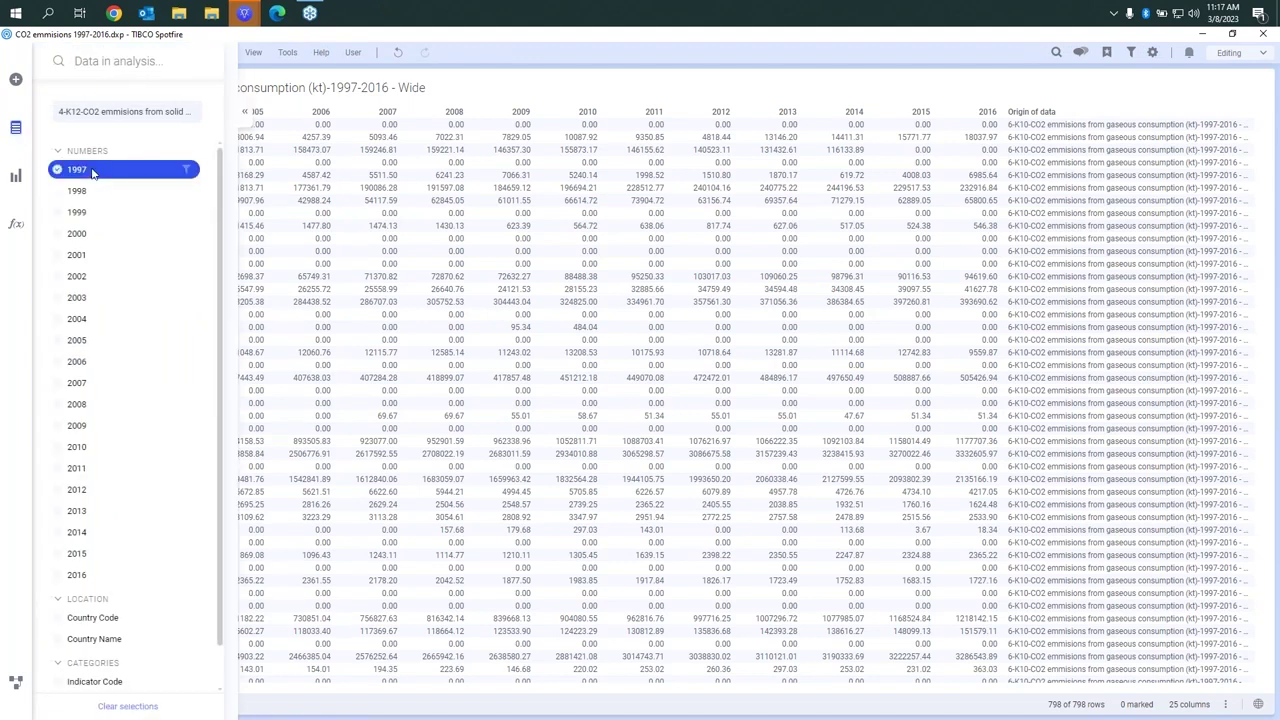
left_click(92, 576, "shift")
right_click(92, 579)
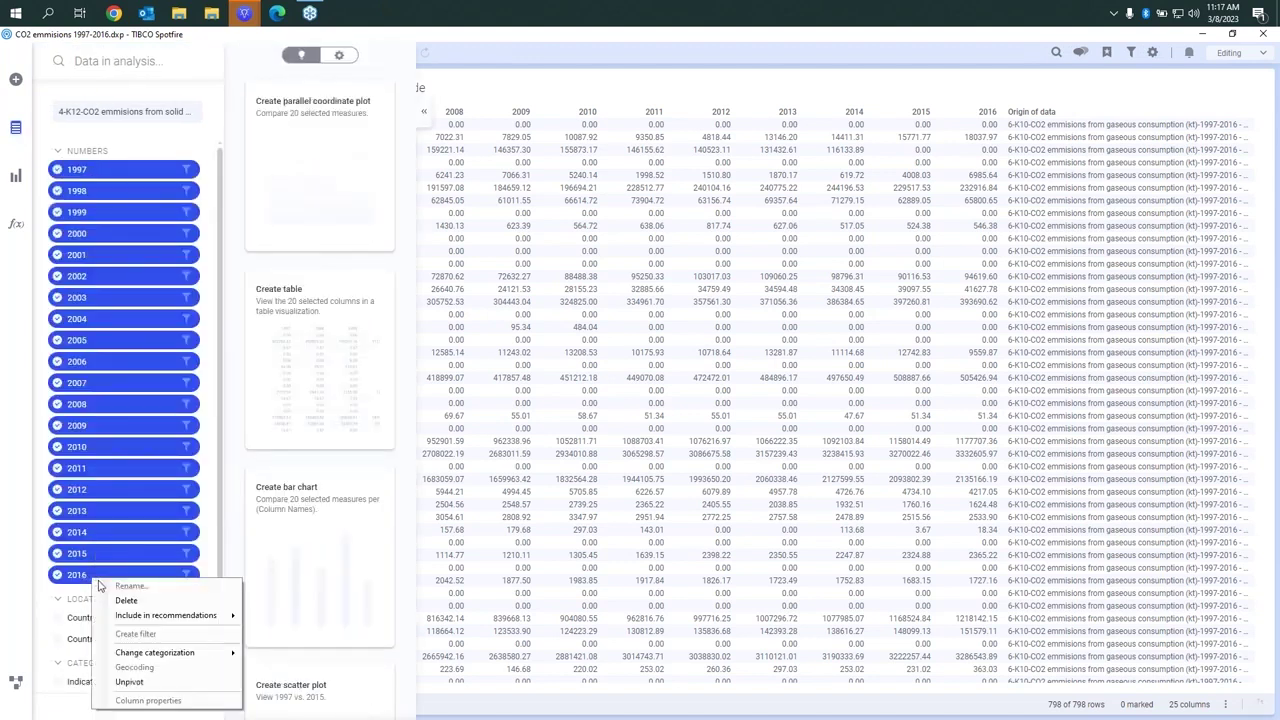
left_click(170, 685)
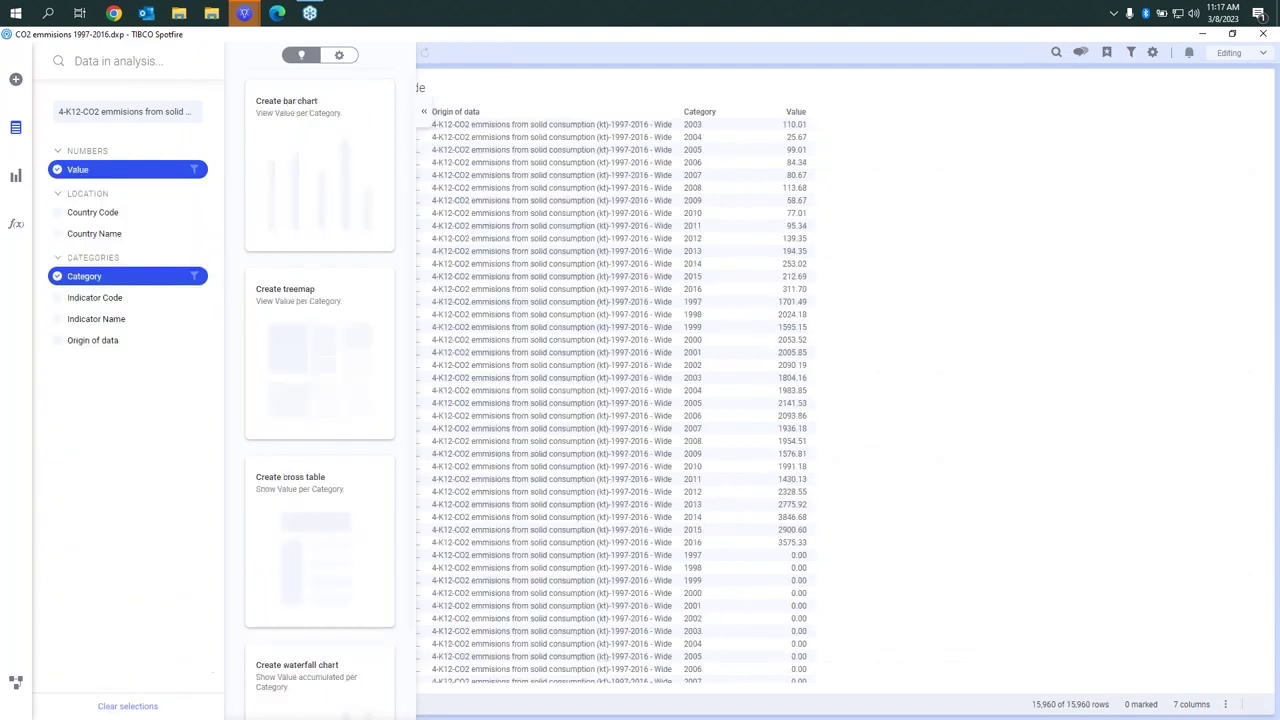
left_click(610, 55)
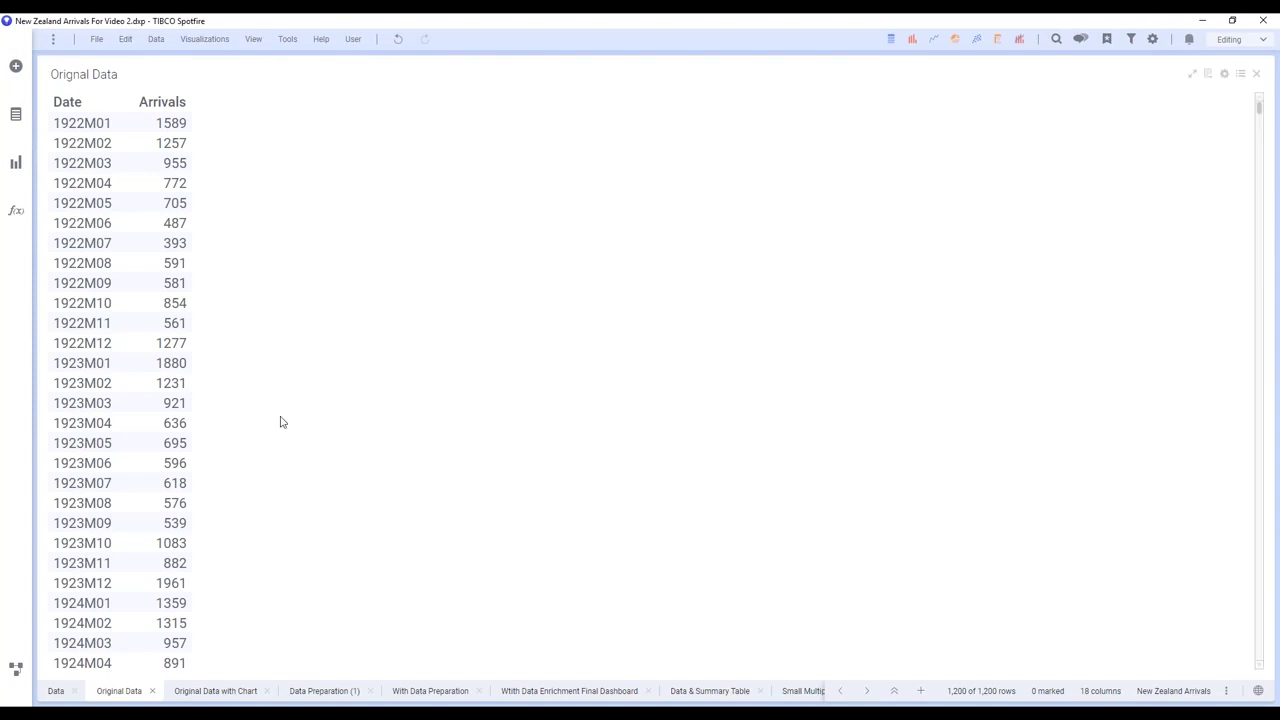
In the New Zealand Arrivals analysis, review the Original Data with Chart, Data Preparation (1), and With Data Preparation pages.
left_click(213, 692)
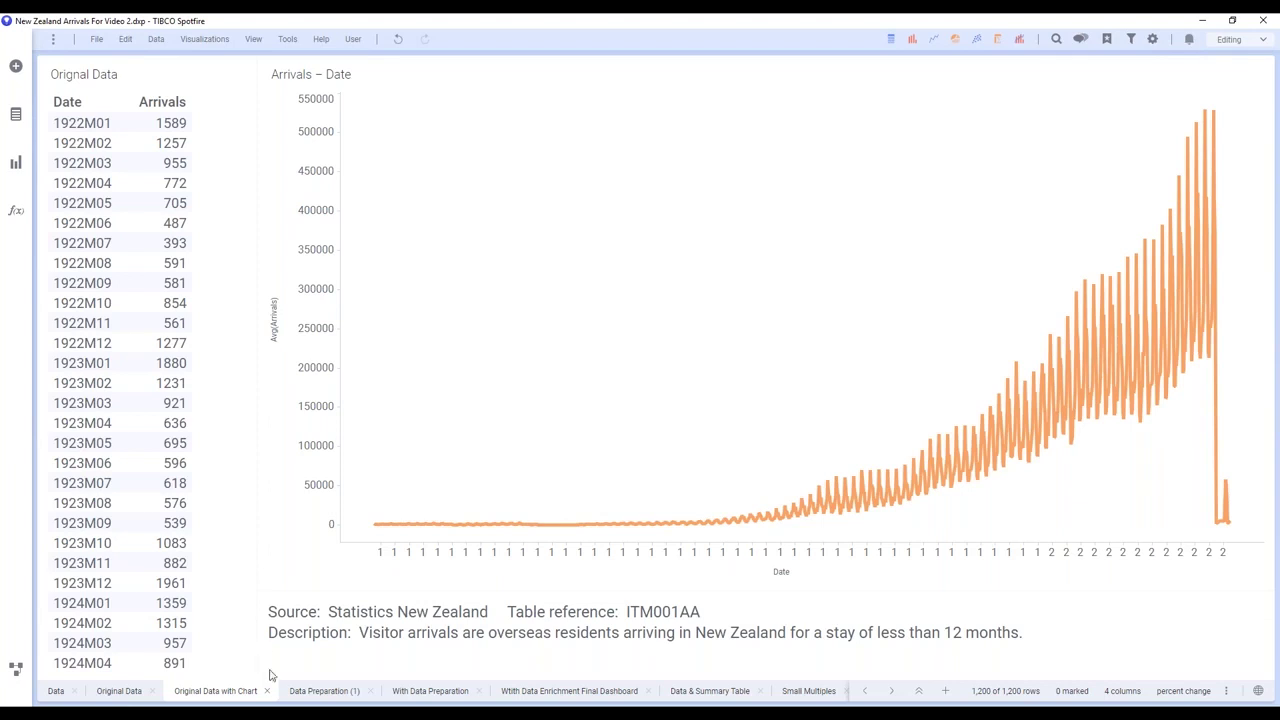
left_click(310, 694)
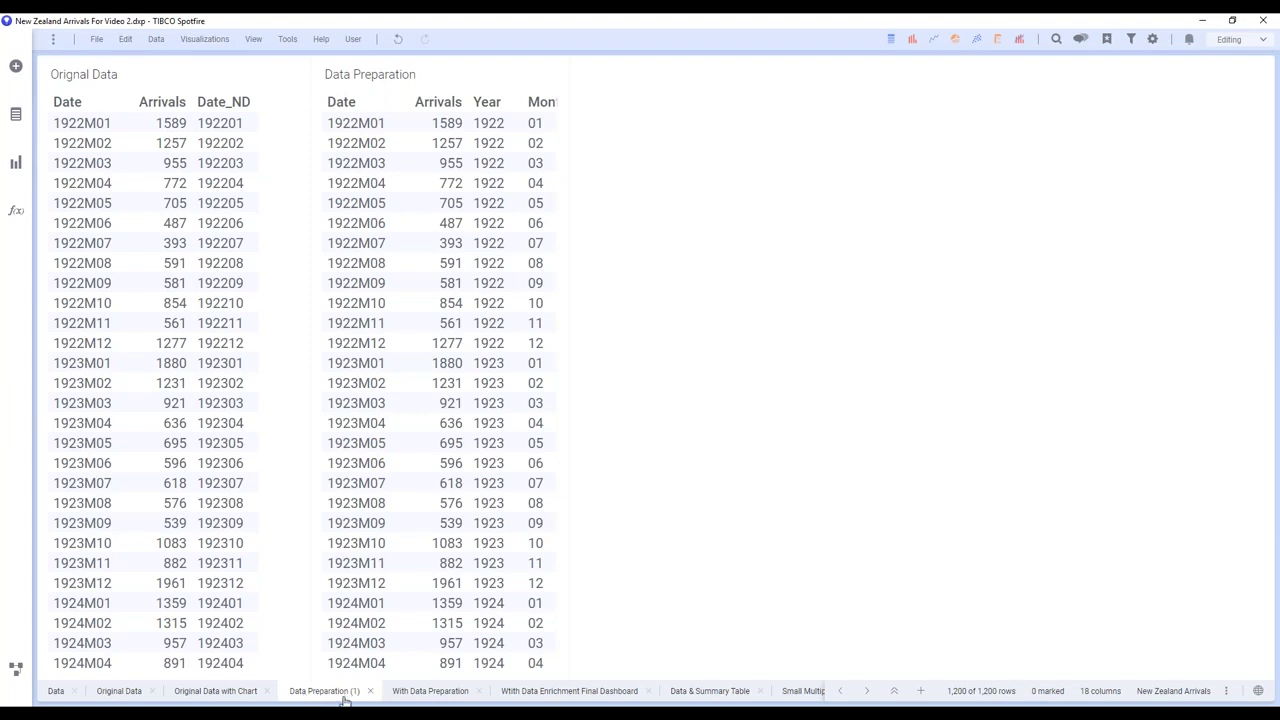
left_click(397, 691)
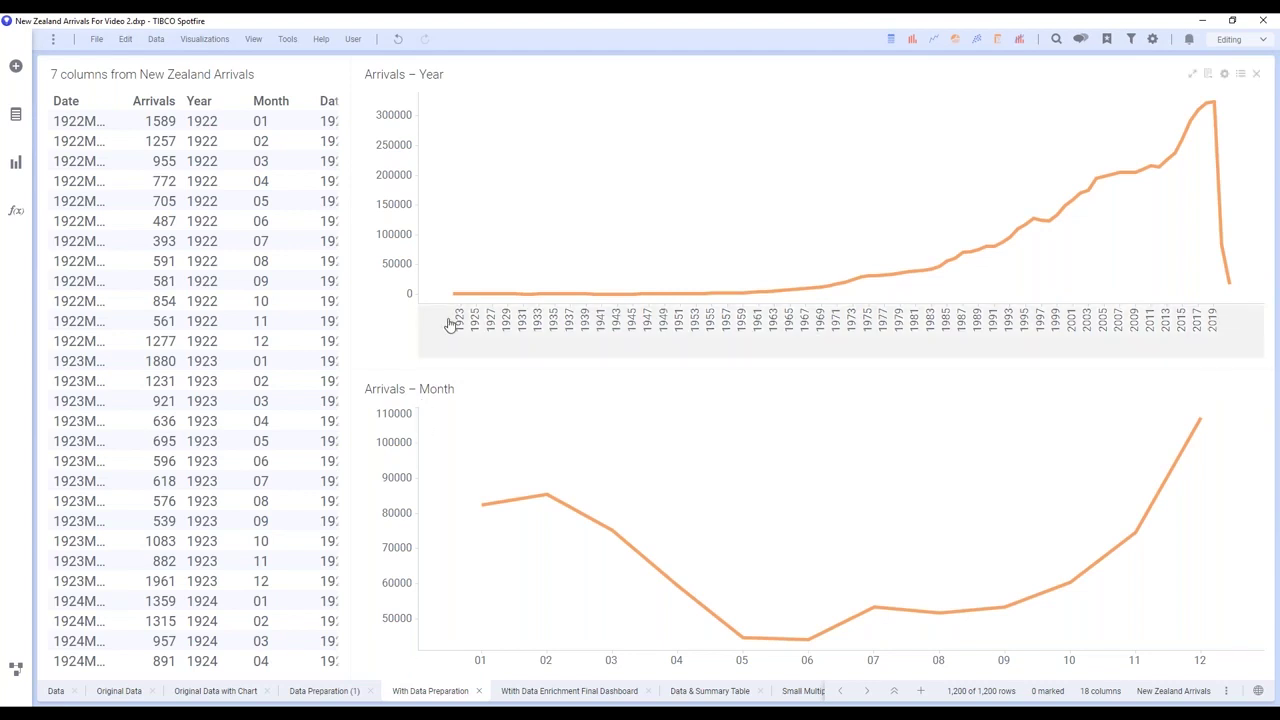
Switch the value axis of the Arrivals – Year line chart to a log scale and inspect the 1932 point.
right_click(395, 147)
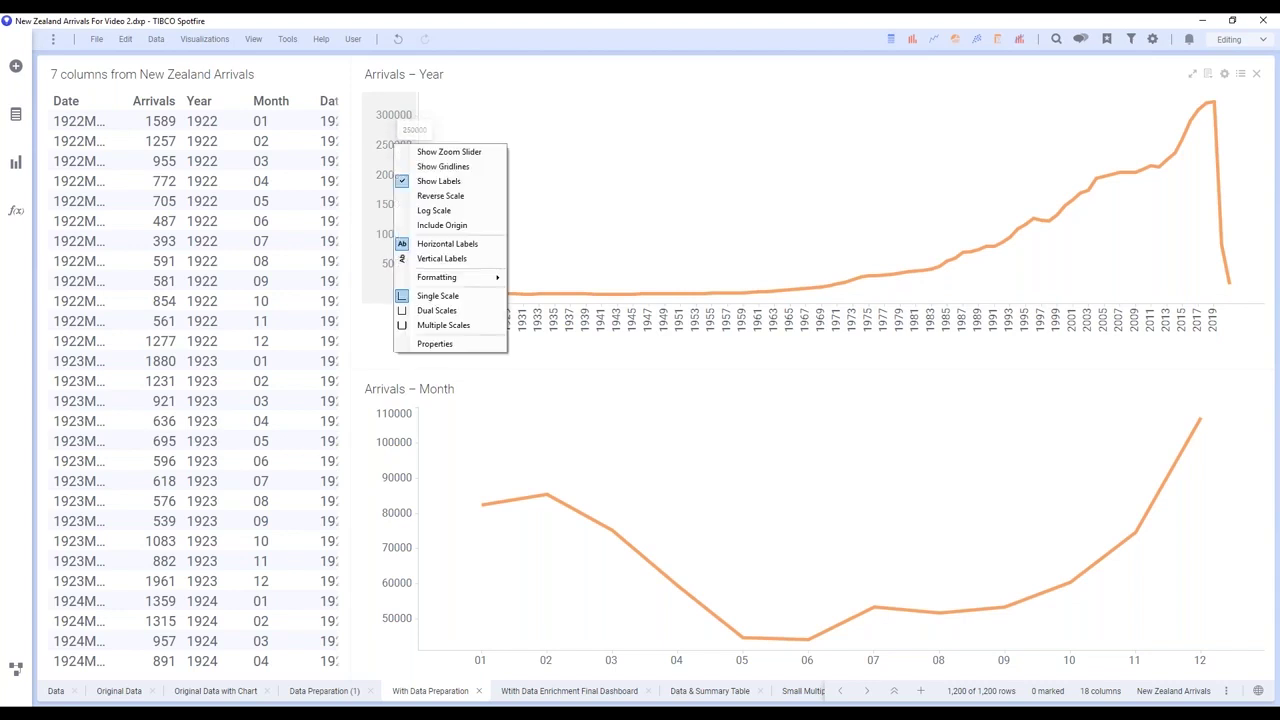
left_click(425, 212)
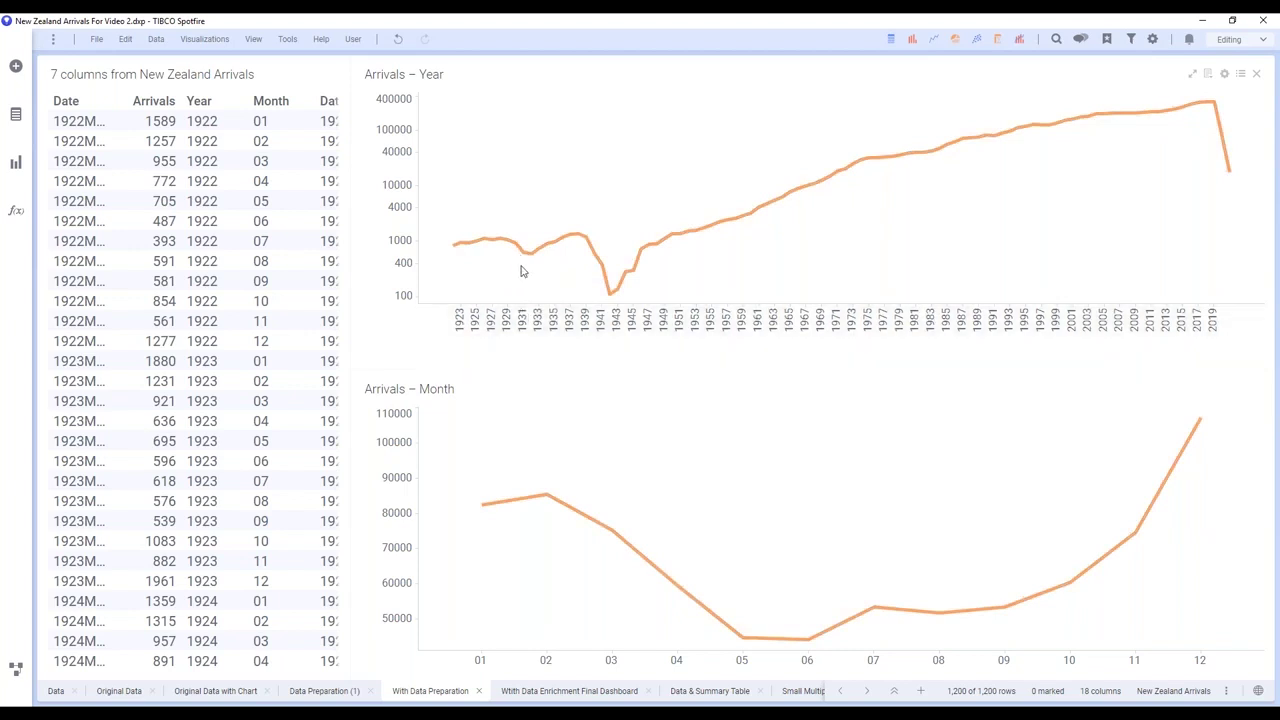
mouse_move(530, 258)
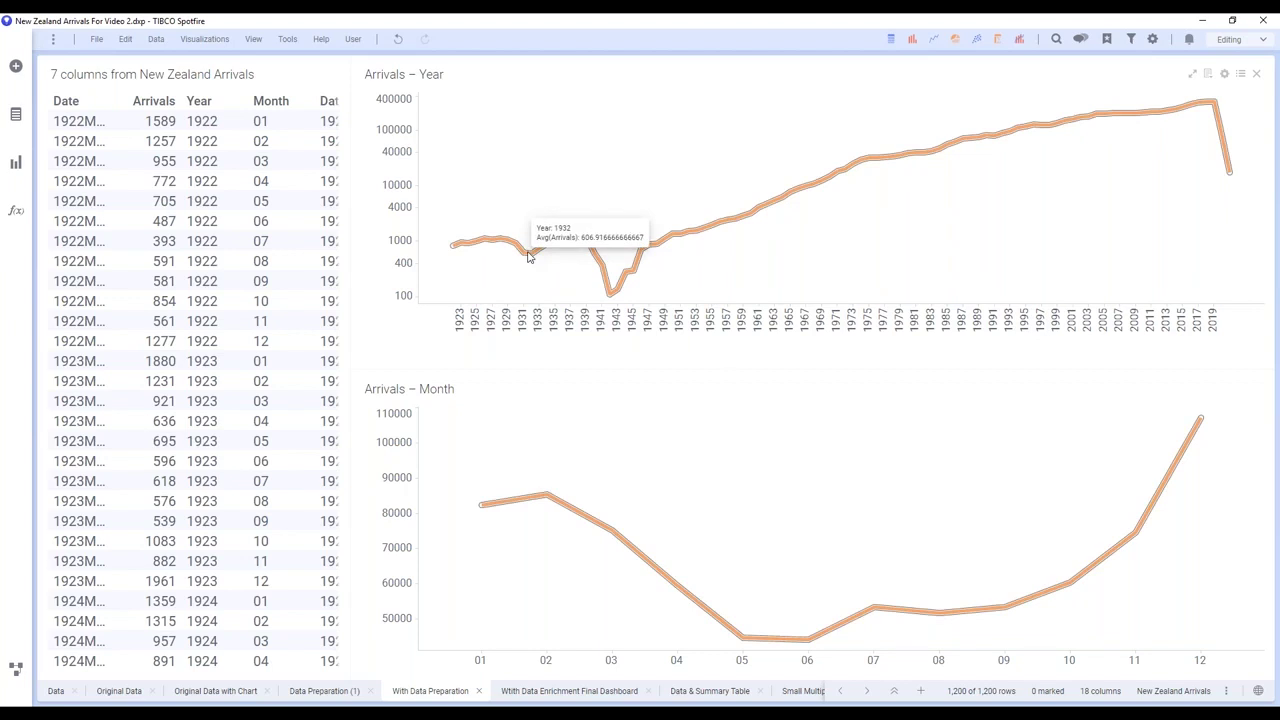
Inspect the 1942 point on the Arrivals – Year line chart and turn off the log scale on its value axis.
mouse_move(608, 300)
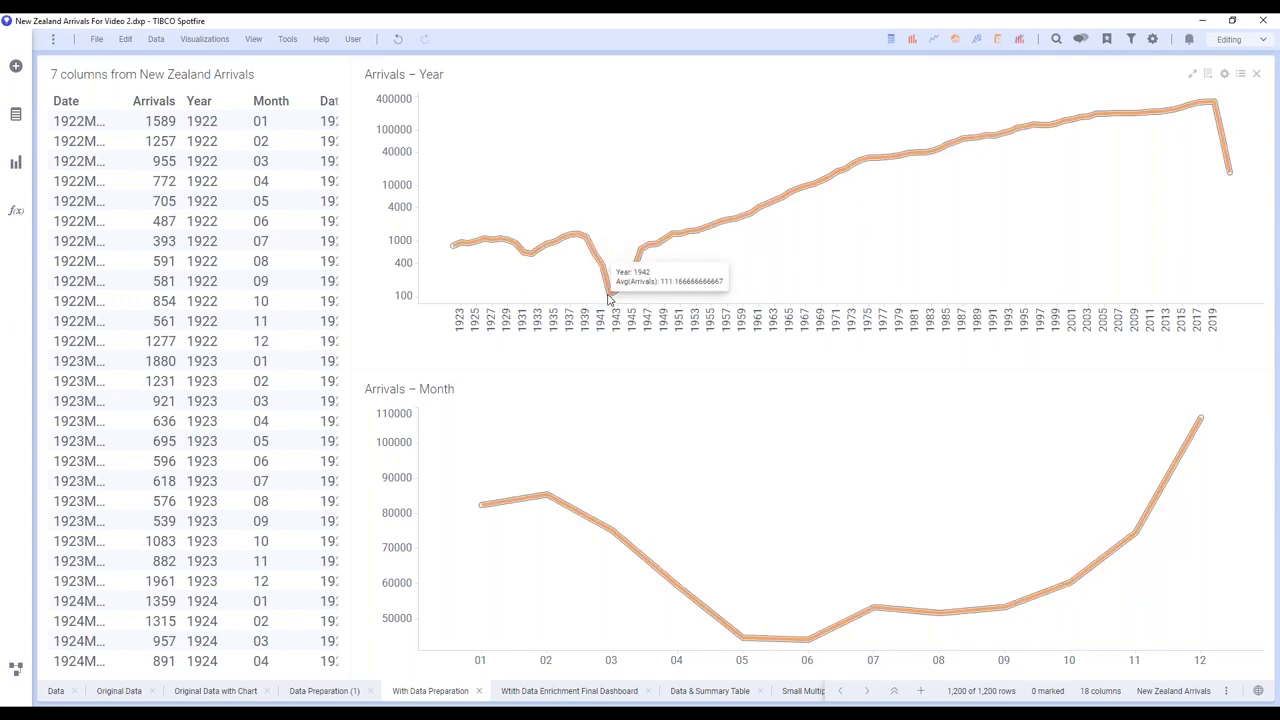
right_click(400, 200)
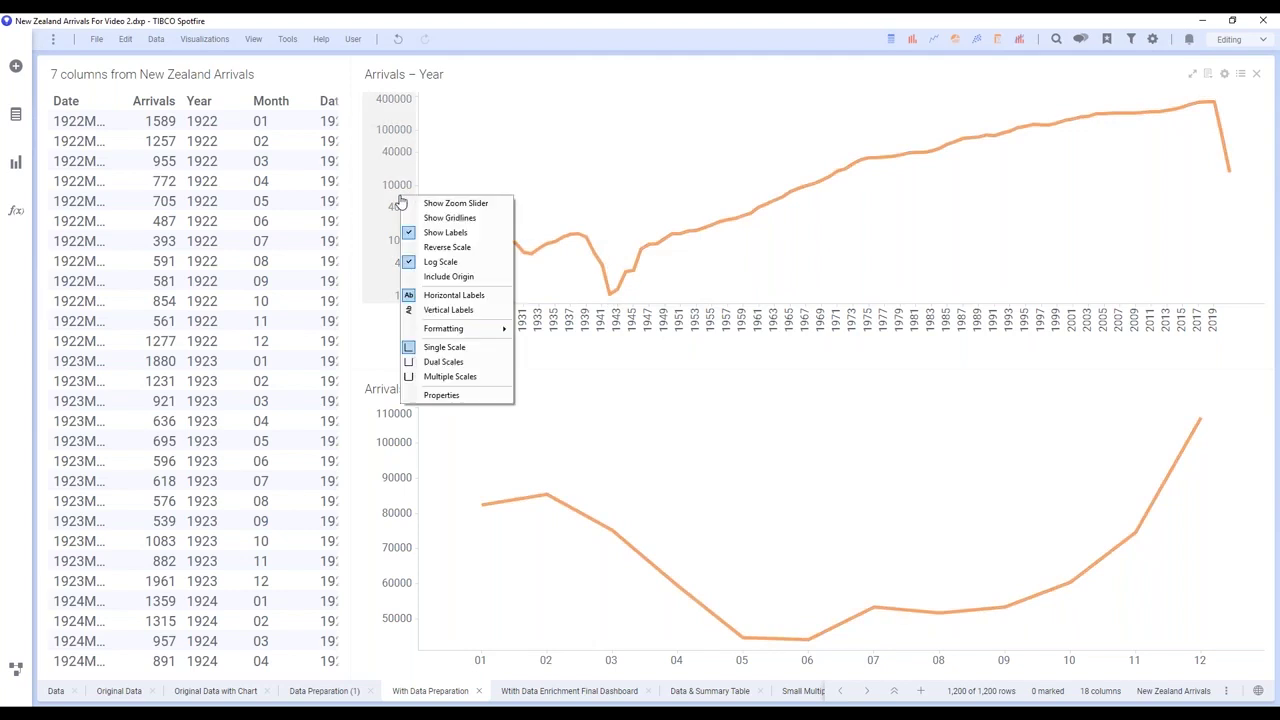
left_click(432, 262)
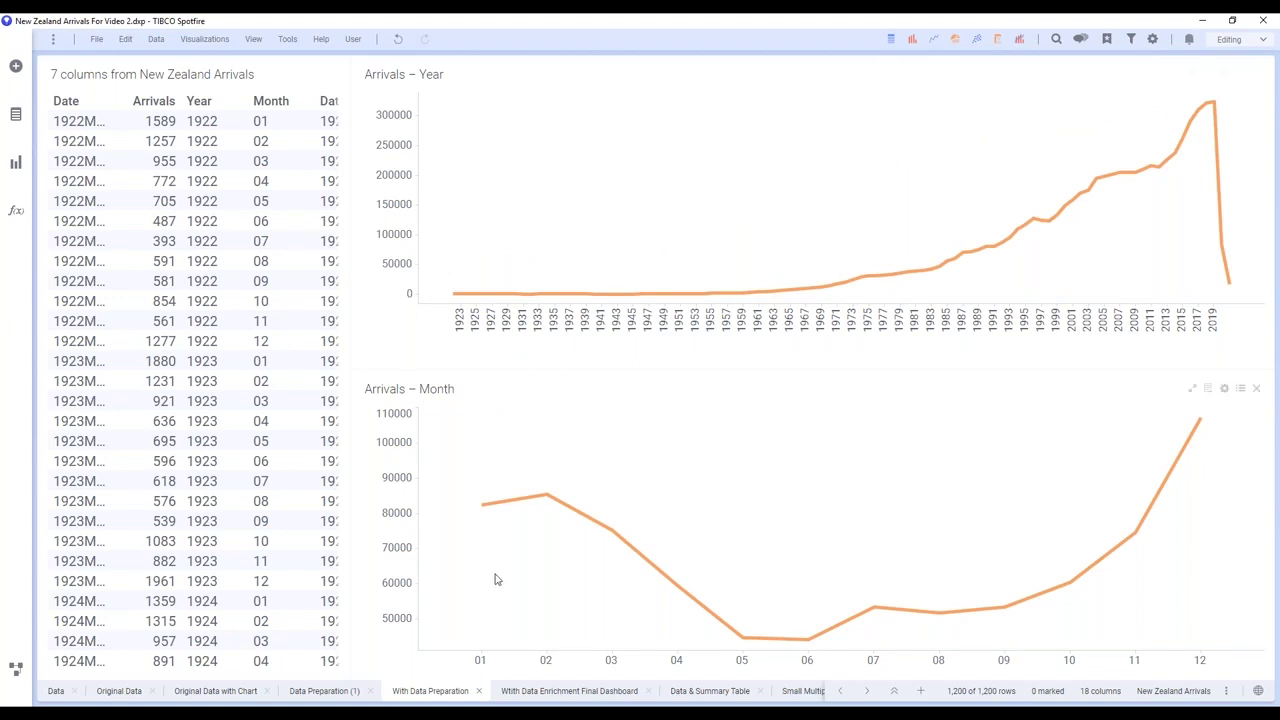
Open the Wtith Data Enrichment Final Dashboard page and maximize the % of Total (Arrivals) per Season chart.
left_click(531, 690)
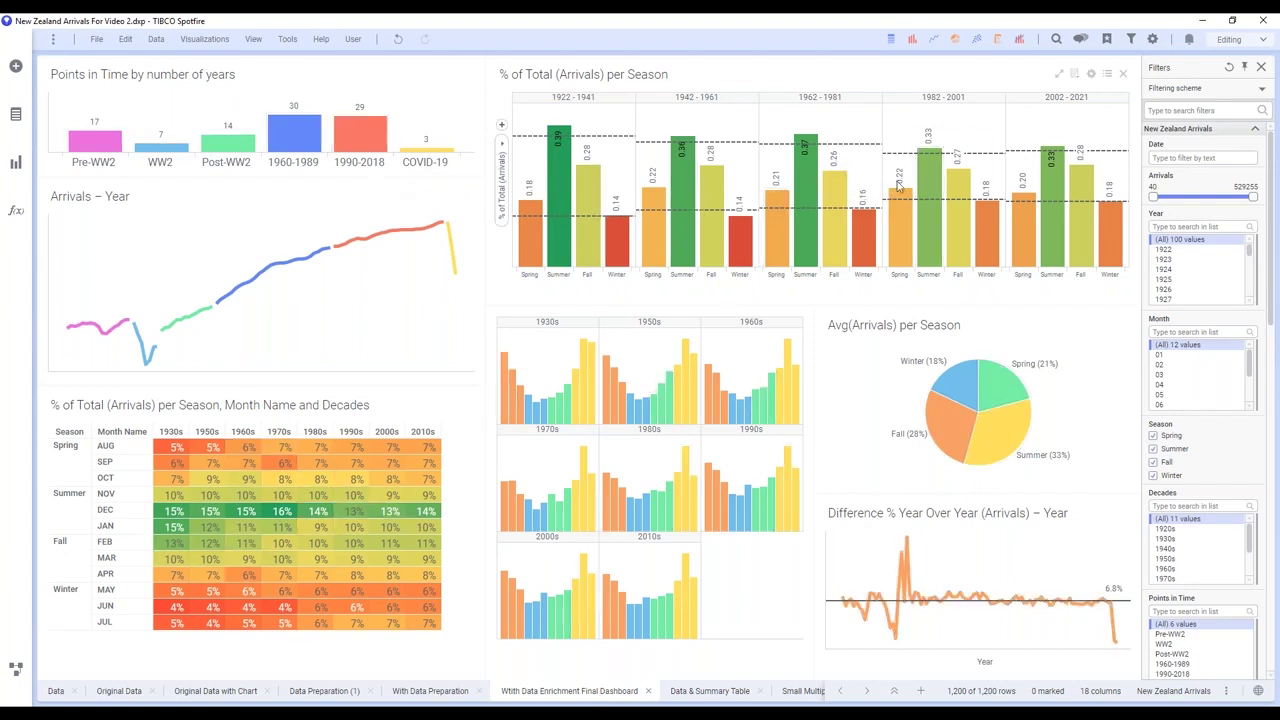
left_click(1059, 76)
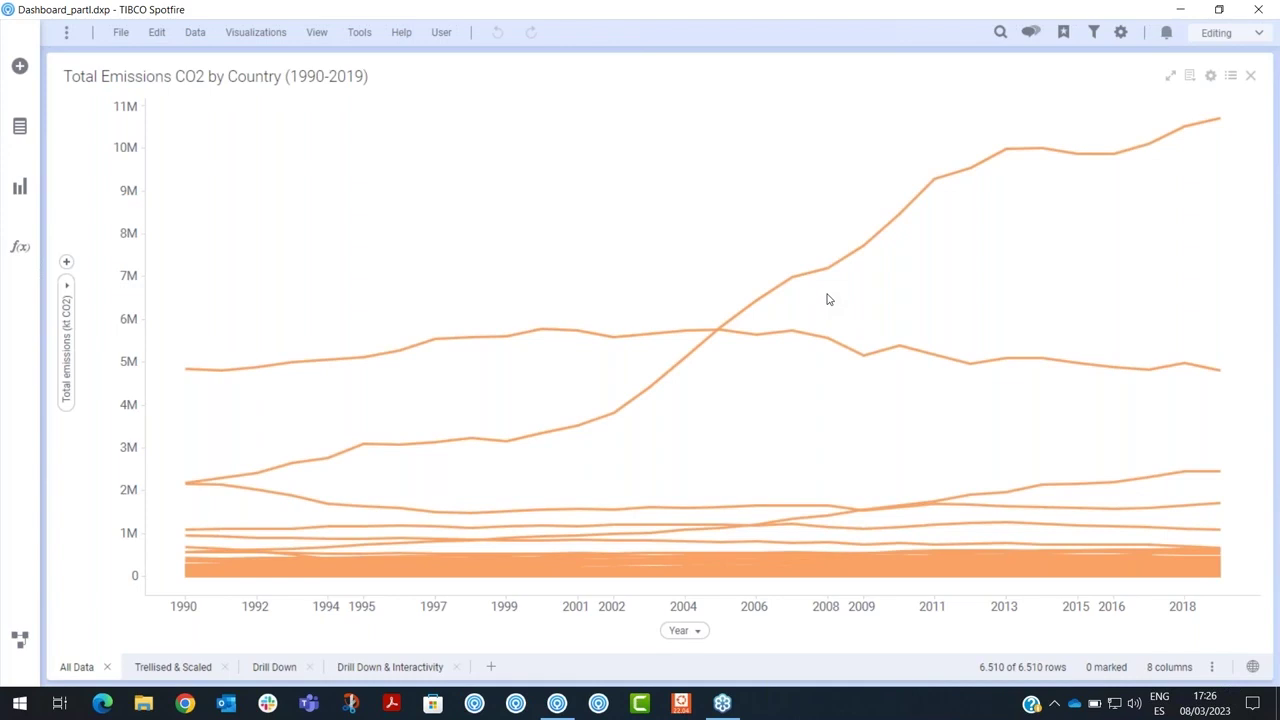
Inspect China's line, add a zoom slider to the emissions axis, zoom in on the lowest emitters, and restore the full range.
mouse_move(823, 274)
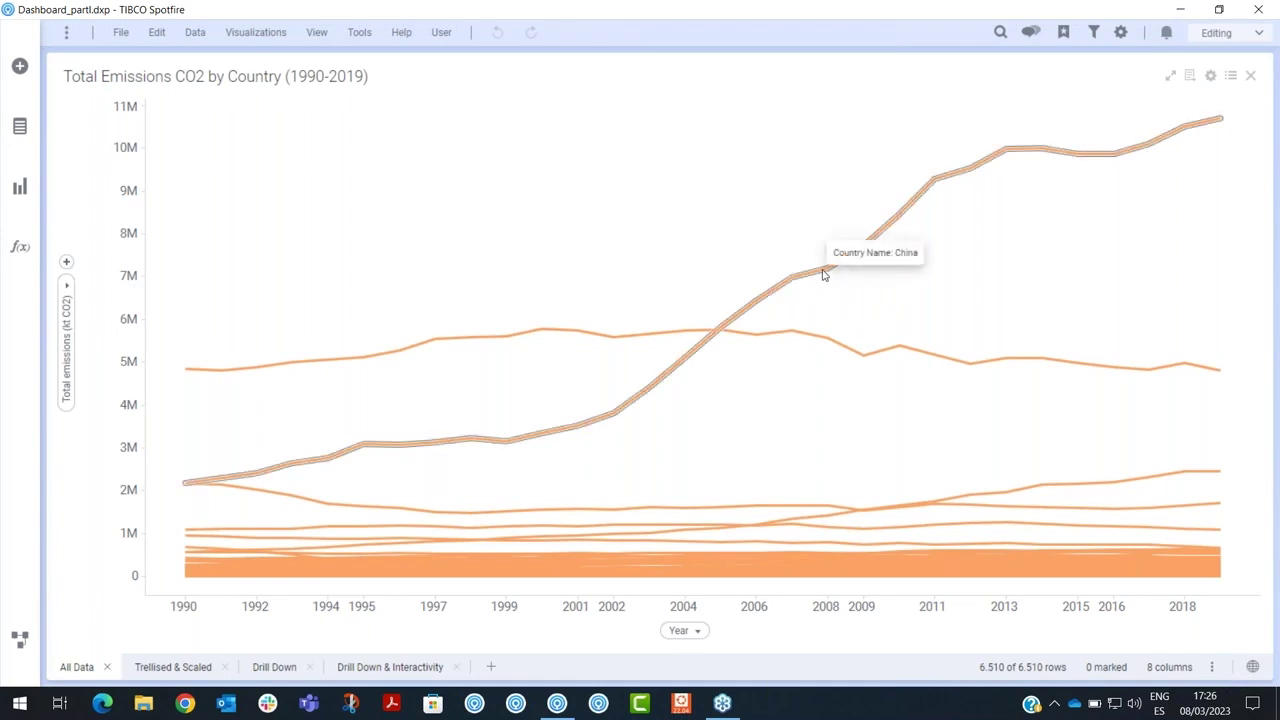
mouse_move(937, 359)
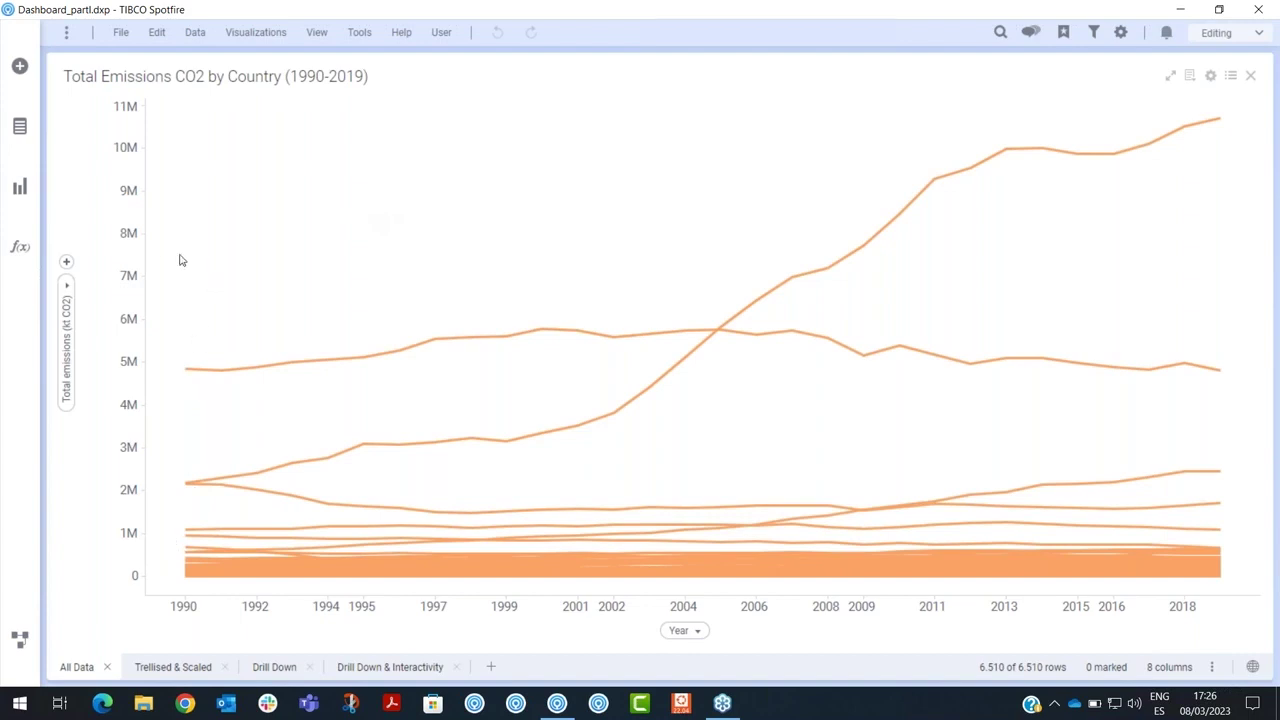
right_click(122, 230)
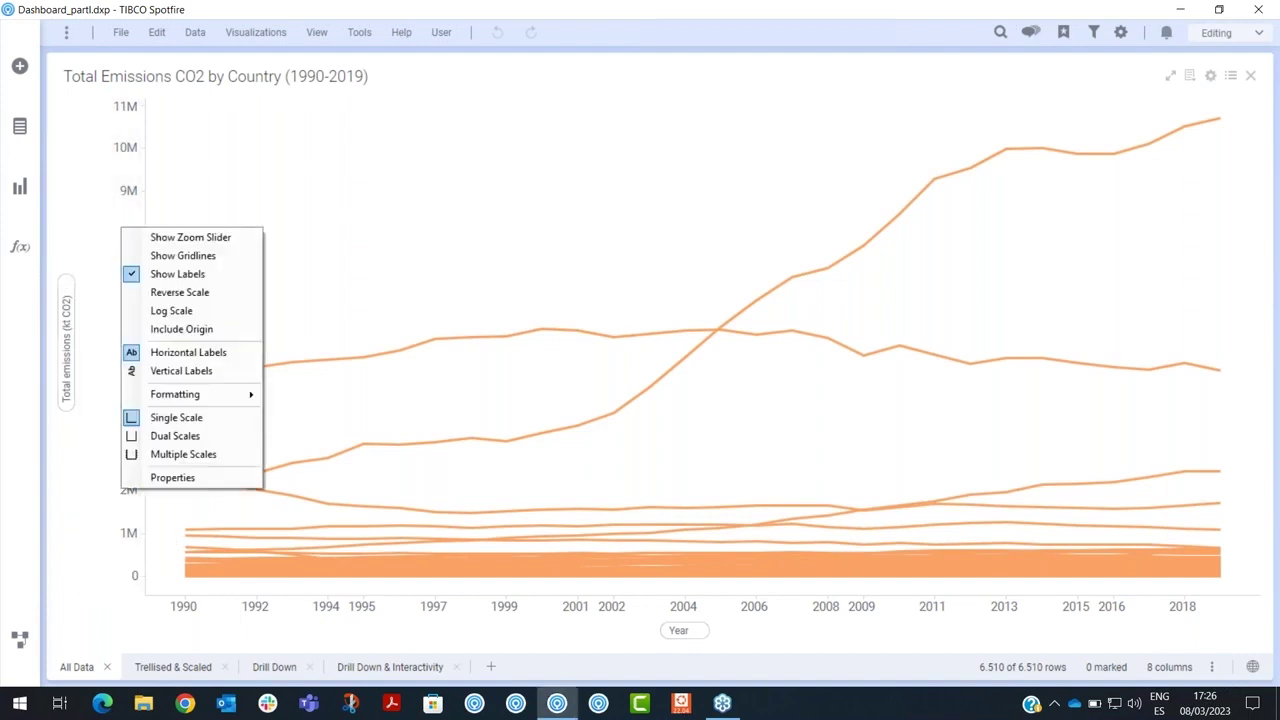
left_click(172, 237)
left_click_drag(84, 108, 98, 569)
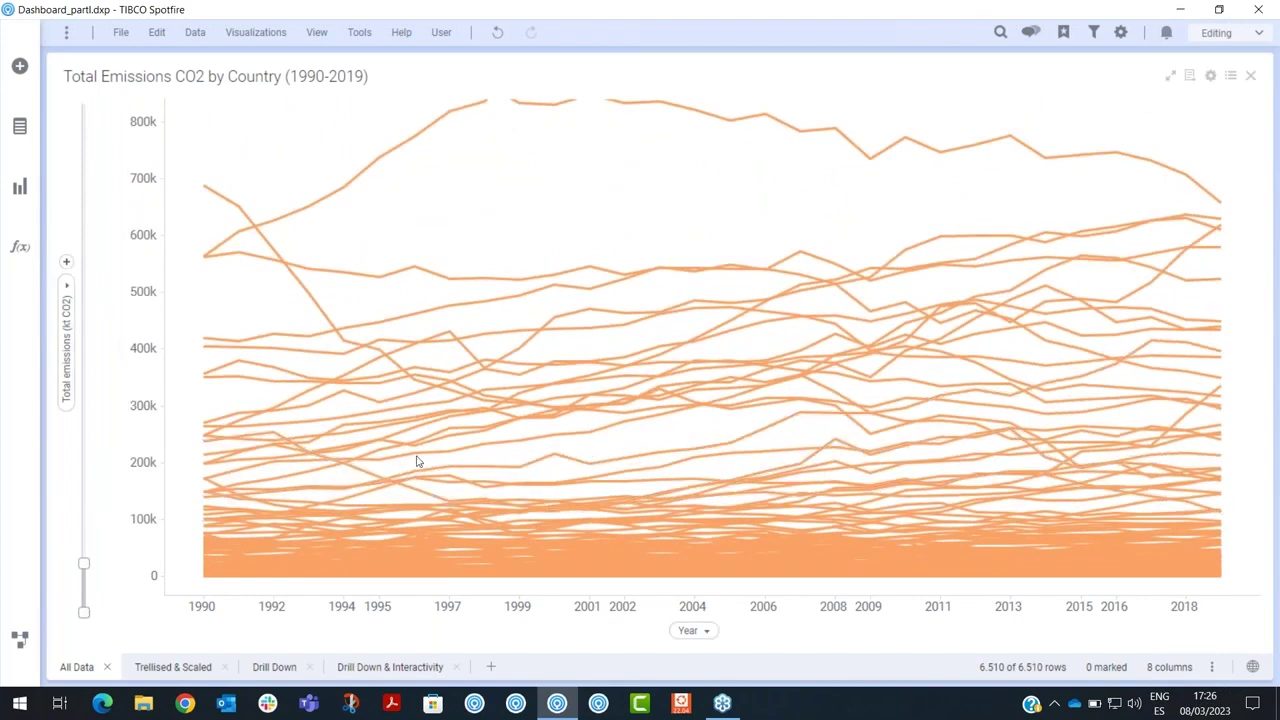
left_click_drag(84, 560, 85, 102)
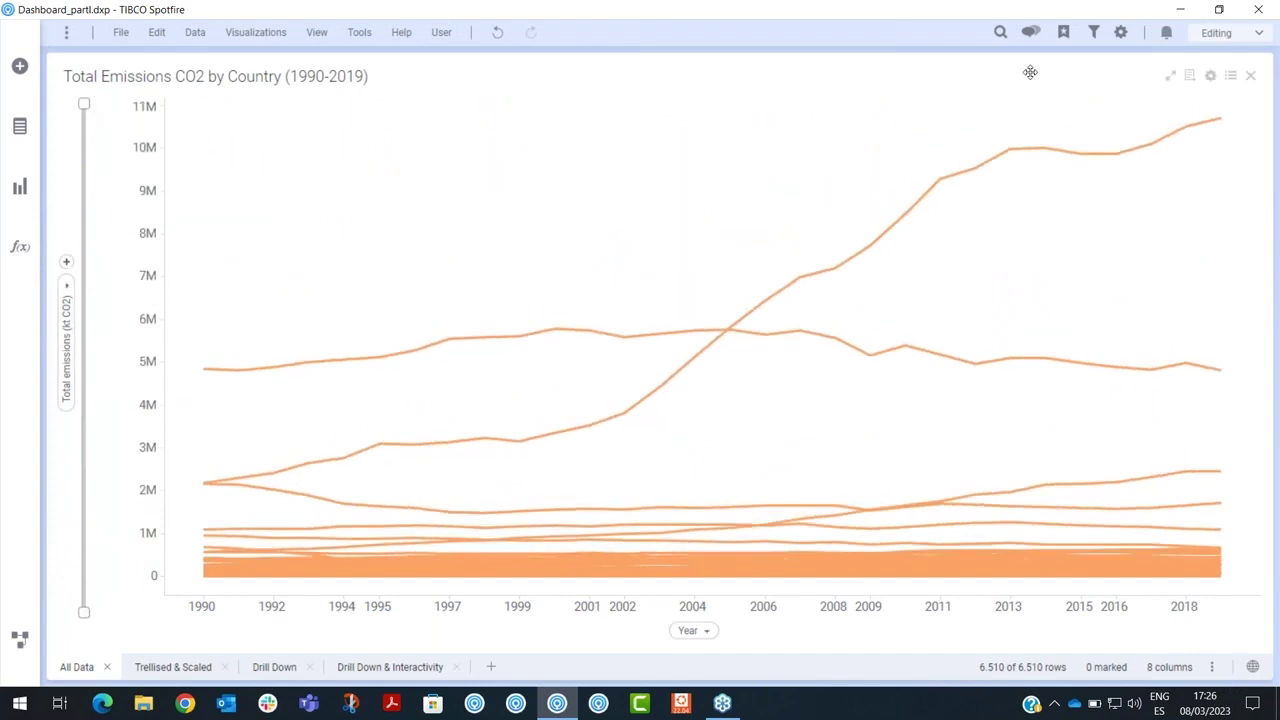
Show the filters, limit Country Name to Afghanistan, Albania and Andorra in turn, and reset all filters.
left_click(1095, 35)
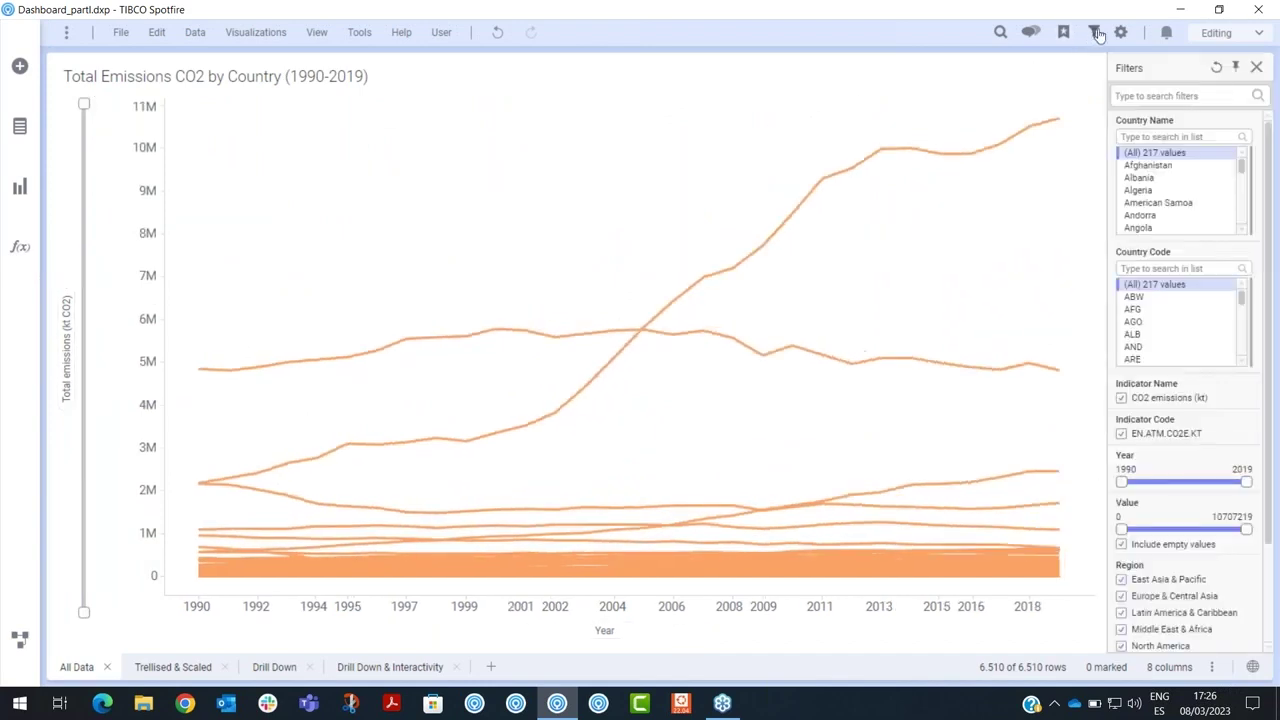
left_click(1148, 165)
left_click(1142, 179)
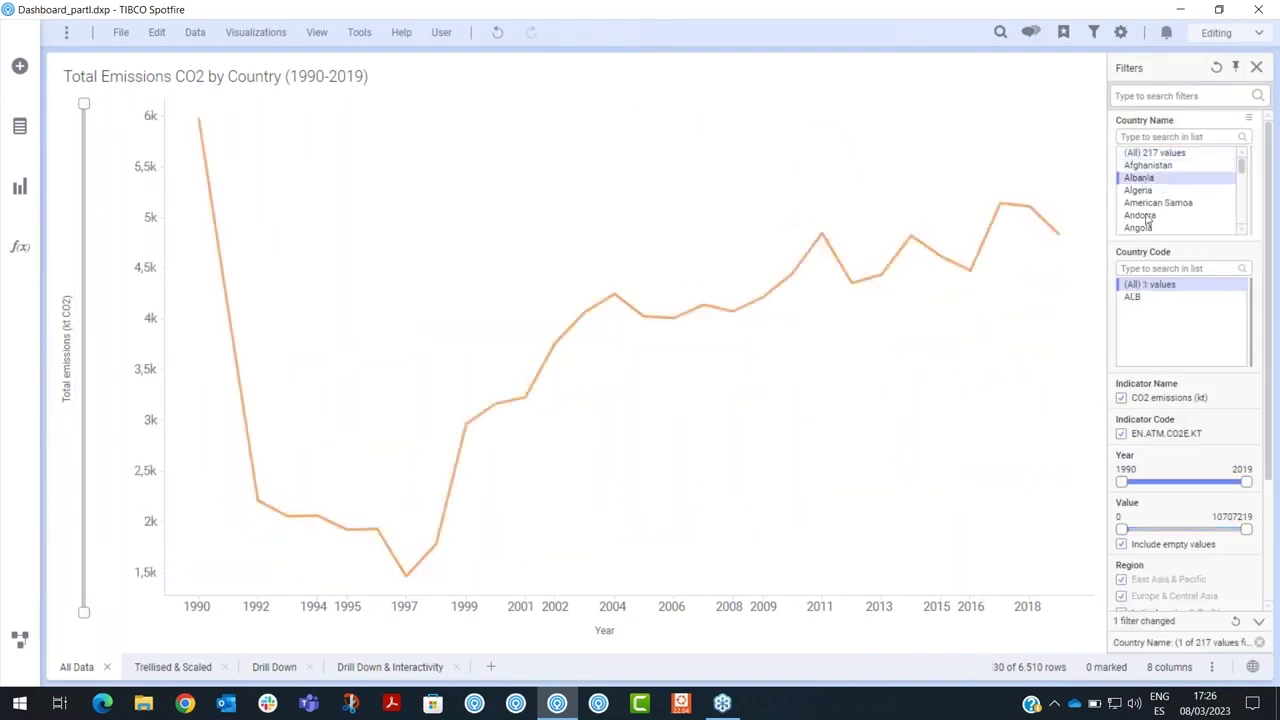
left_click(1139, 215)
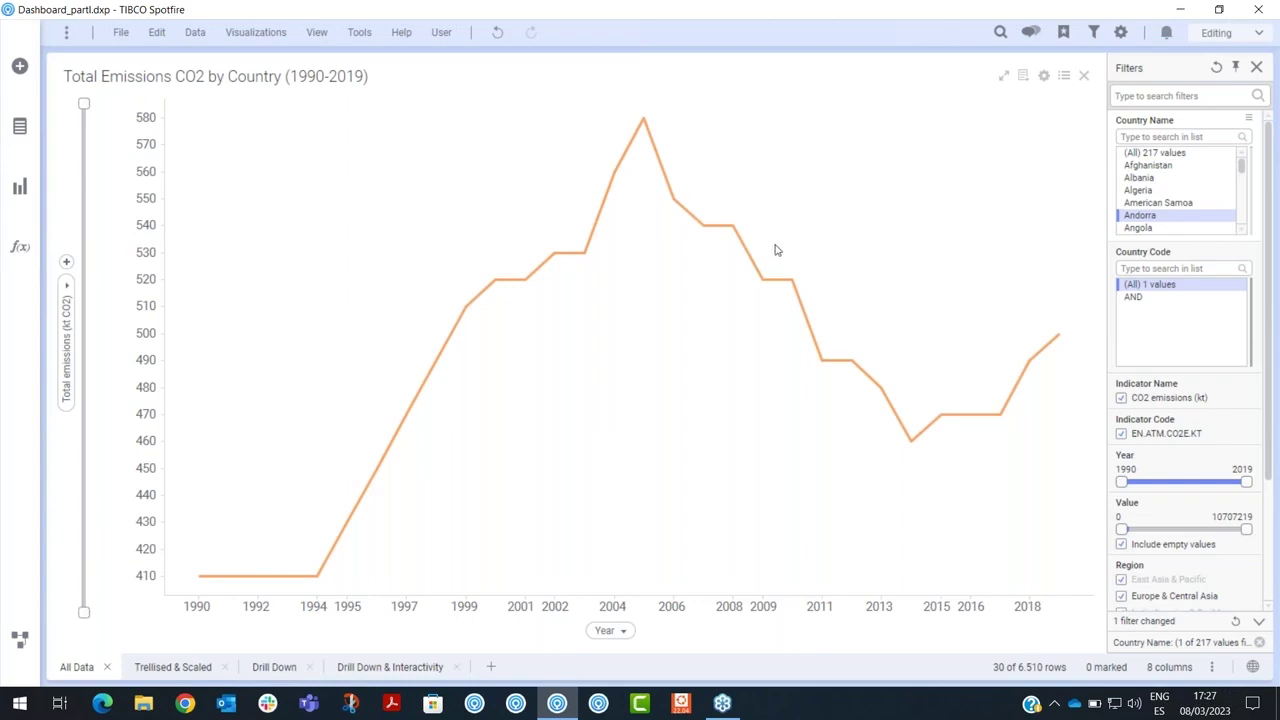
left_click(1216, 68)
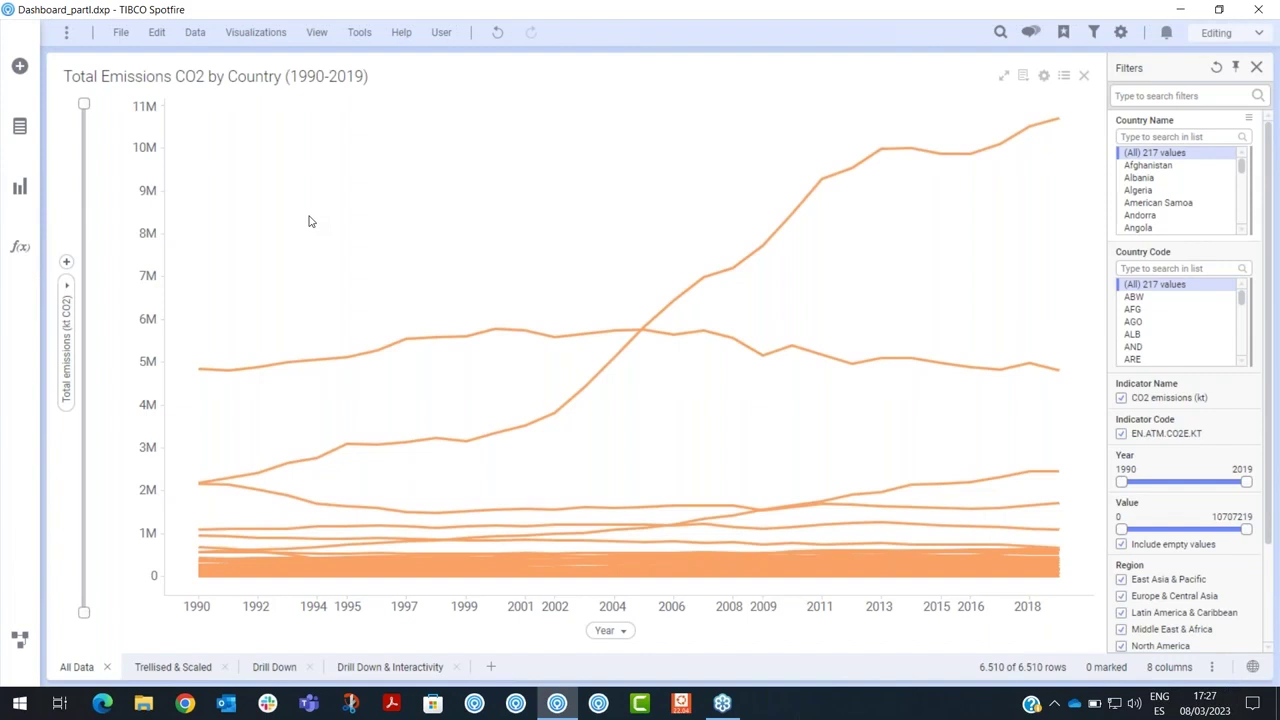
Review the Trellised & Scaled page, and on Drill Down mark East Asia & Pacific, Europe & Central Asia, and Latin America & Caribbean in turn.
left_click(166, 668)
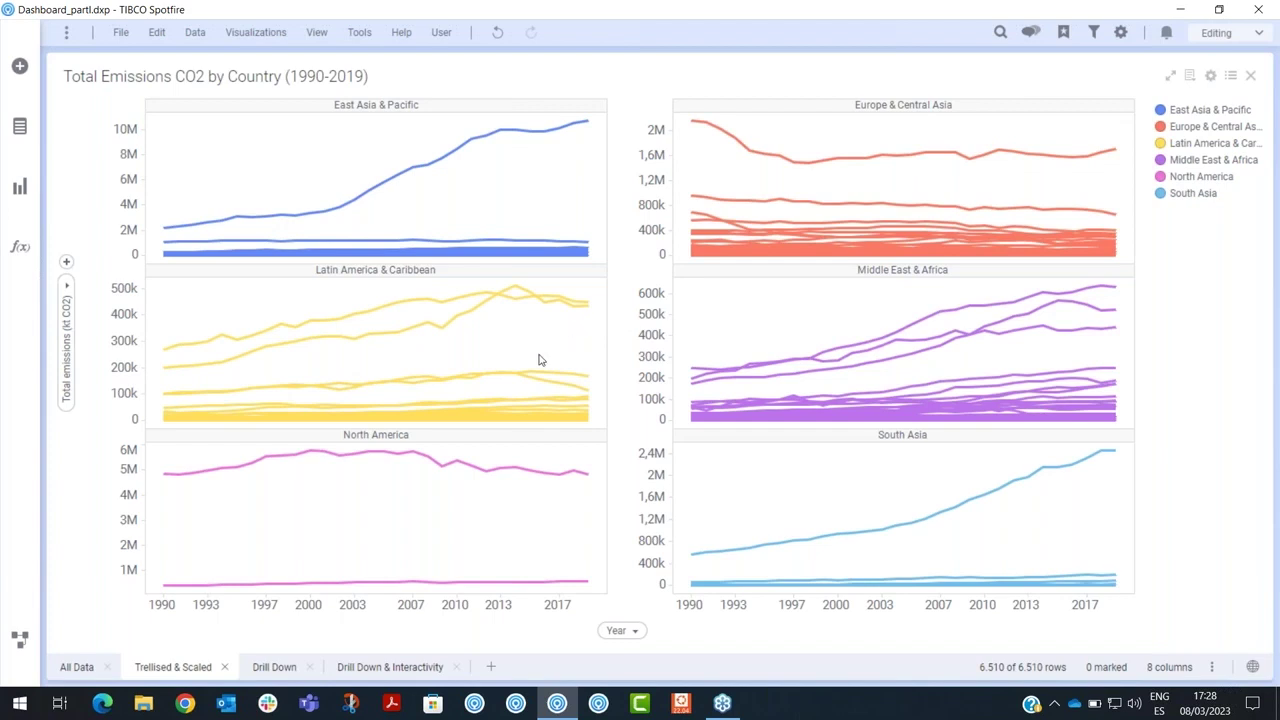
left_click(262, 666)
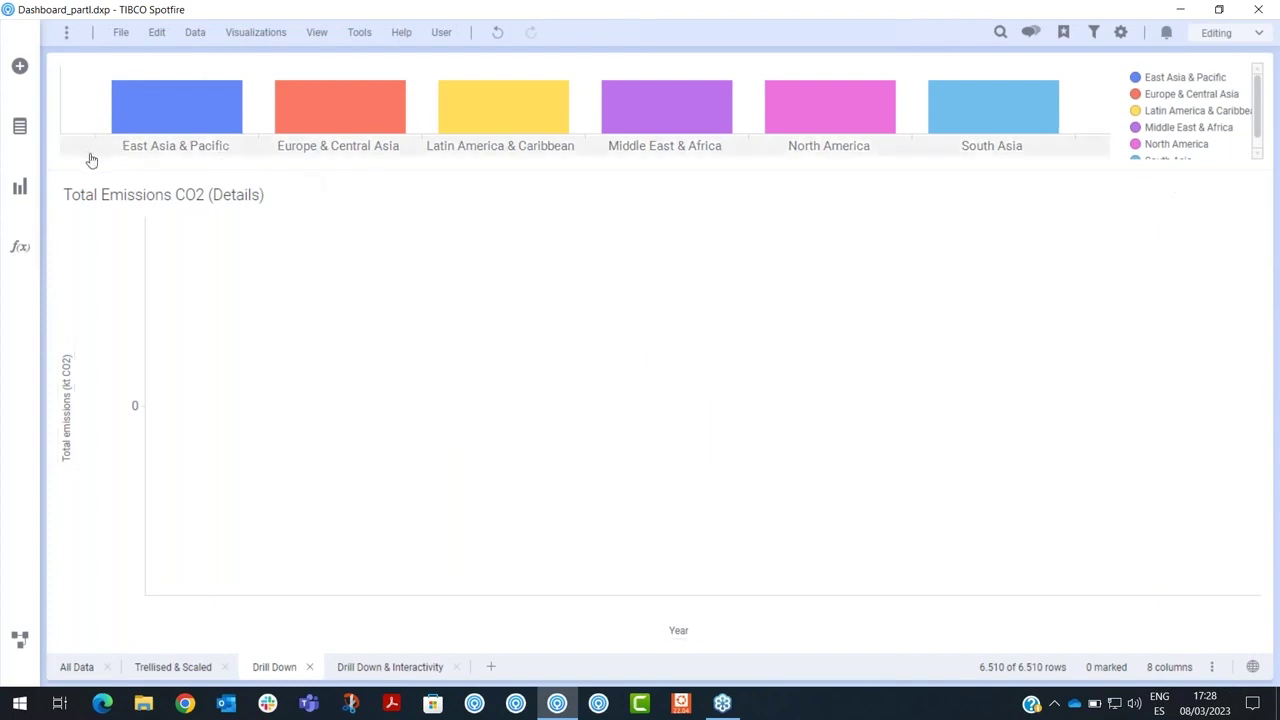
mouse_move(212, 102)
left_click(170, 103)
left_click(320, 110)
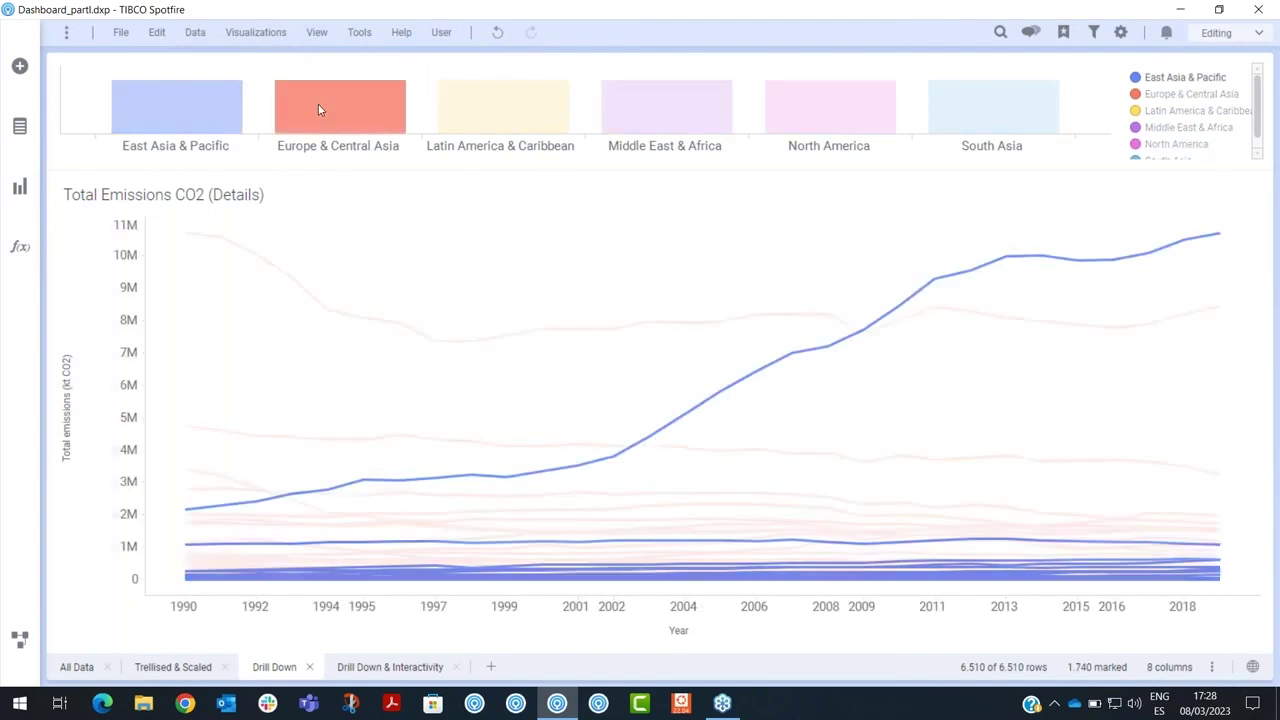
left_click(491, 107)
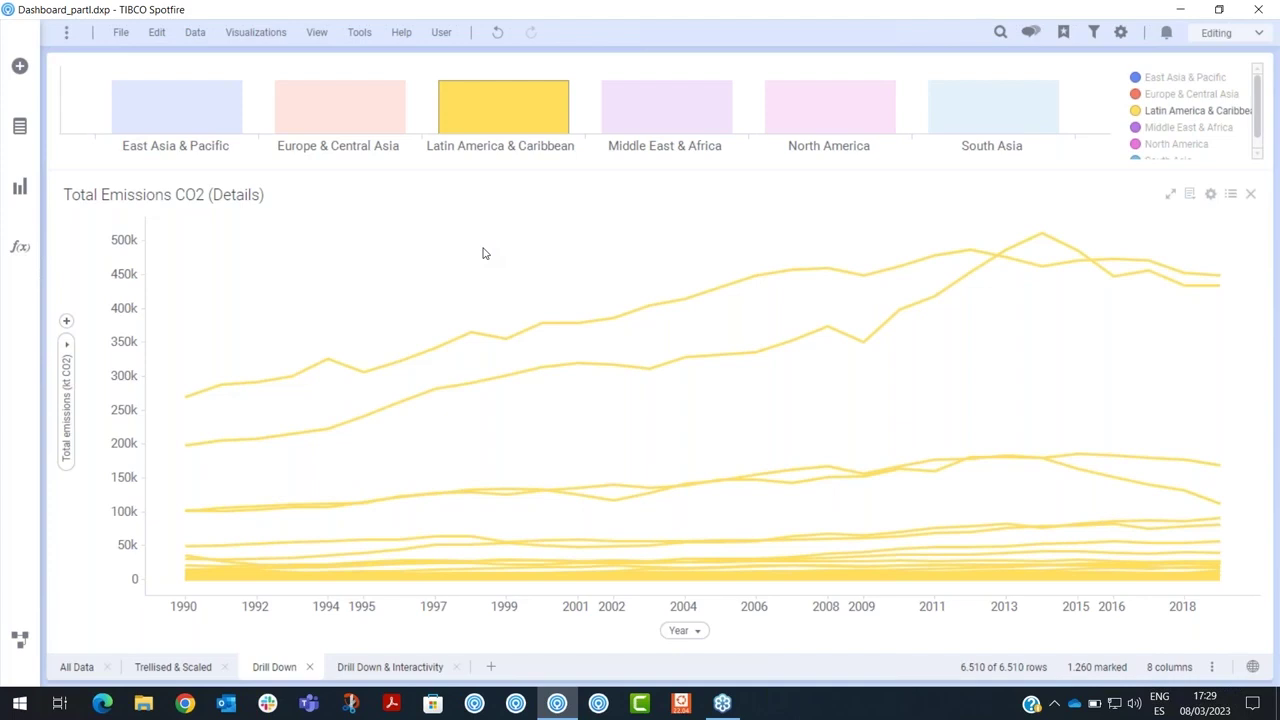
On the Drill Down & Interactivity page, mark Haiti's line in the year-over-year difference chart and filter to the marked rows.
left_click(376, 669)
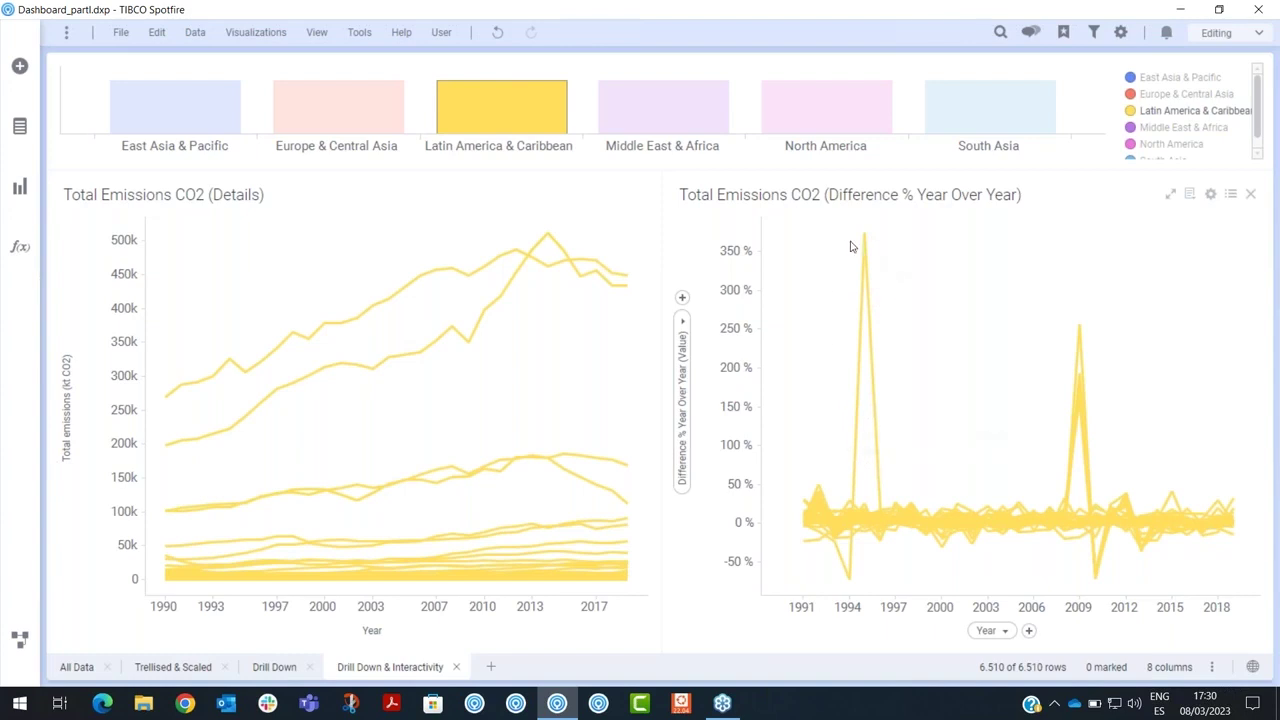
mouse_move(866, 262)
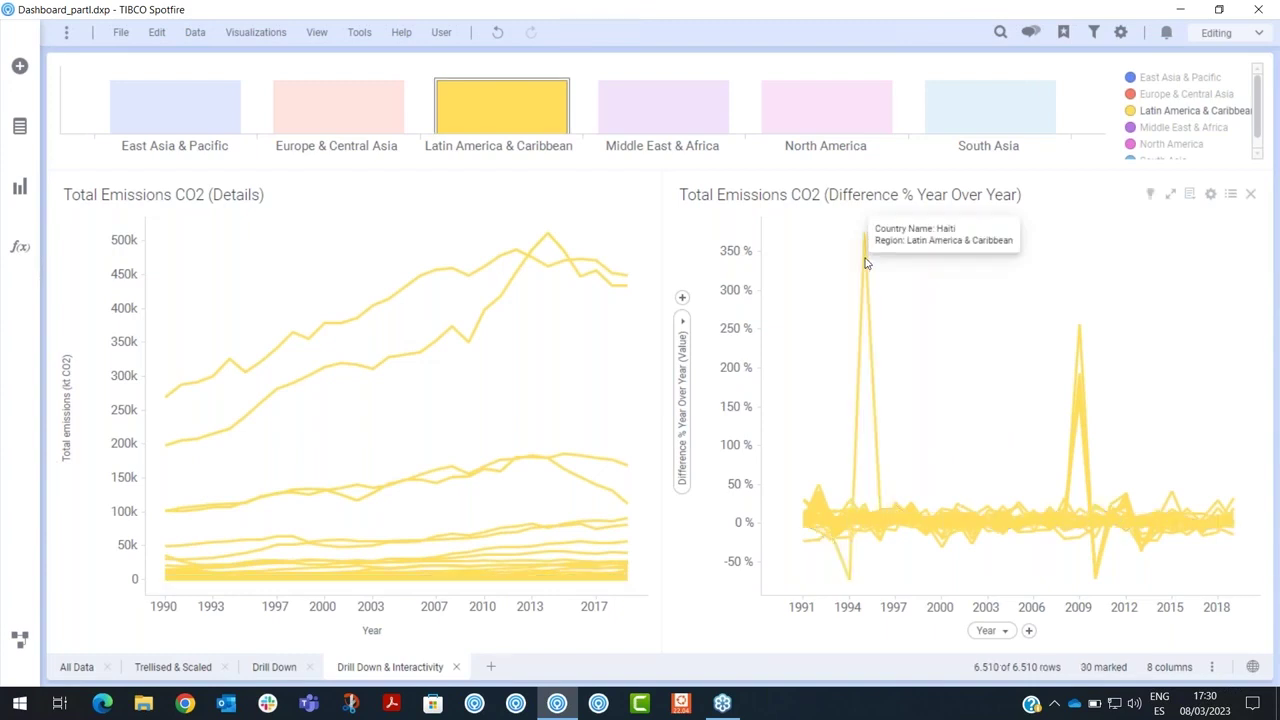
left_click(866, 262)
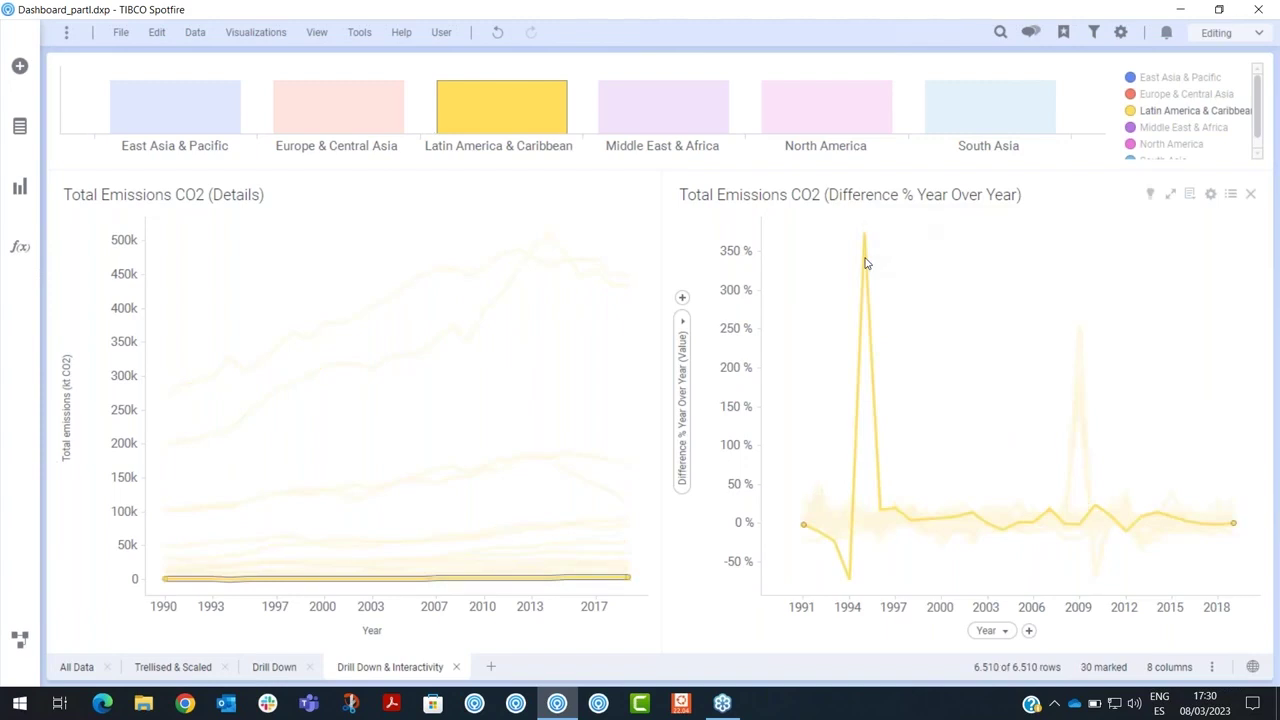
right_click(866, 262)
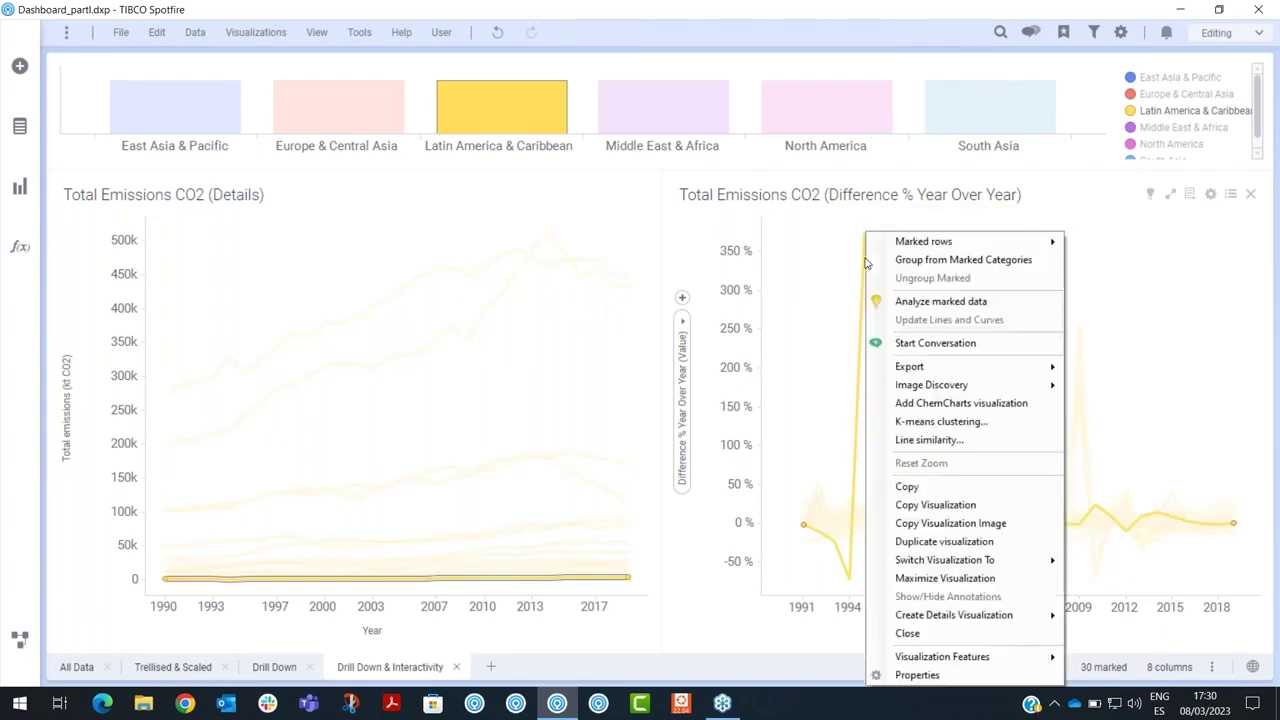
mouse_move(920, 246)
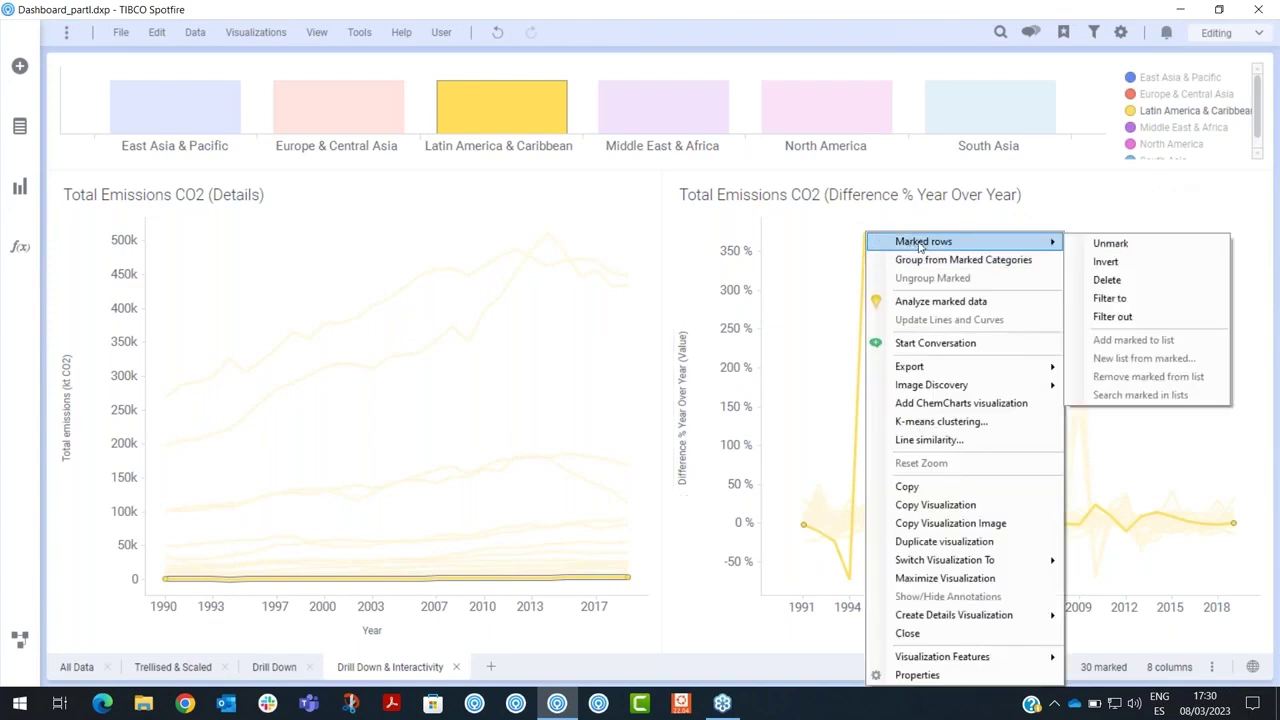
left_click(1115, 298)
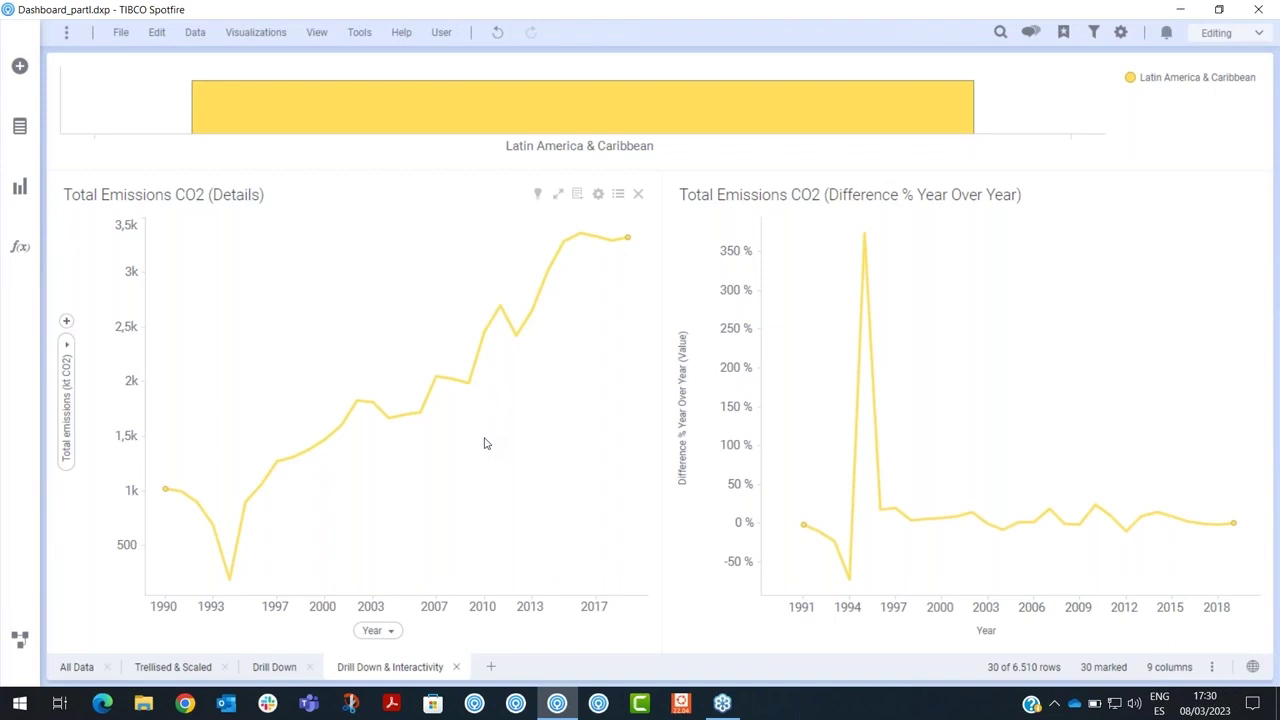
Show the filters, reset them all, and clear the Haiti marking in the year-over-year difference chart.
left_click(1095, 33)
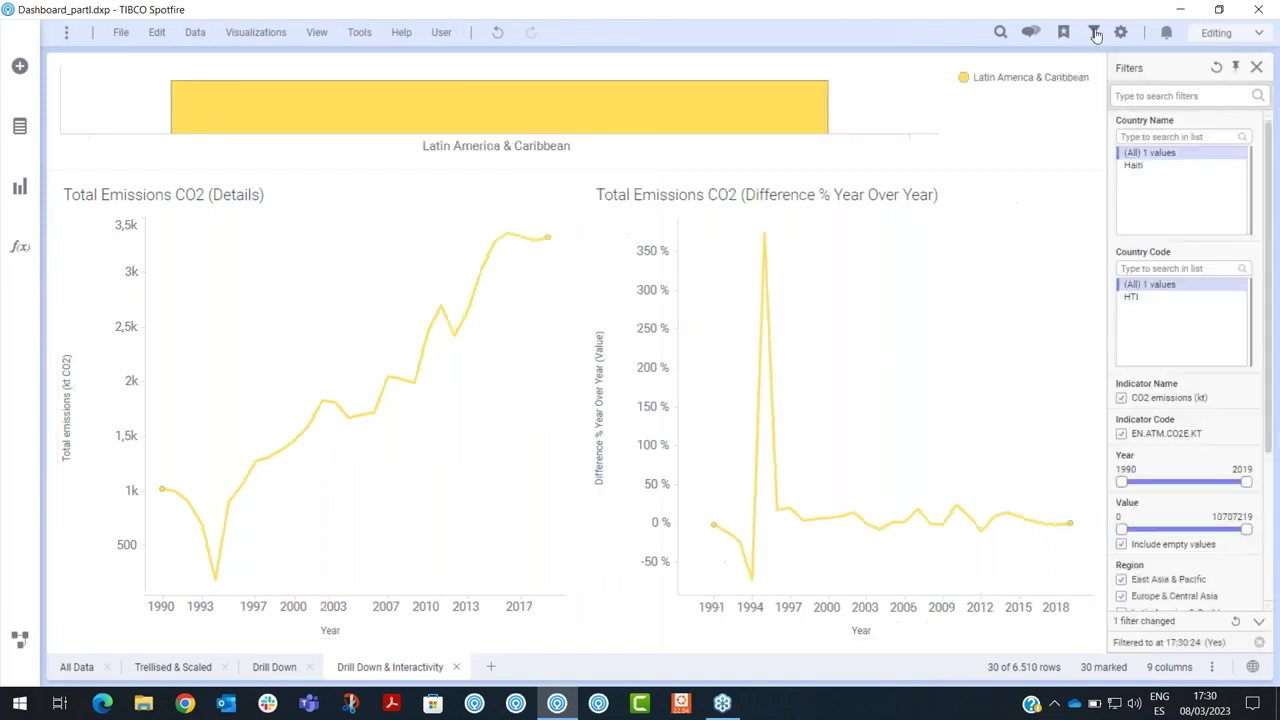
left_click(1218, 68)
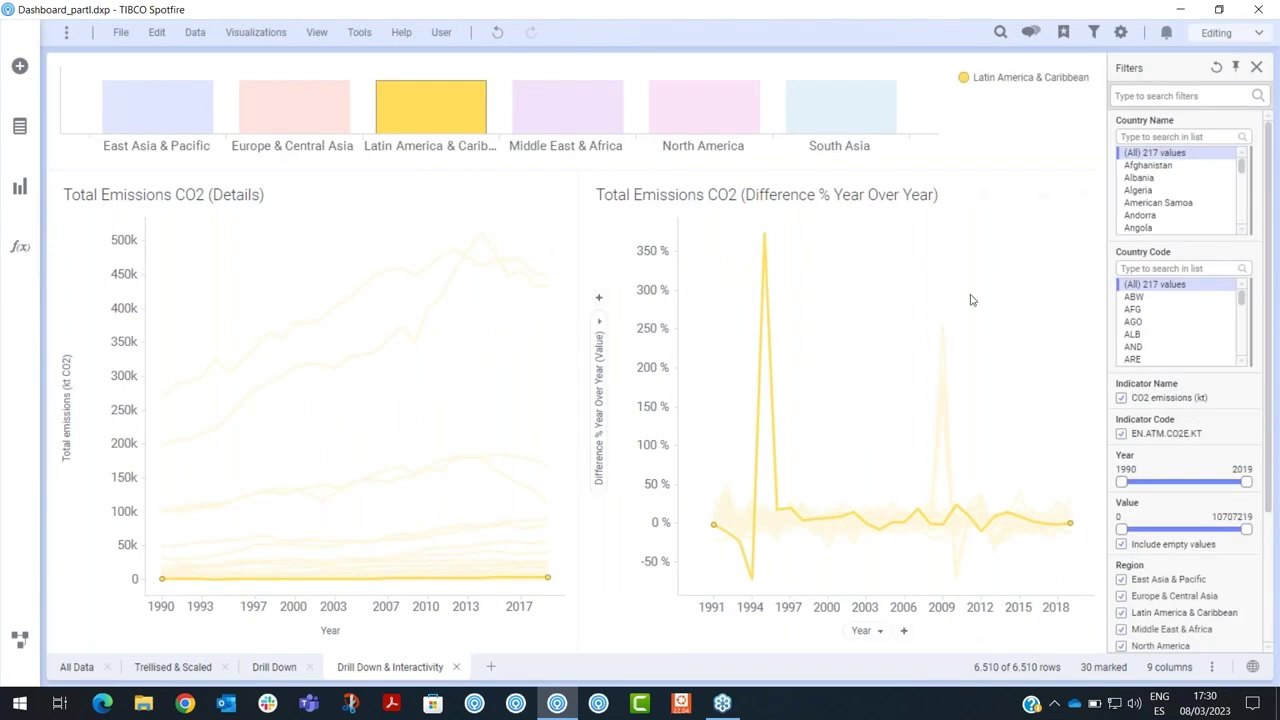
left_click(880, 310)
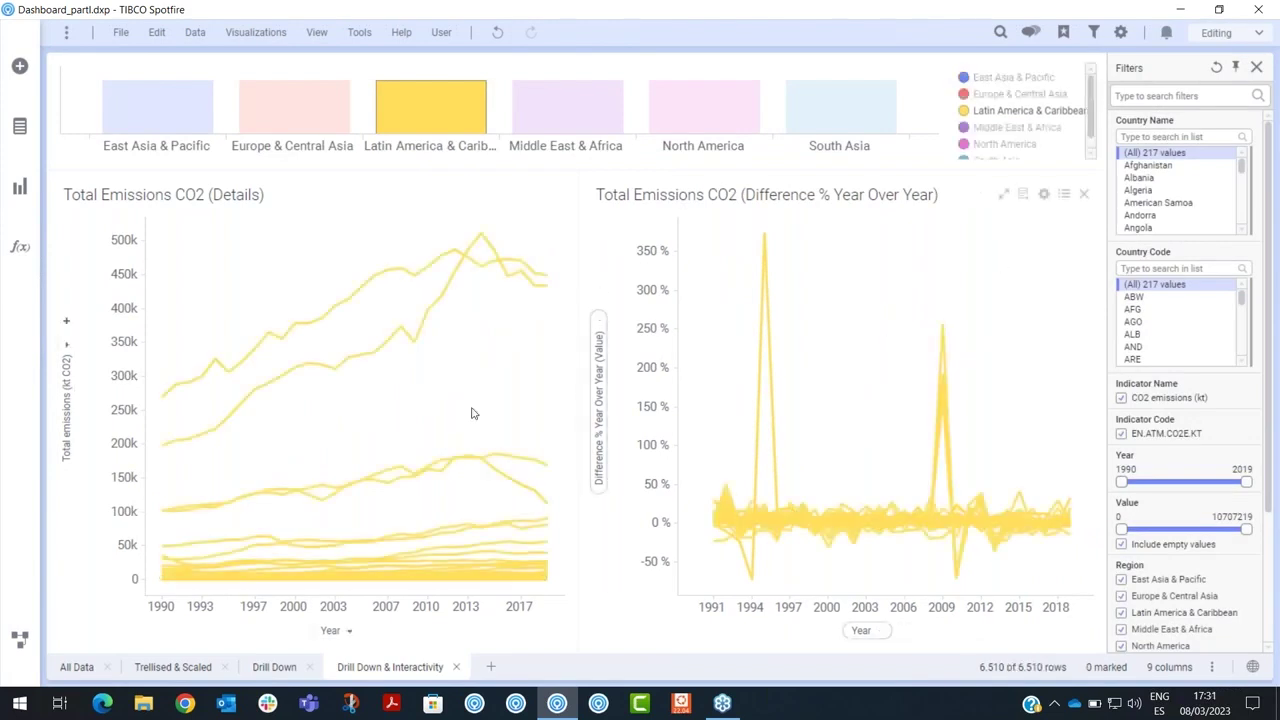
Add a new page with a line chart and set its category axis to Year.
left_click(492, 668)
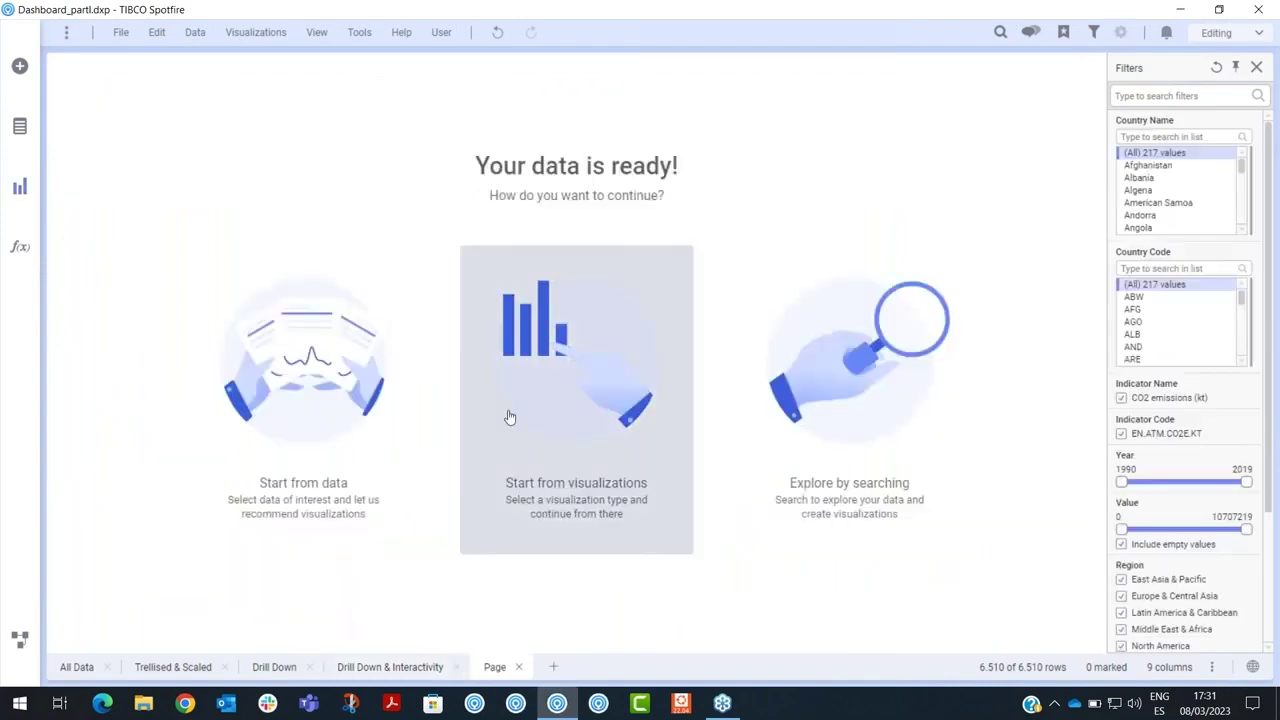
left_click(545, 358)
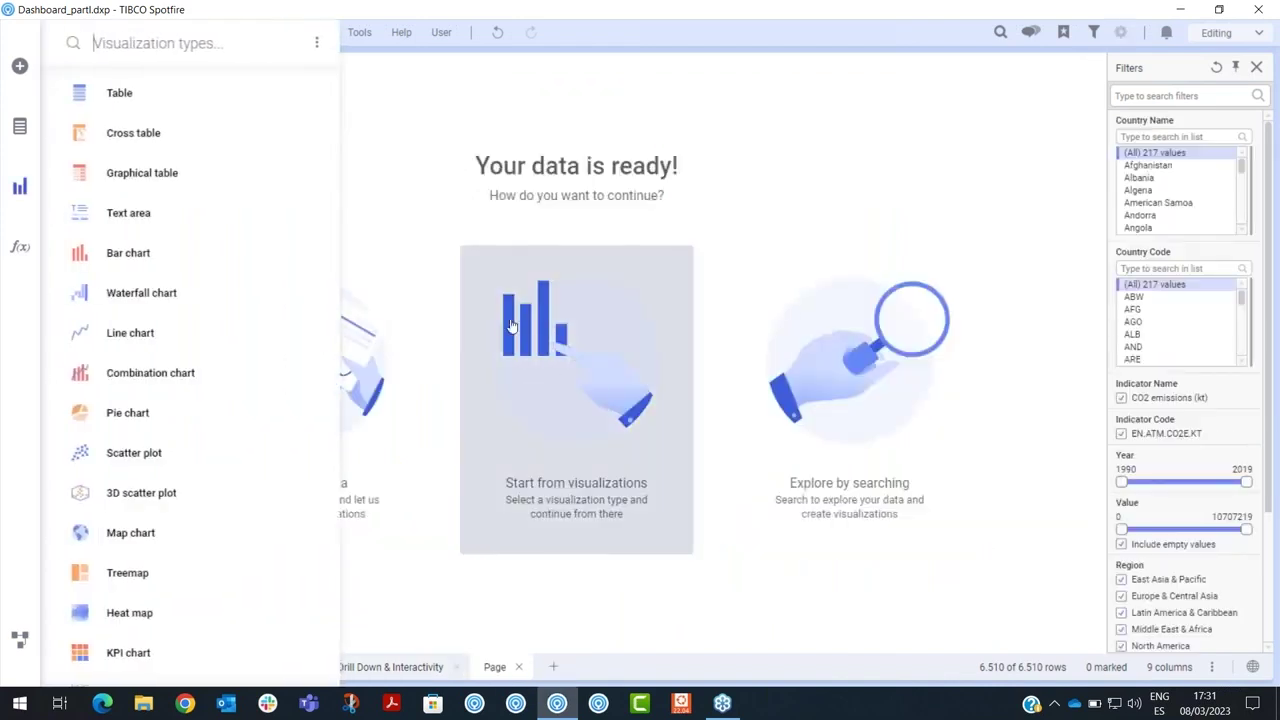
left_click(143, 333)
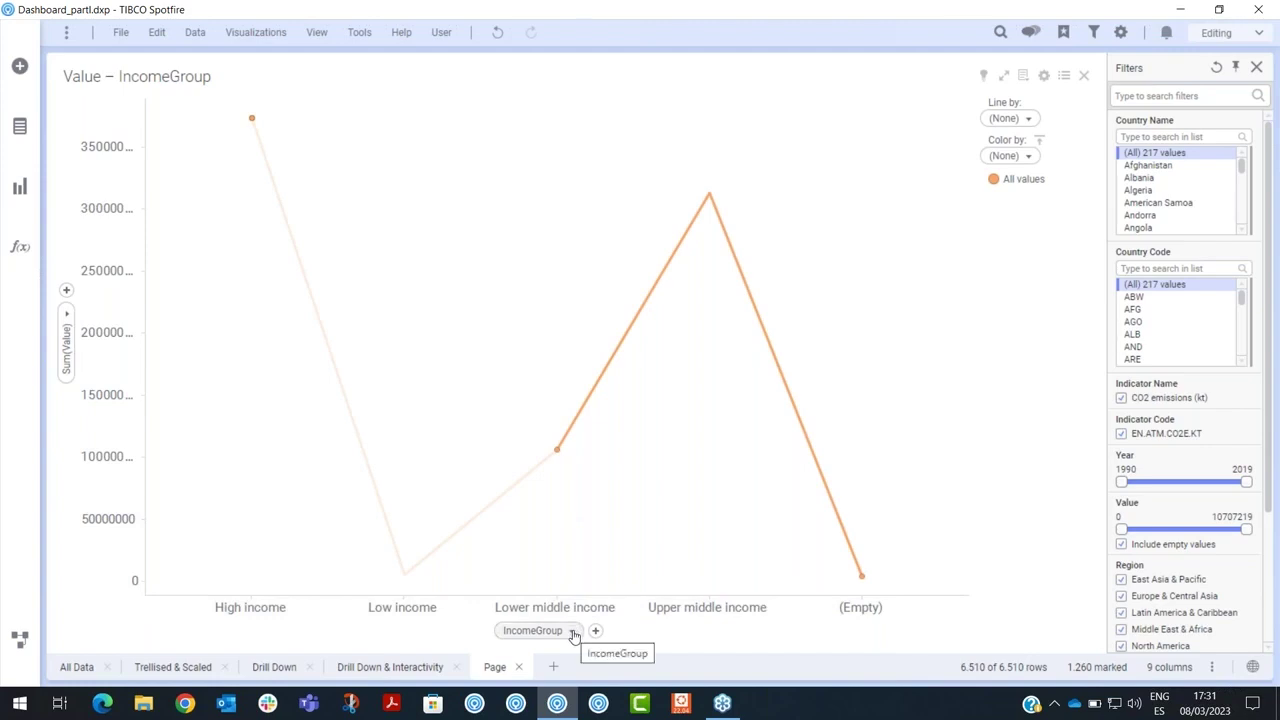
left_click(573, 636)
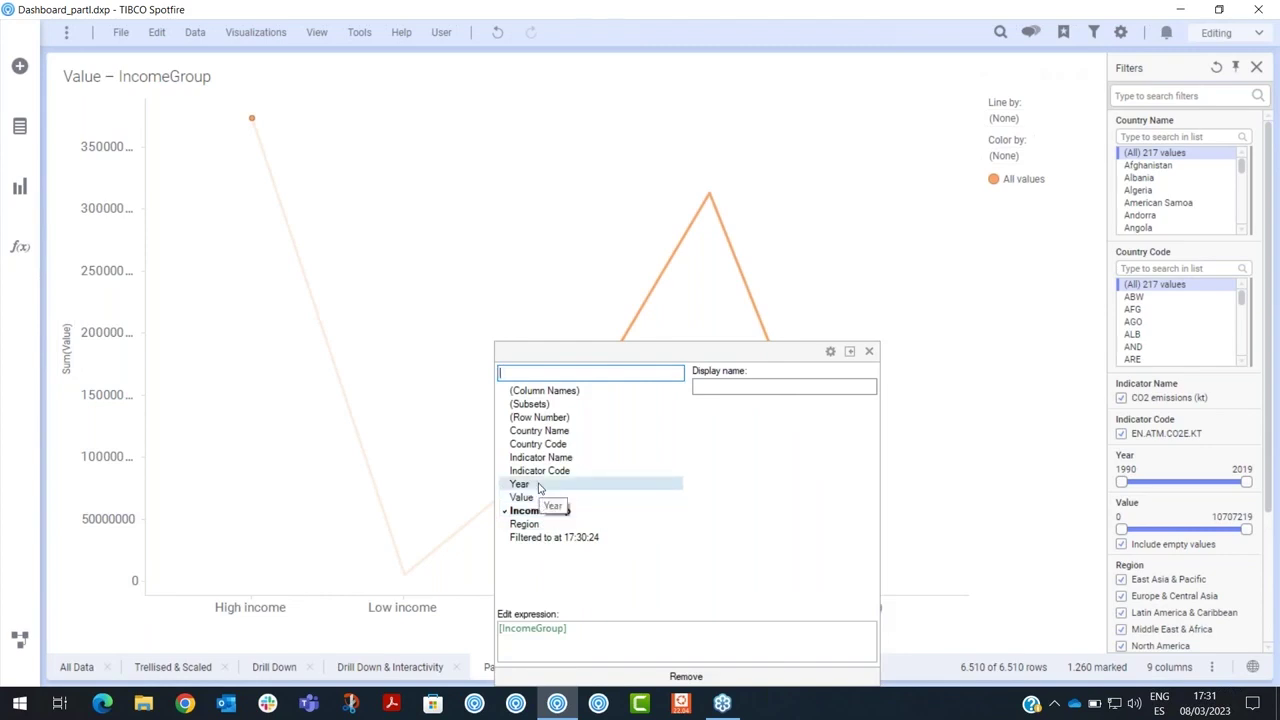
left_click(538, 487)
left_click(170, 224)
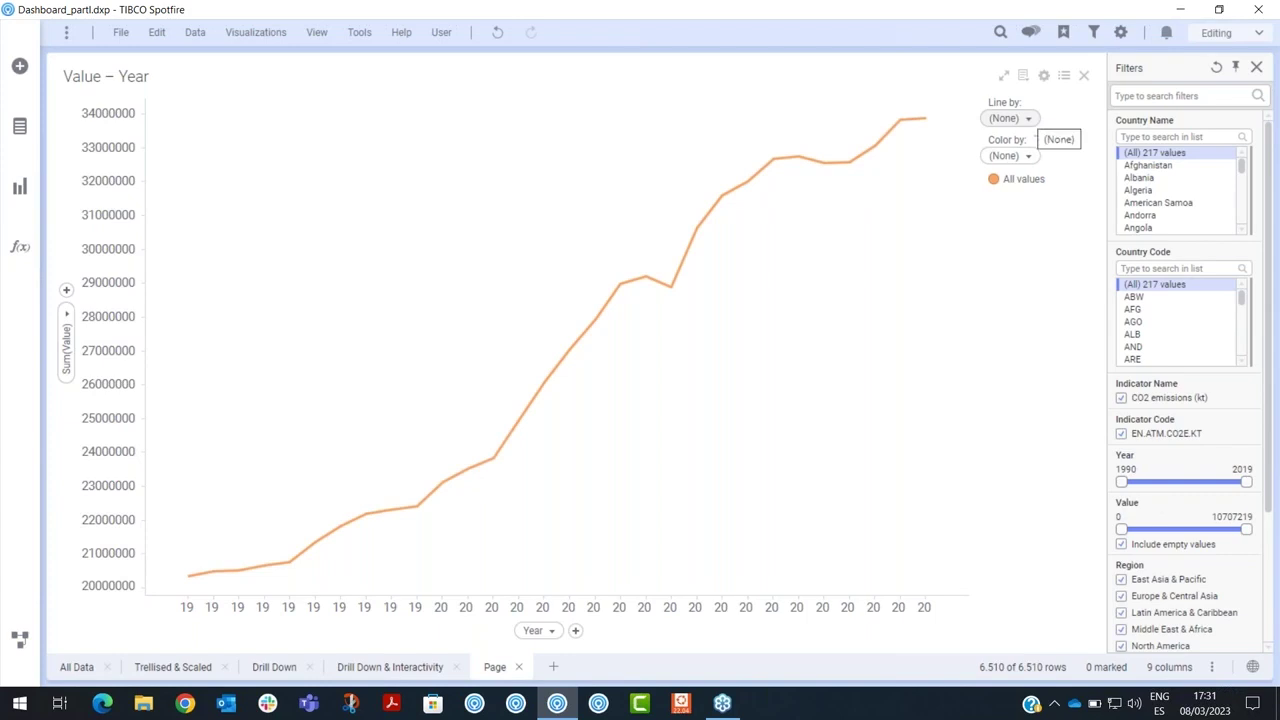
Split the Value – Year line chart into one line per Country Name.
left_click(1018, 155)
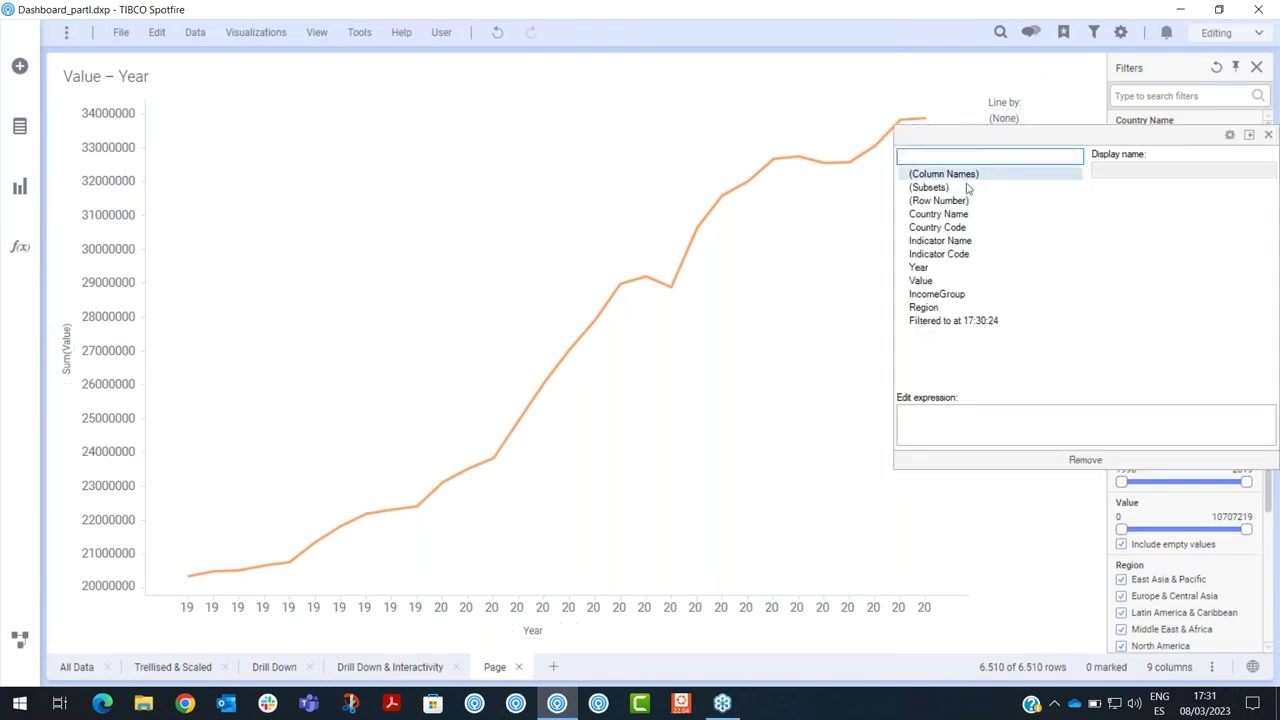
left_click(966, 216)
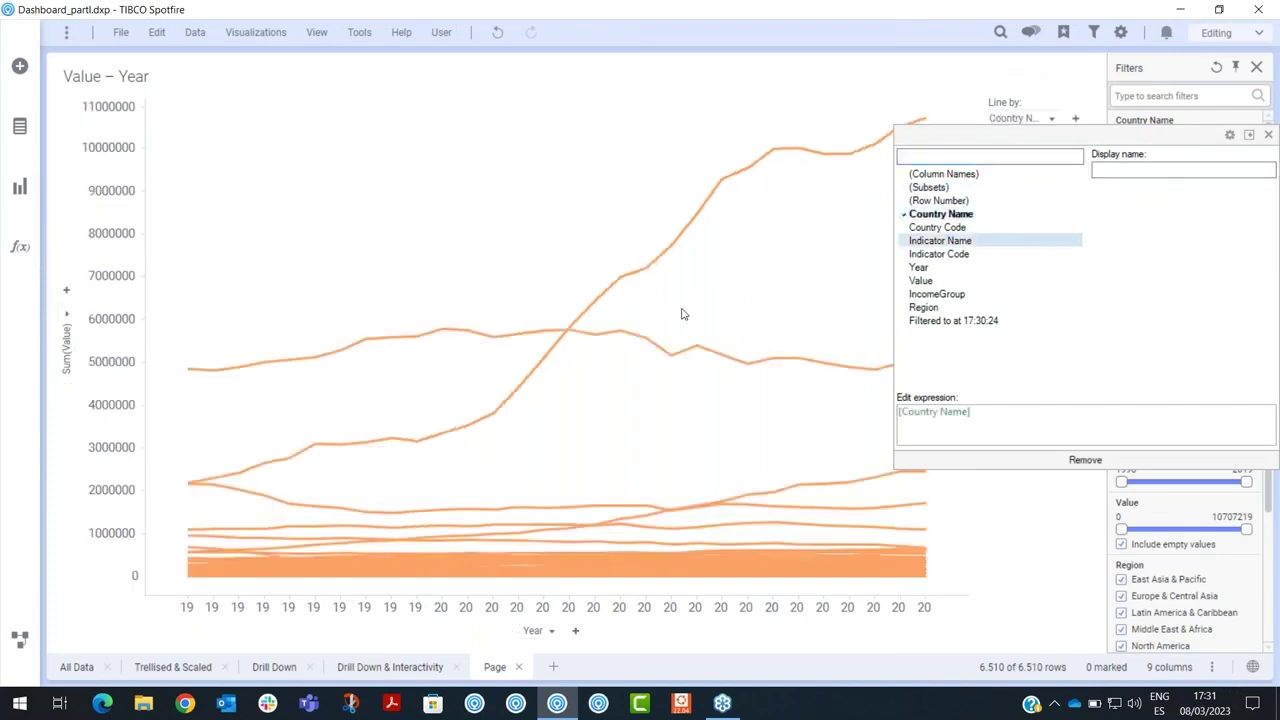
left_click(521, 233)
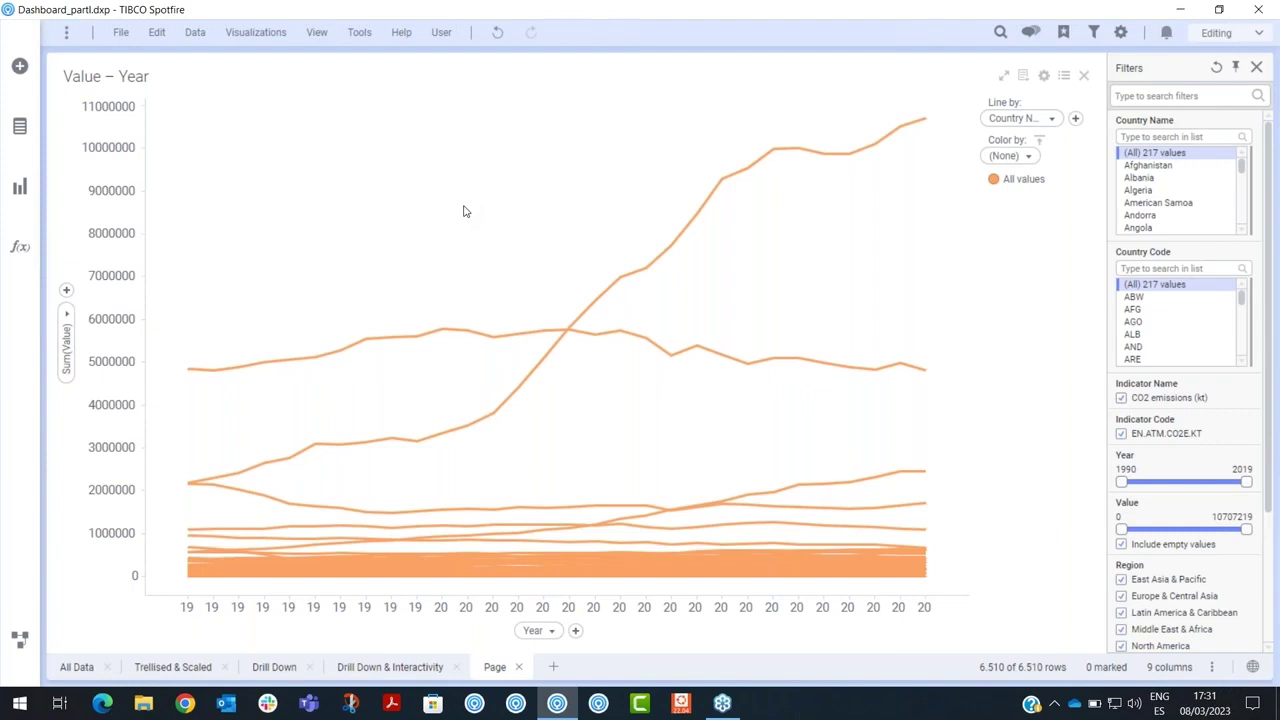
Run K-means clustering on the Value – Year line chart with a maximum of 7 clusters.
left_click(359, 32)
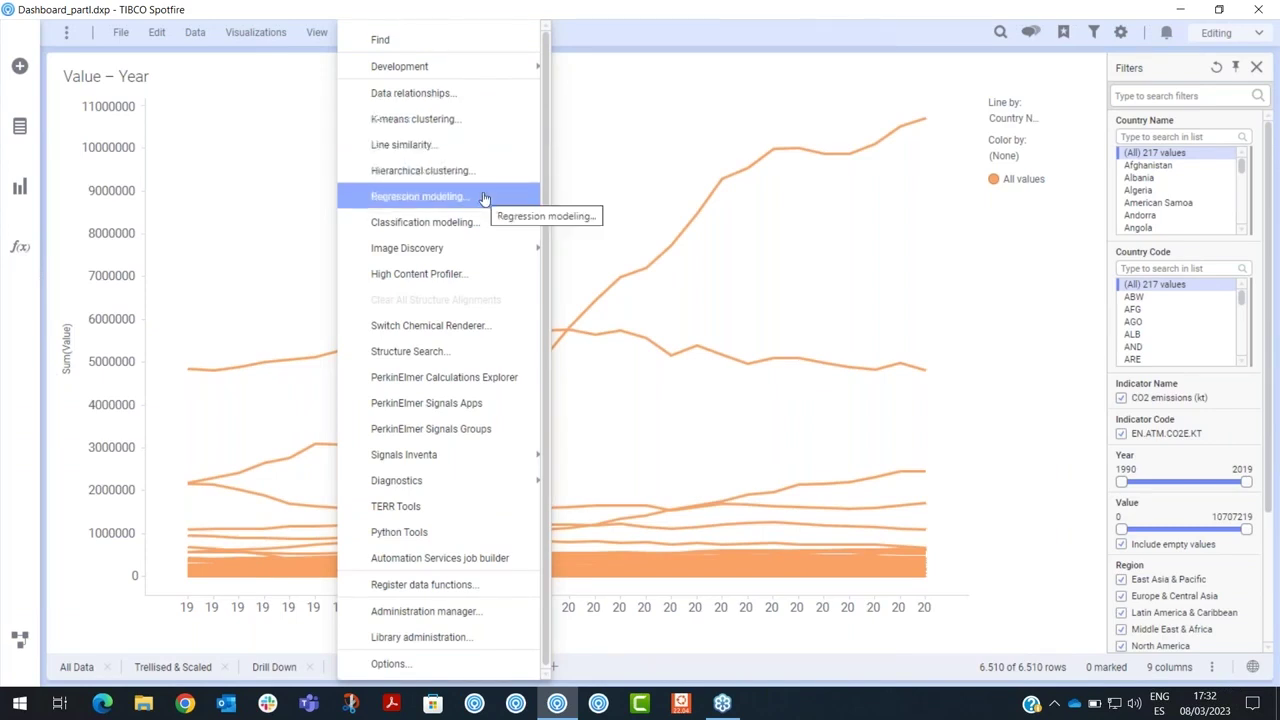
left_click(492, 119)
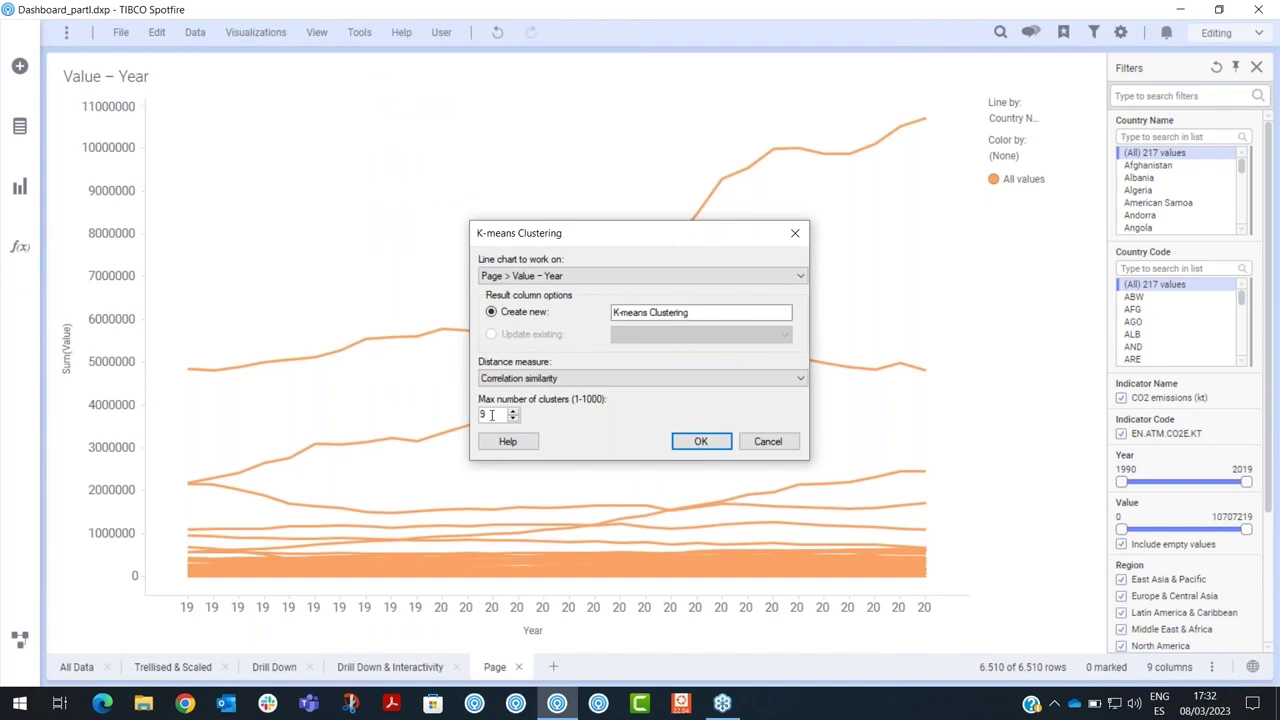
left_click_drag(491, 414, 479, 414)
type("7")
left_click(697, 441)
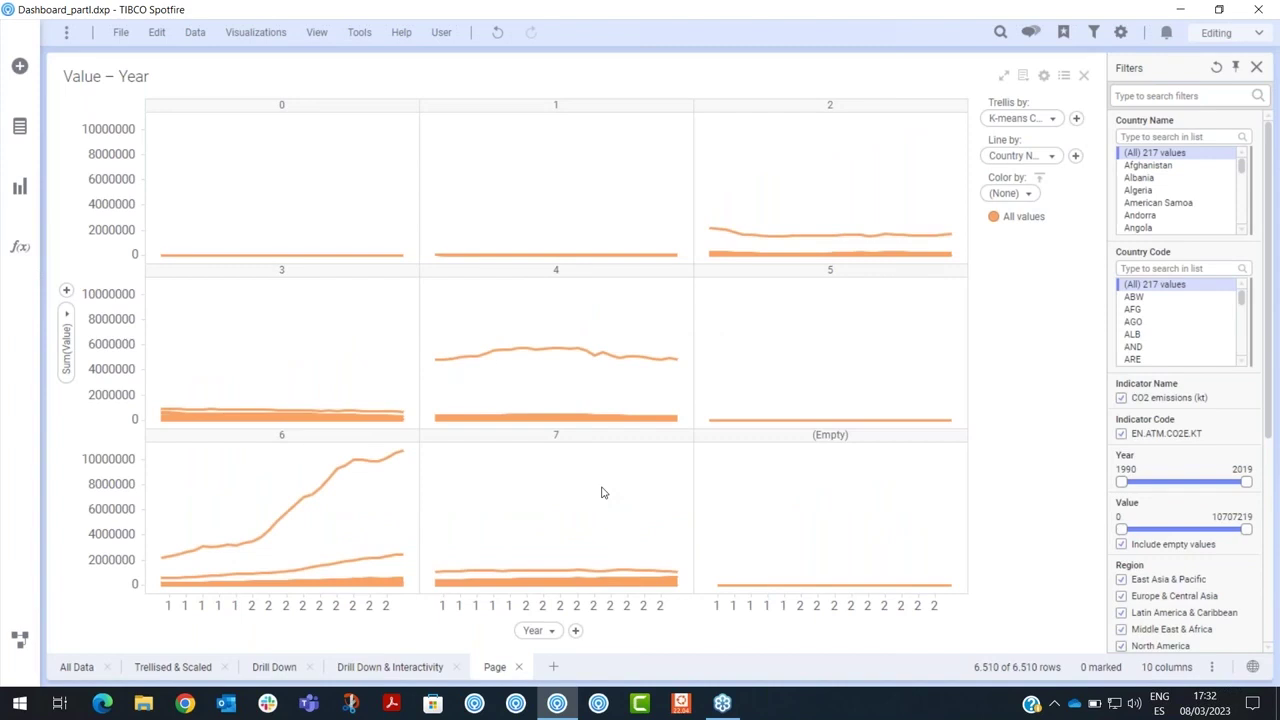
Give the Year axis vertical labels and set the value axis to multiple scales in the trellised line chart.
right_click(476, 610)
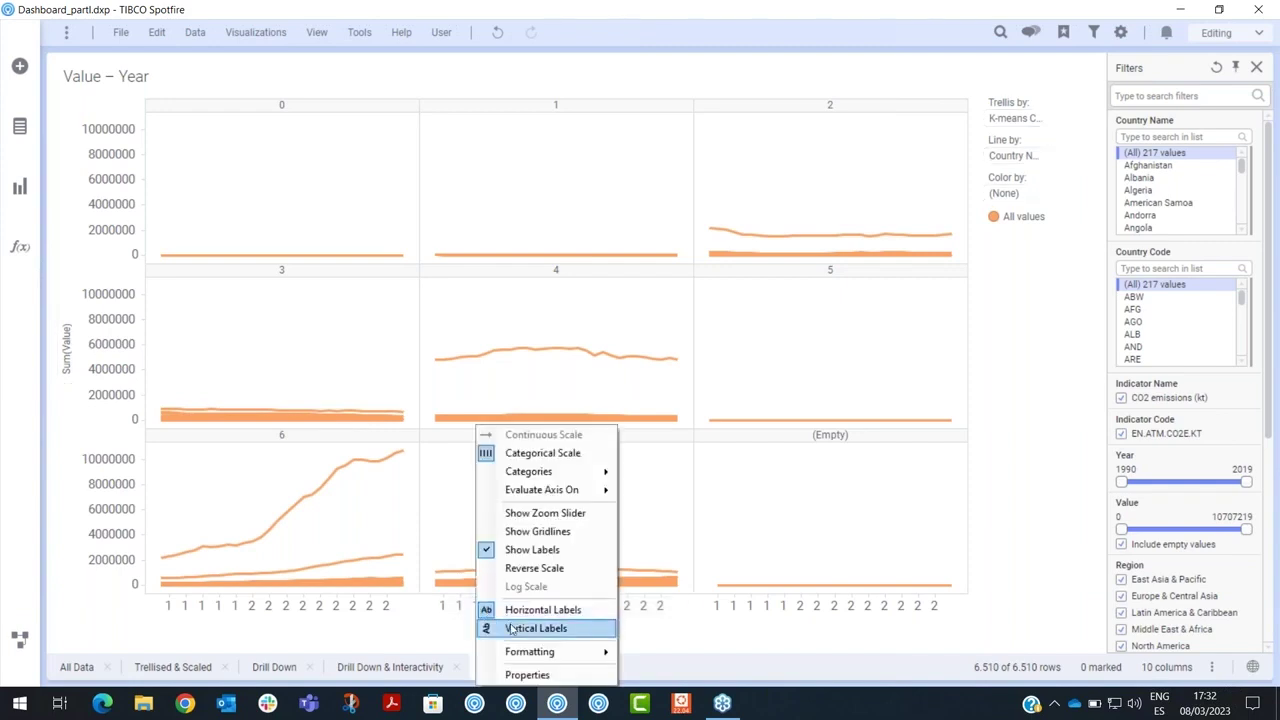
left_click(512, 628)
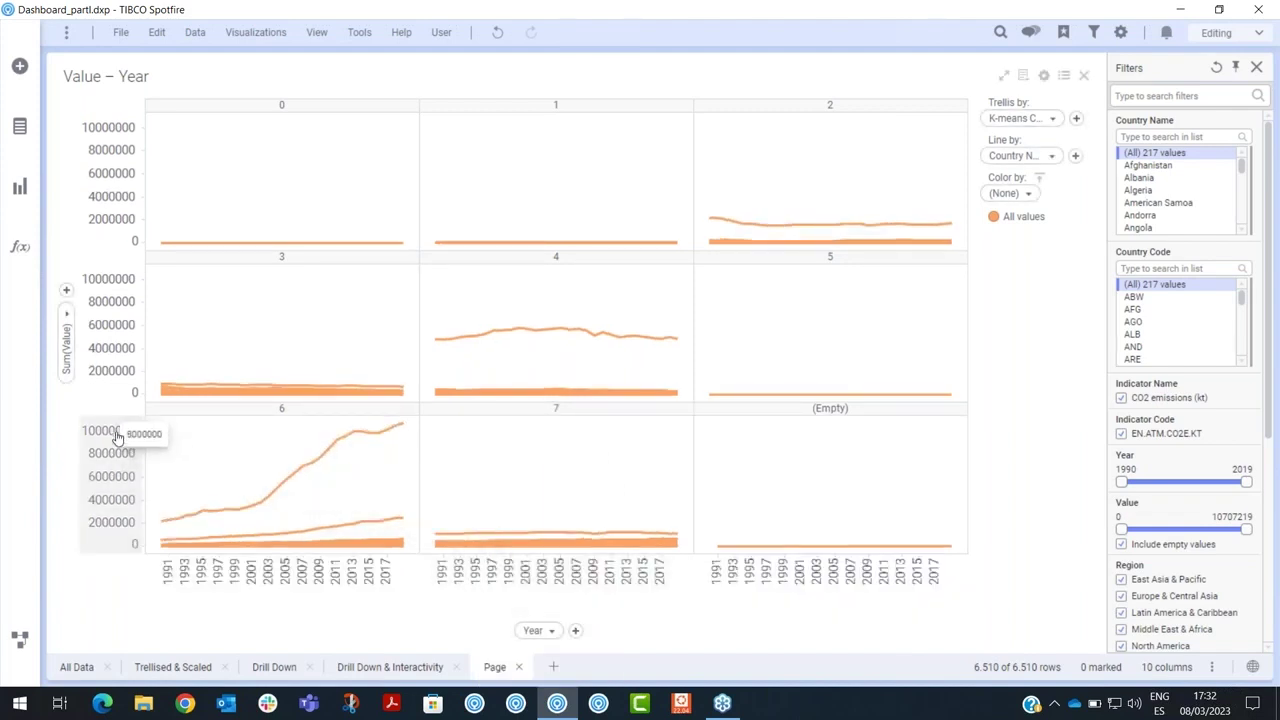
right_click(116, 325)
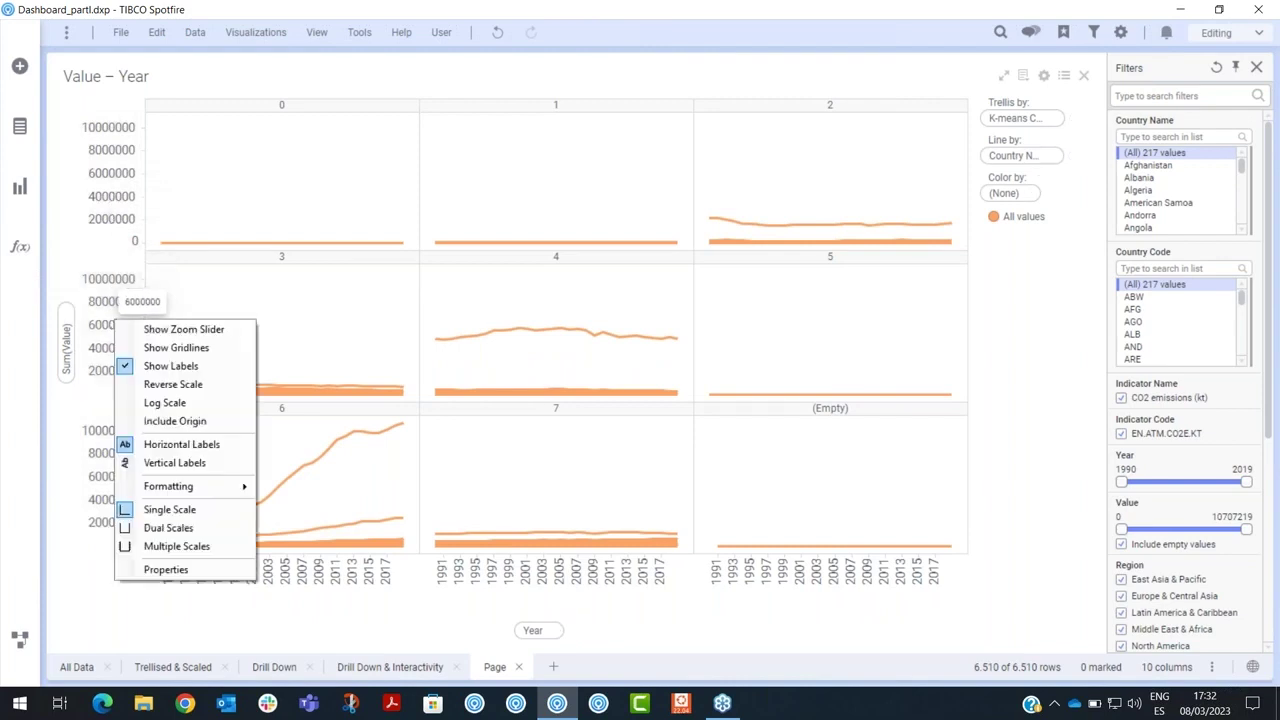
left_click(198, 545)
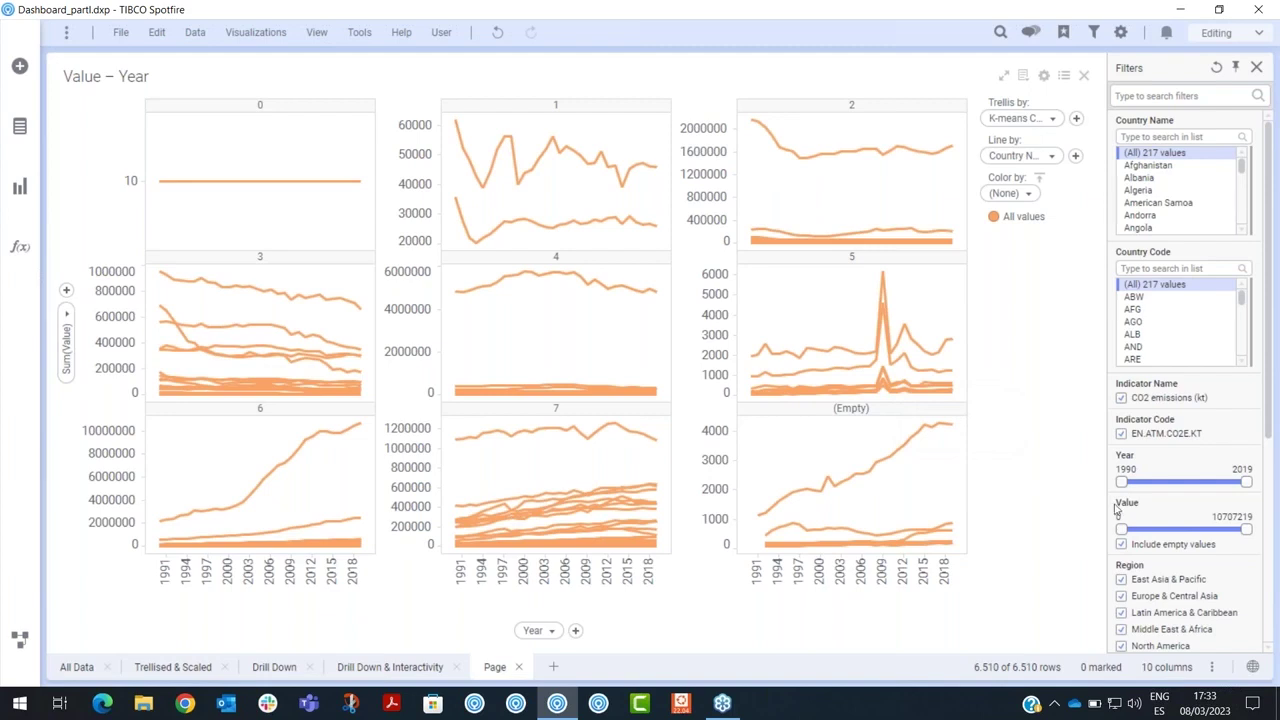
Color the chart's lines by the K-means Clustering column.
scroll(1163, 549, "down", 6)
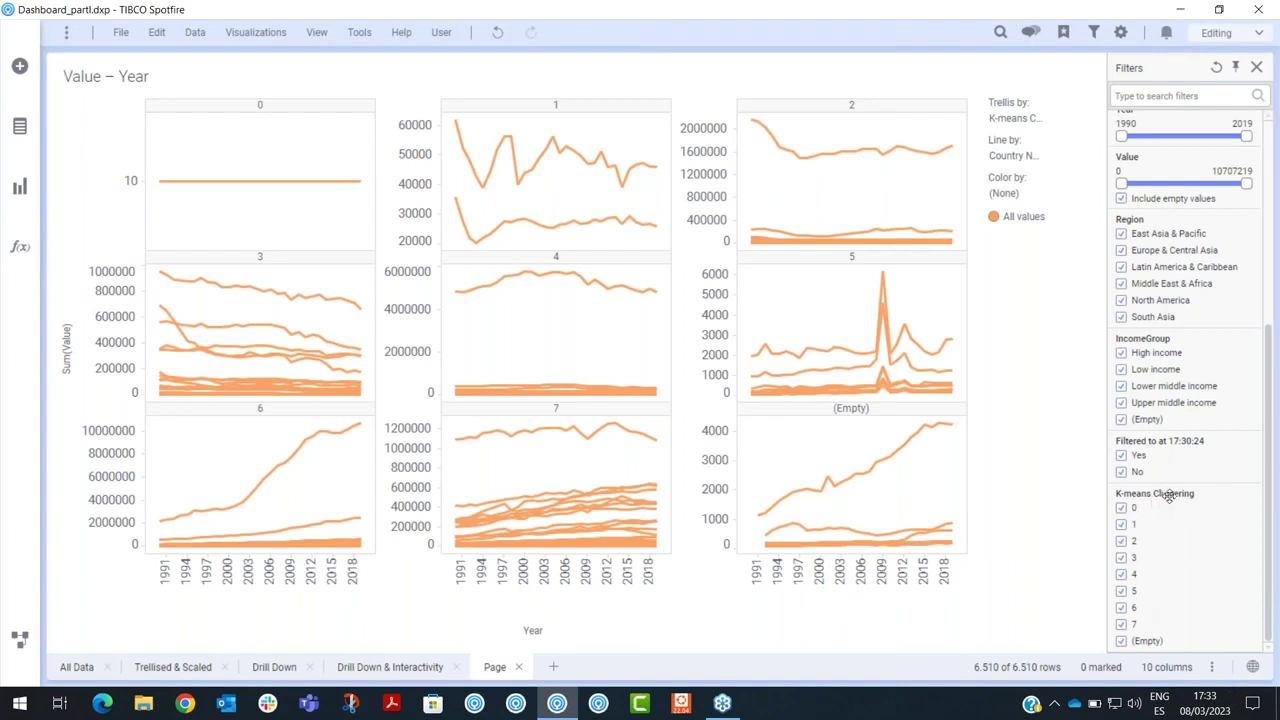
left_click_drag(1172, 497, 521, 366)
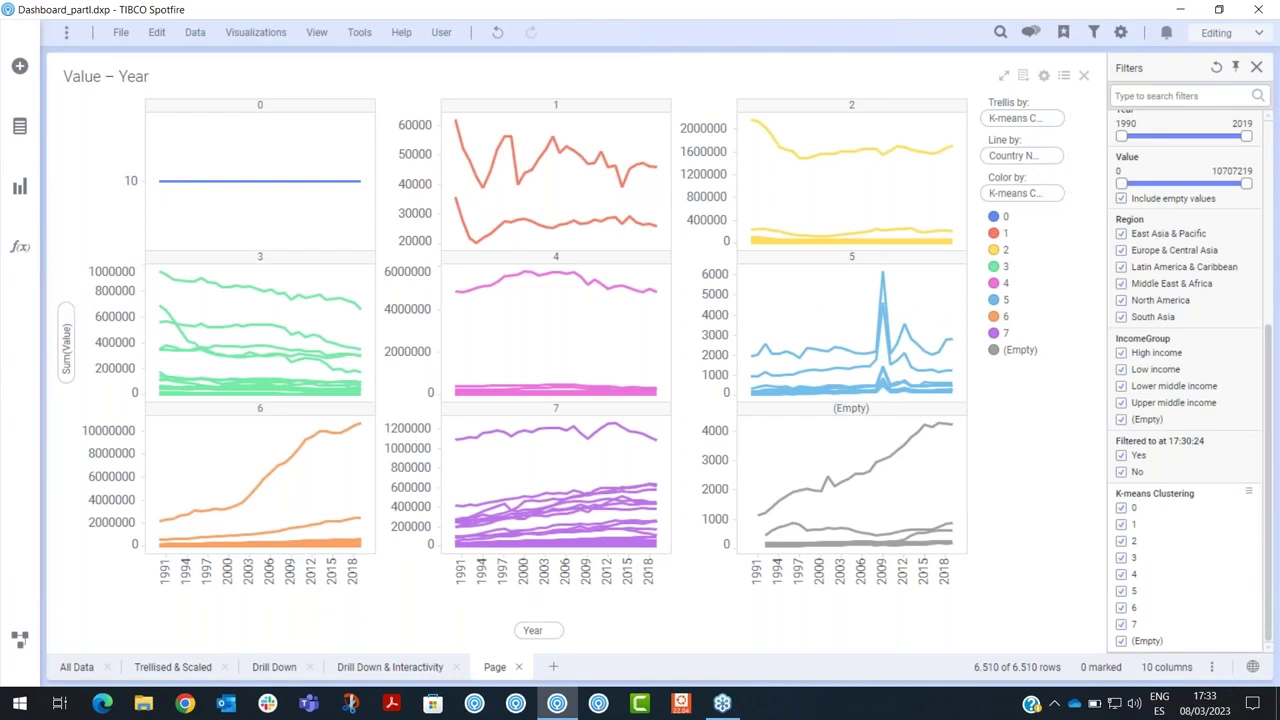
Change the K-means Clustering filter to a radio button filter.
left_click(1249, 497)
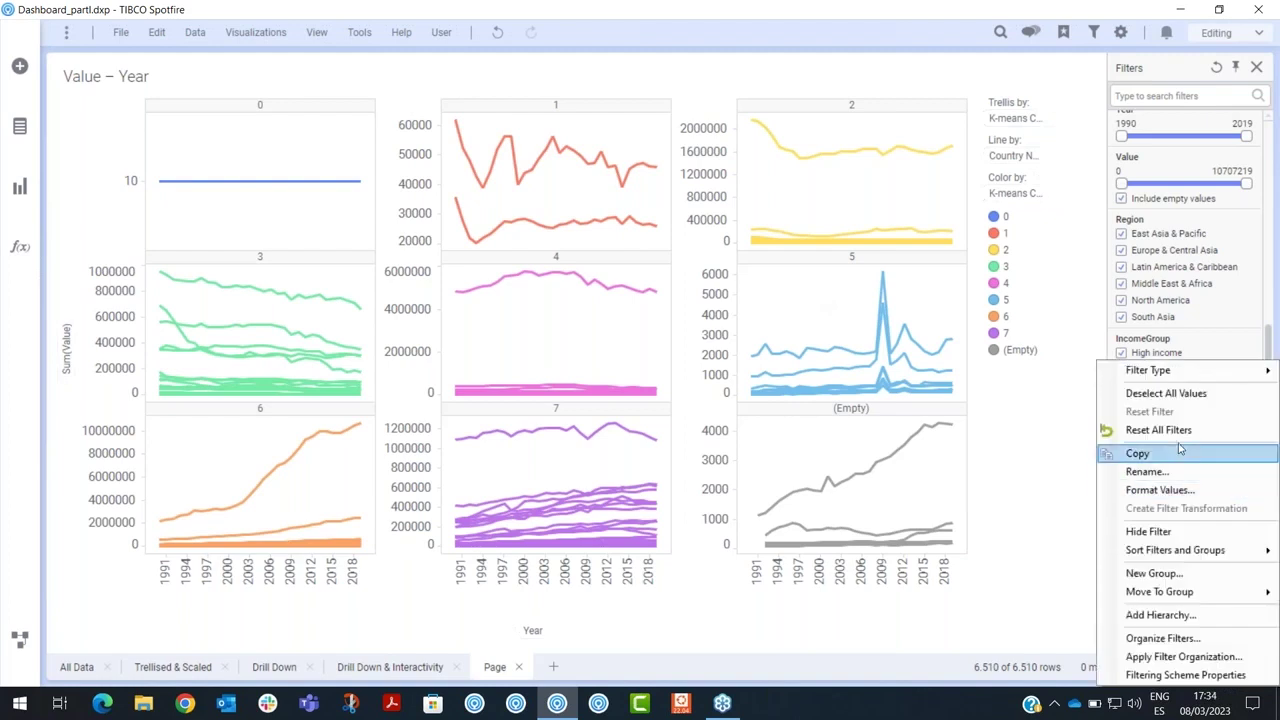
mouse_move(1155, 373)
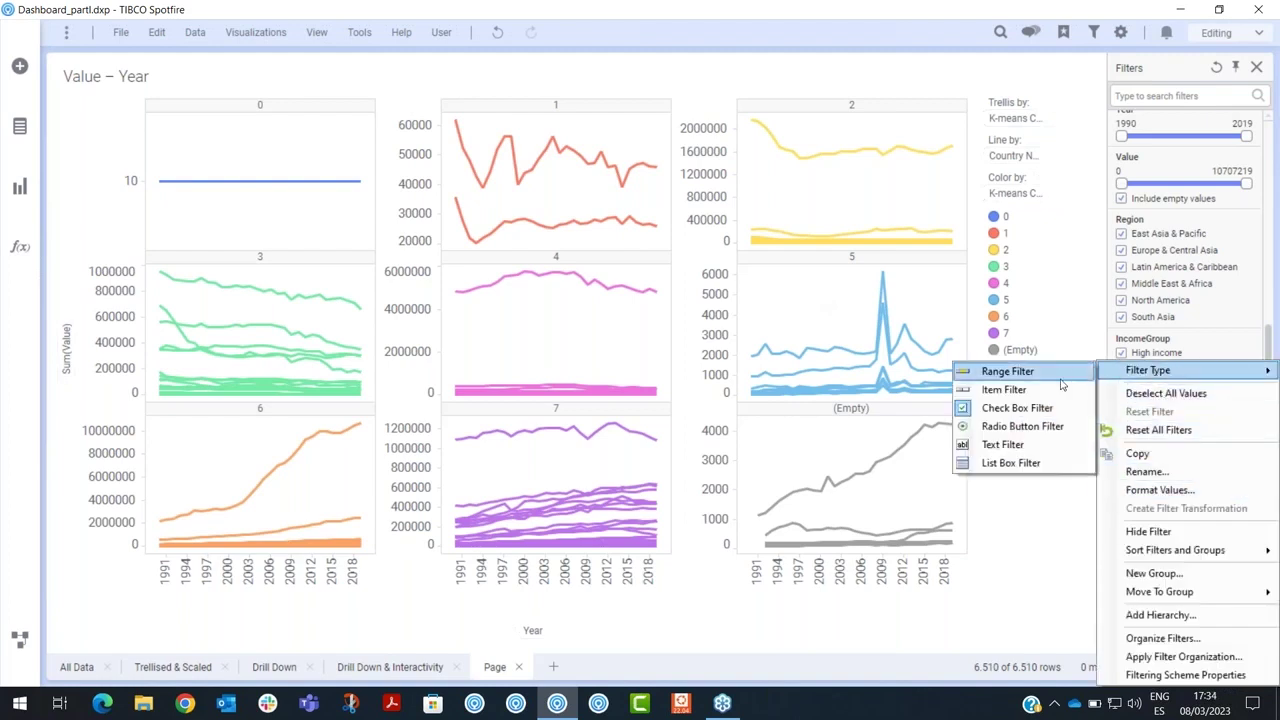
left_click(1060, 430)
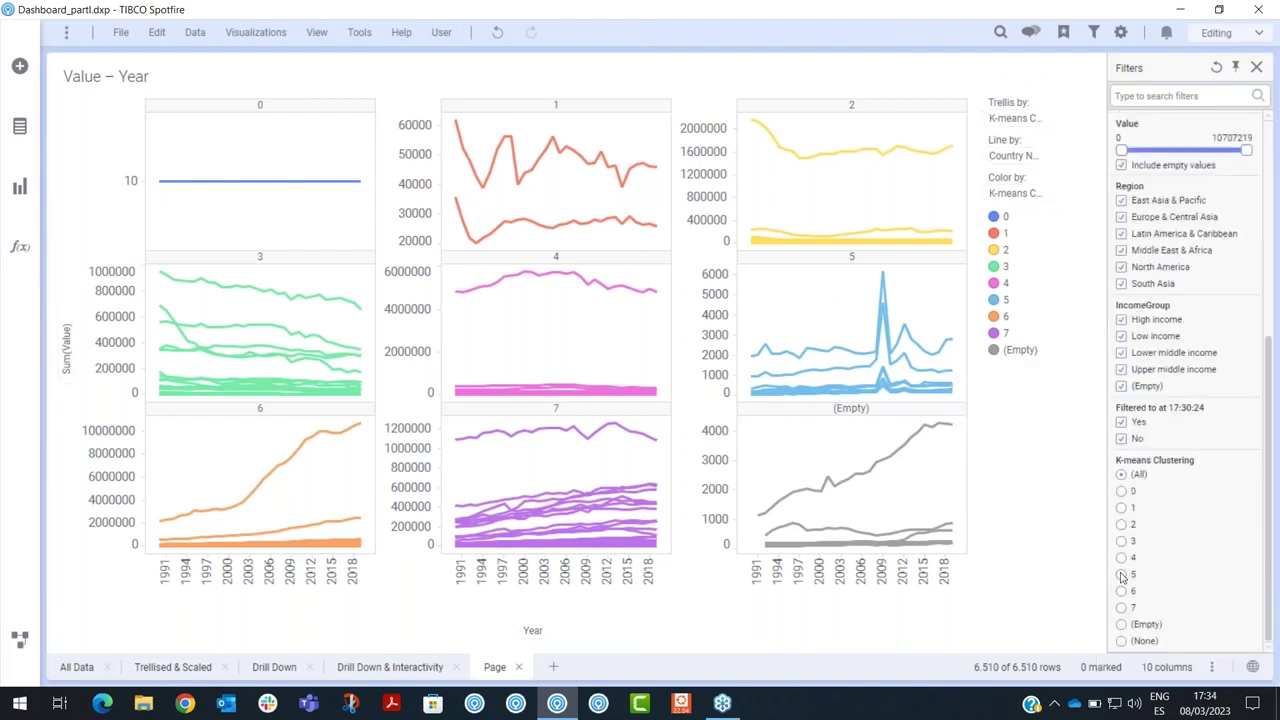
Filter the chart to K-means cluster 5 and review its remaining regions and country names in the filters.
left_click(1121, 575)
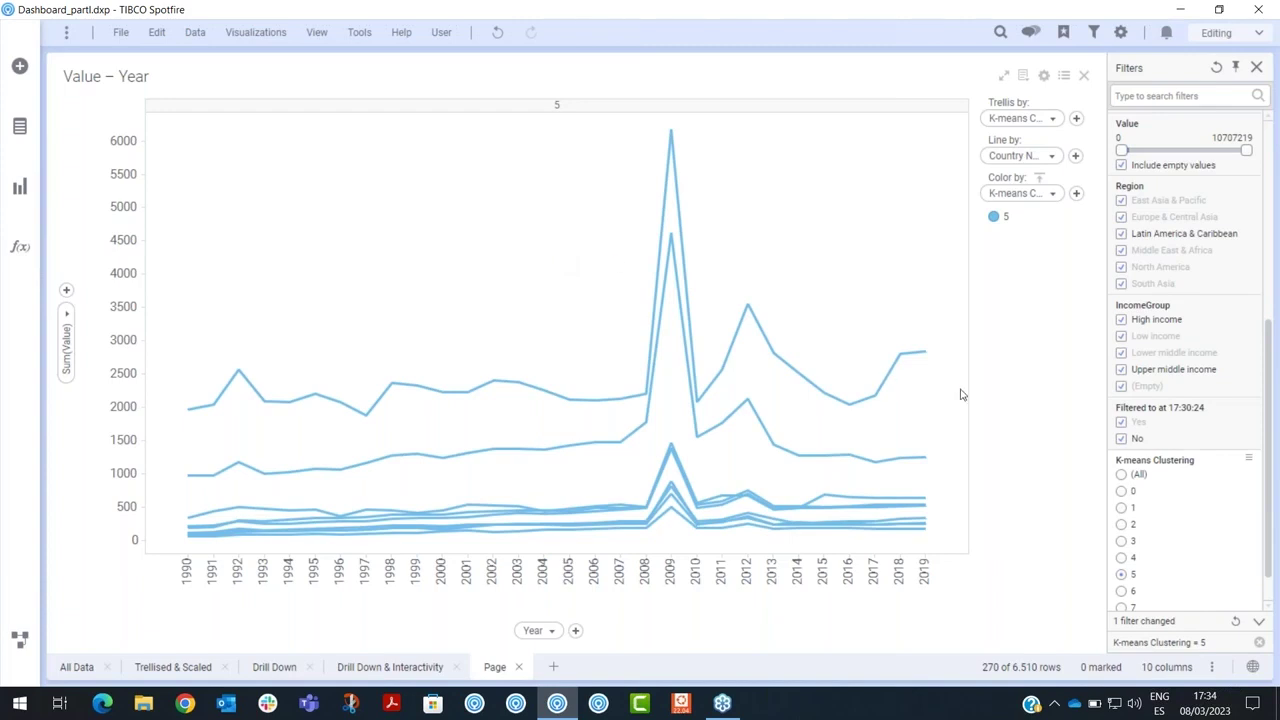
scroll(1158, 455, "up", 3)
scroll(1170, 458, "up", 3)
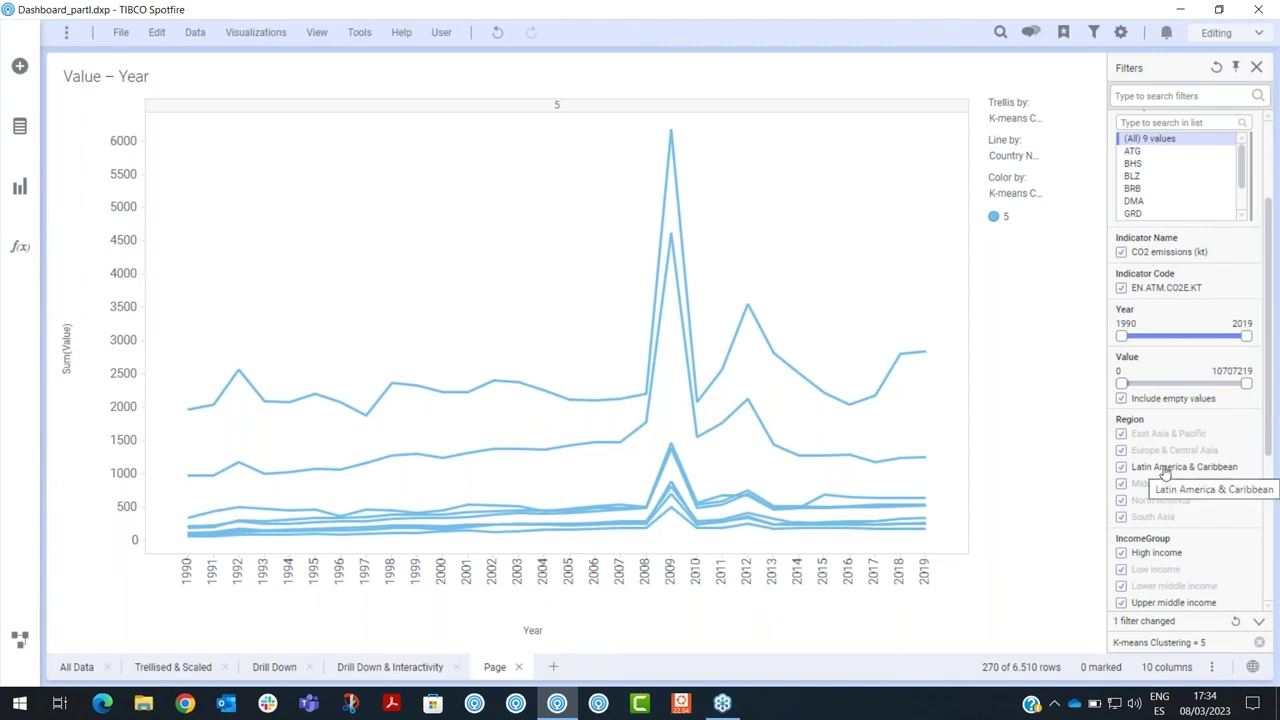
scroll(1163, 474, "up", 3)
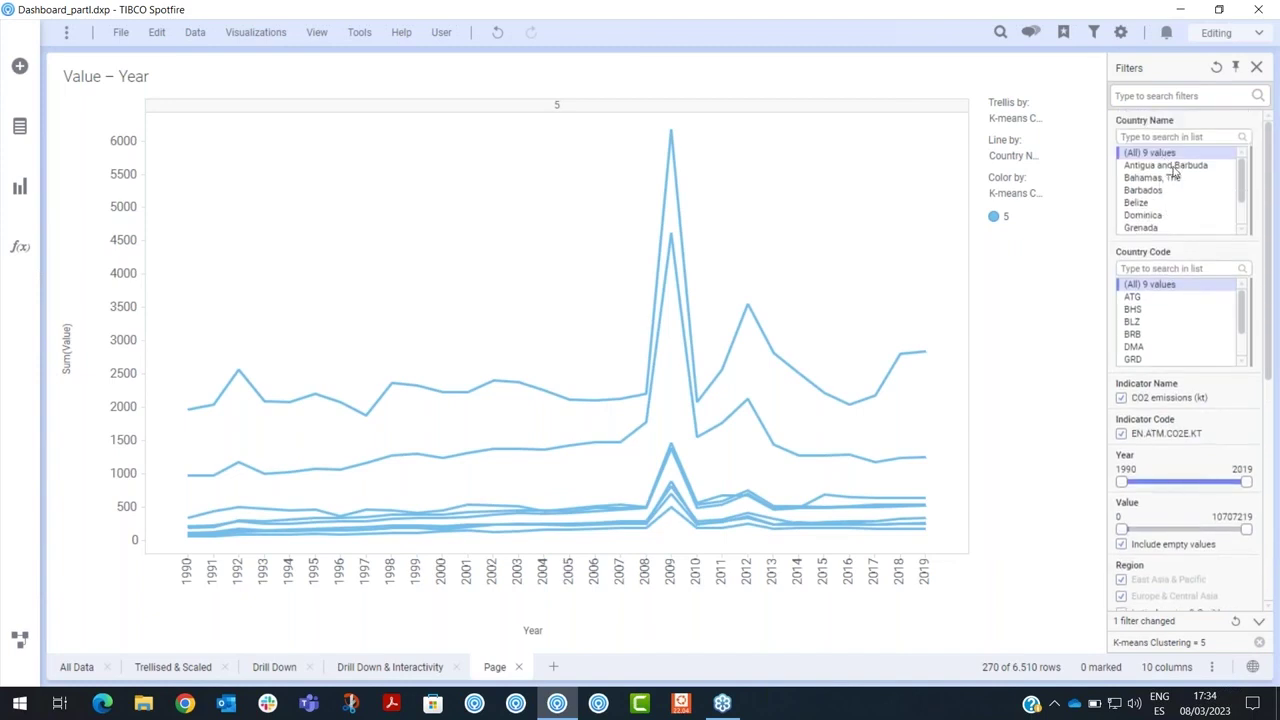
mouse_move(1240, 183)
left_mouse_down()
mouse_move(1240, 207)
mouse_move(1244, 166)
left_mouse_up()
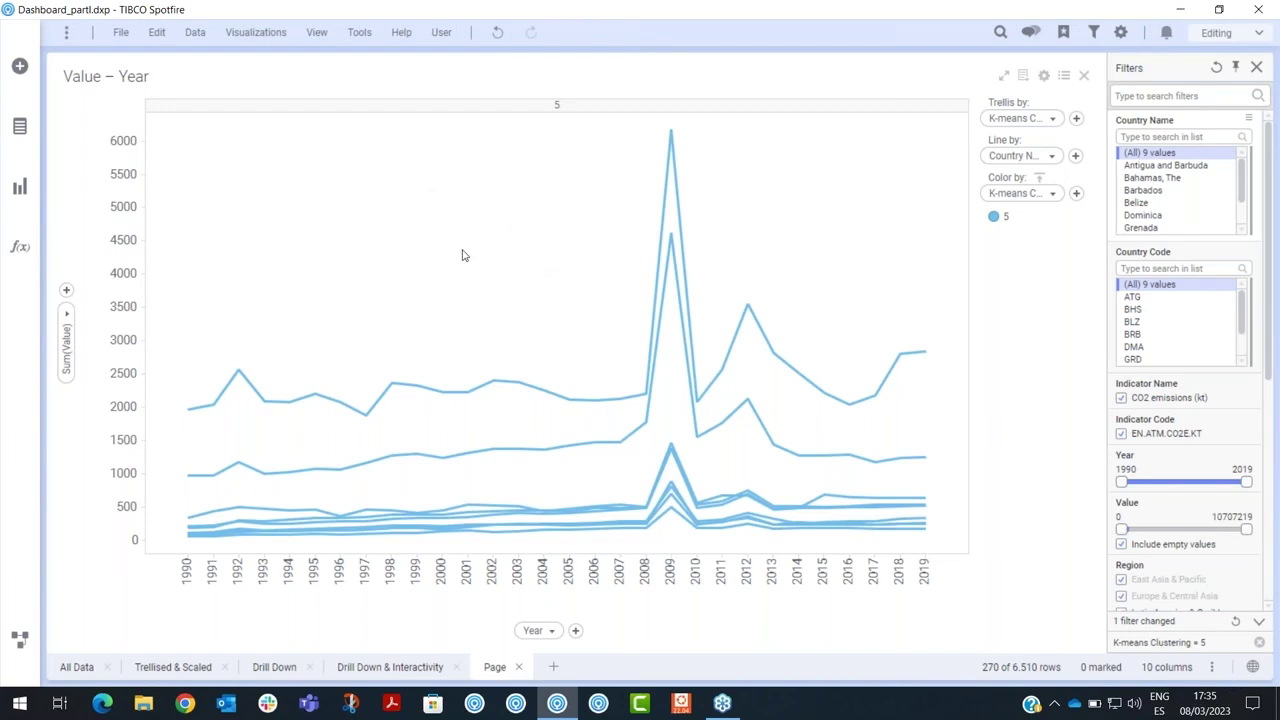
Review the Microsoft PowerPoint export options, including the choices for what to export, and leave without exporting.
left_click(120, 34)
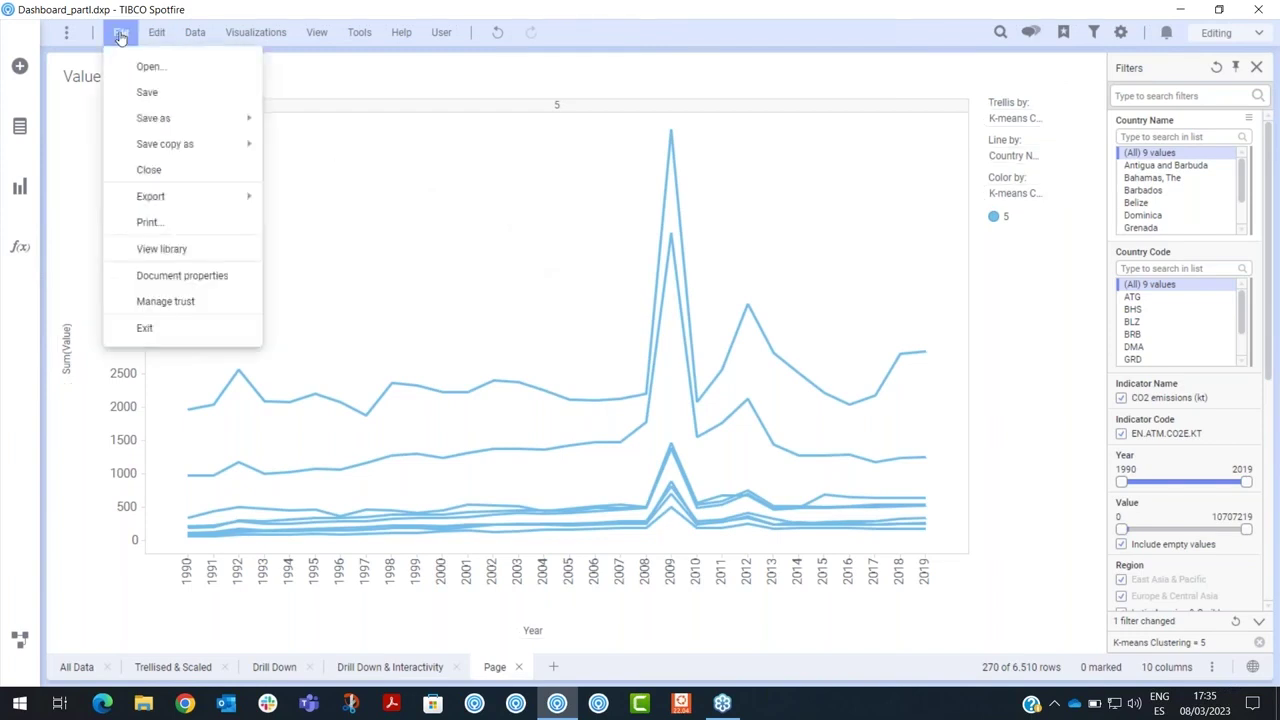
mouse_move(189, 197)
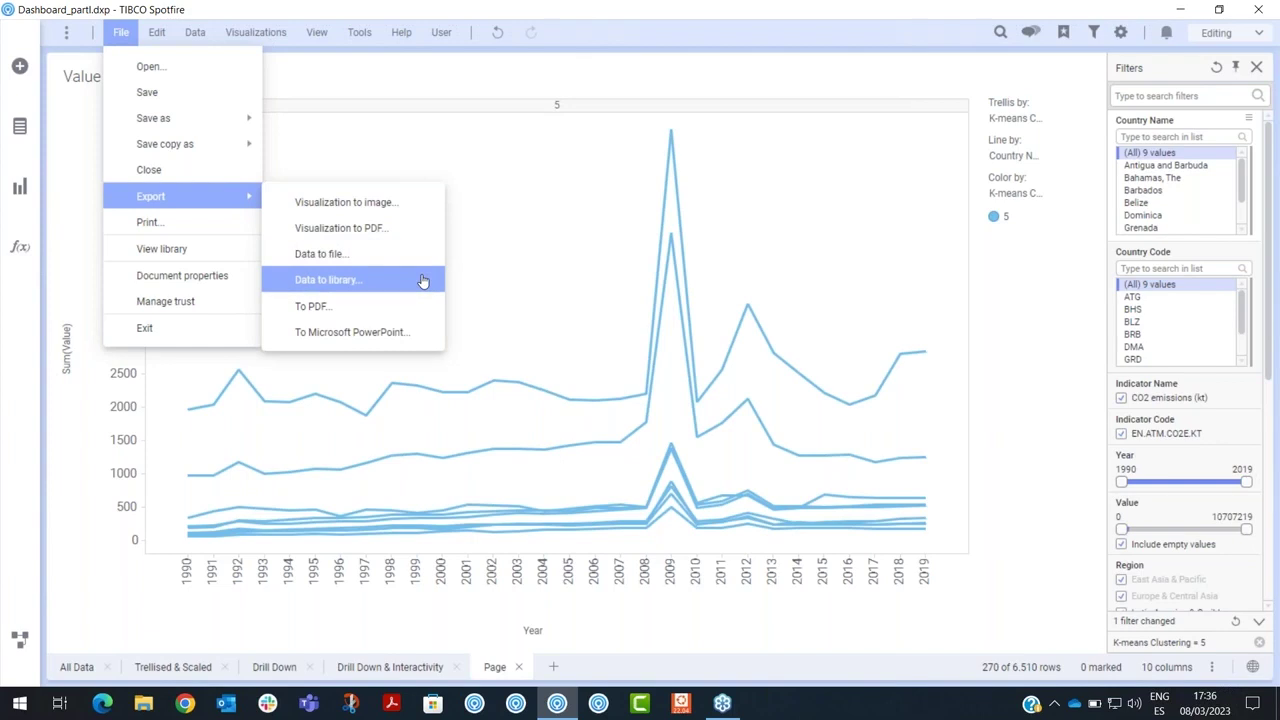
left_click(417, 337)
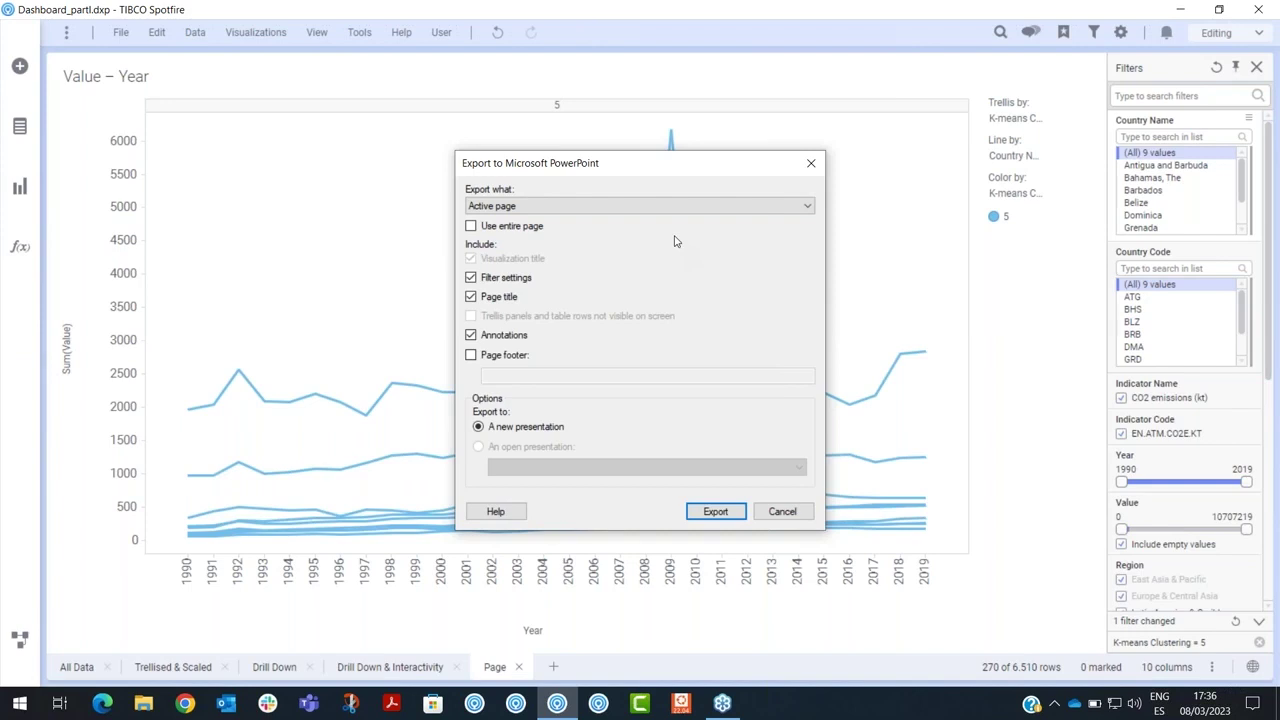
left_click(808, 208)
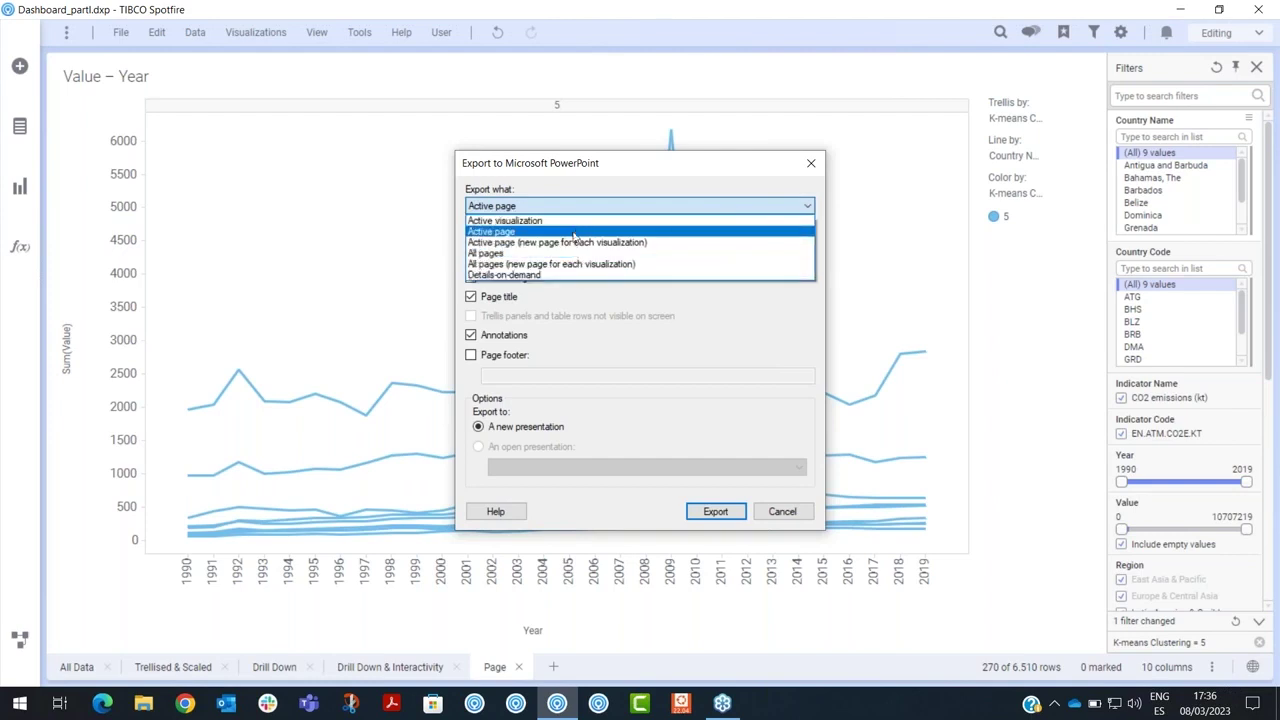
left_click(703, 321)
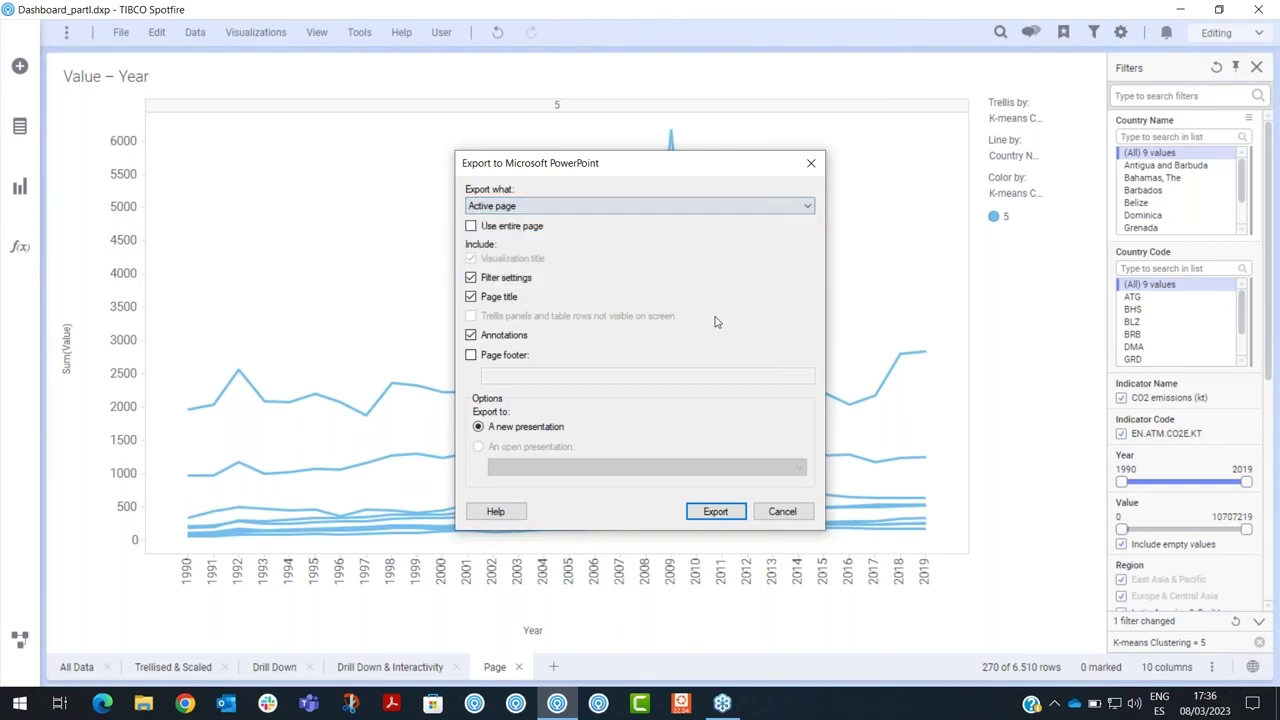
left_click(783, 511)
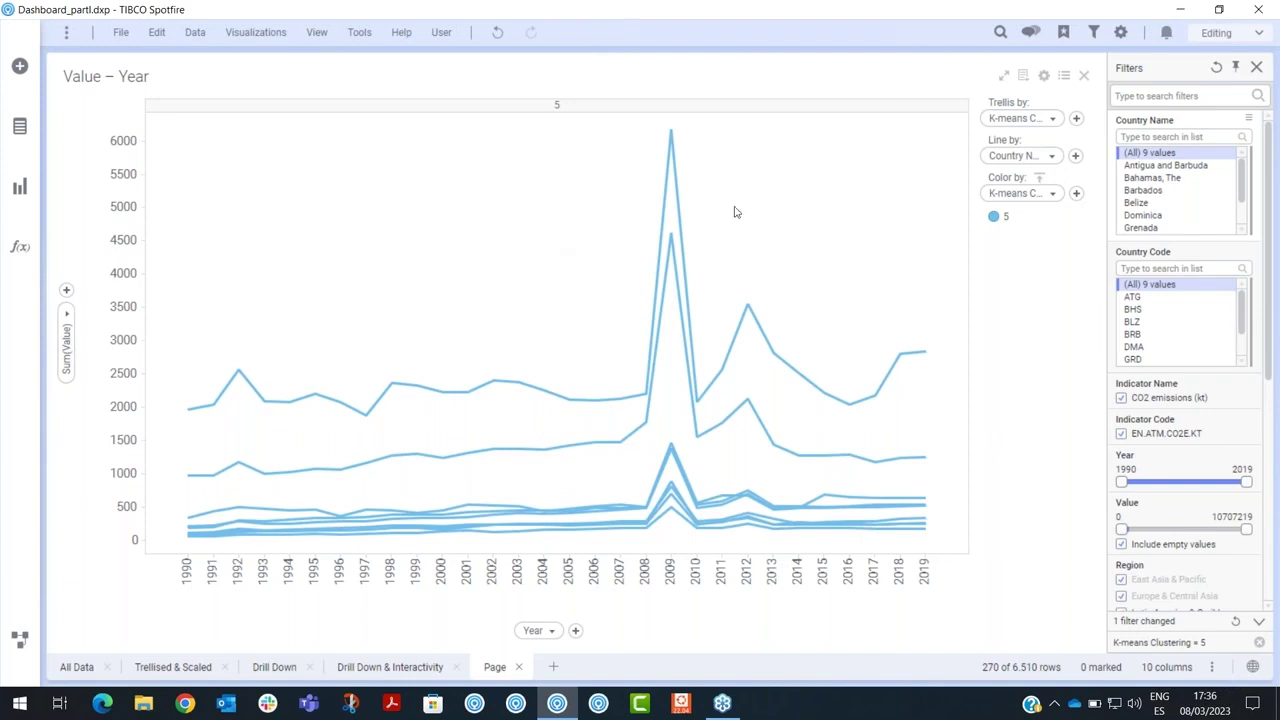
Save the current cluster 5 view as a bookmark named "Caribbean spike".
left_click(1066, 34)
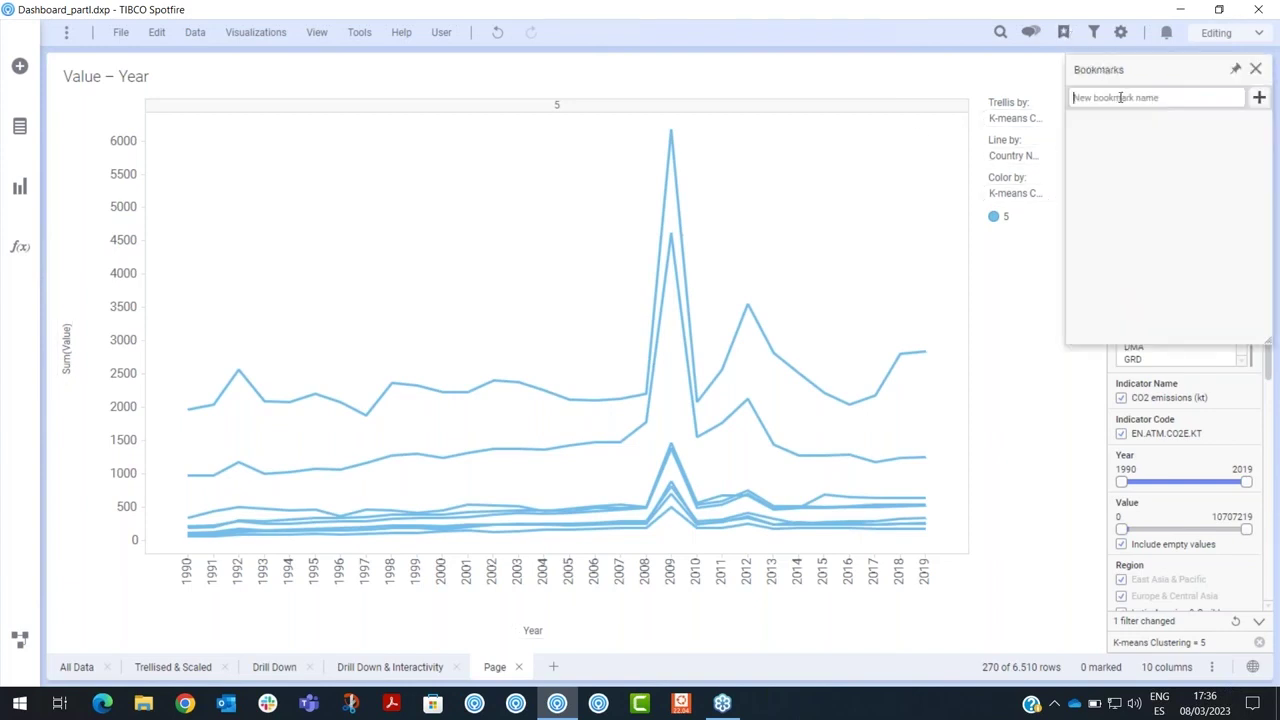
left_click(1120, 97)
type("Caribbean spike")
key("Return")
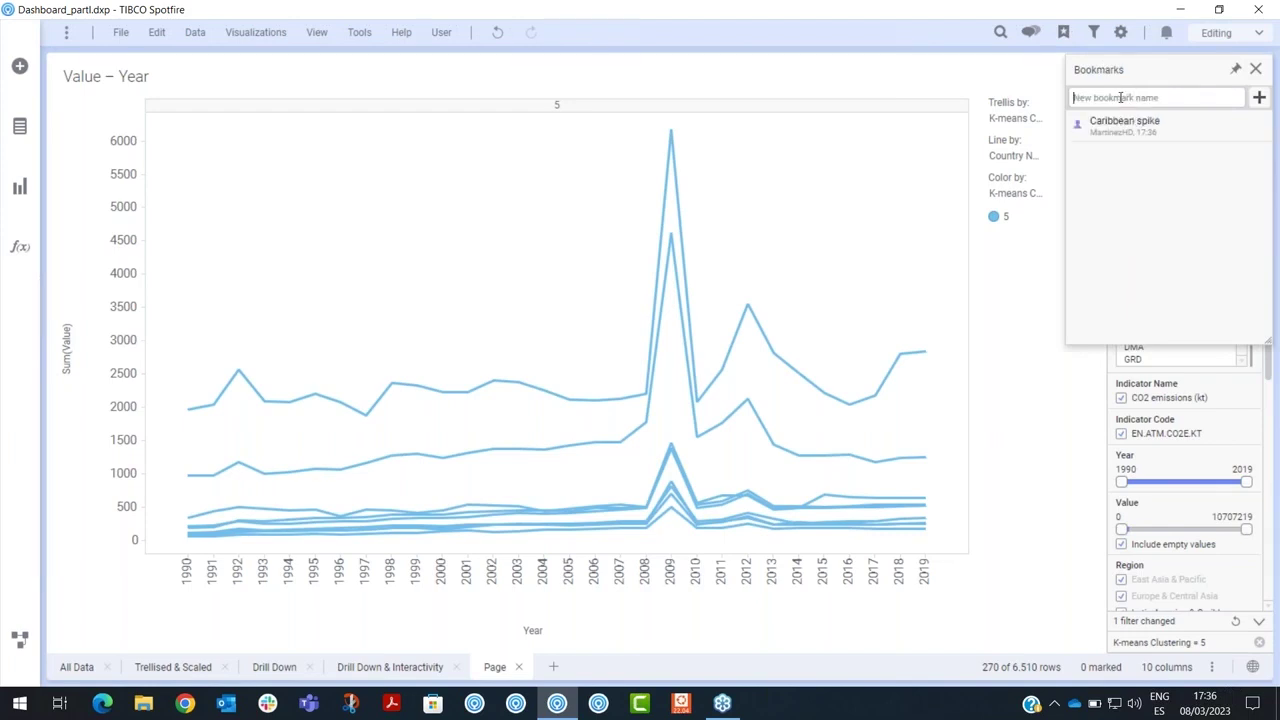
left_click(577, 180)
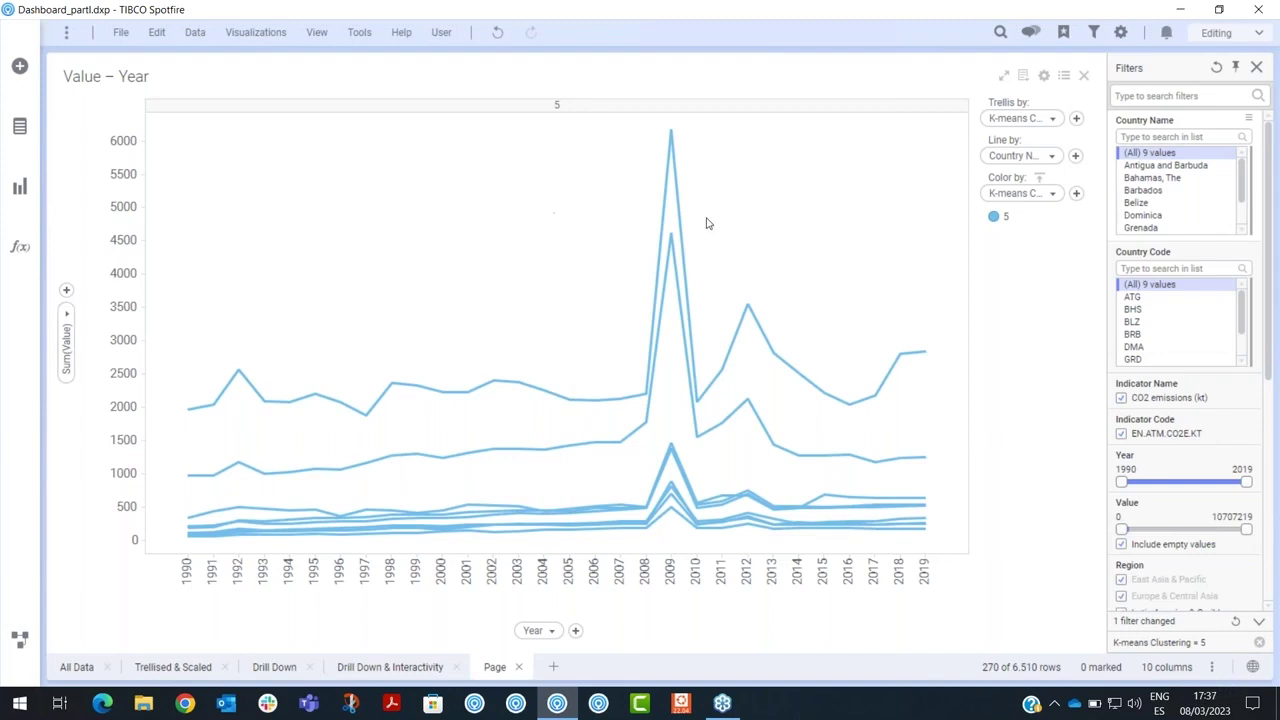
Reset all filters, and restore the Caribbean spike bookmark from the All Data page.
left_click(1217, 68)
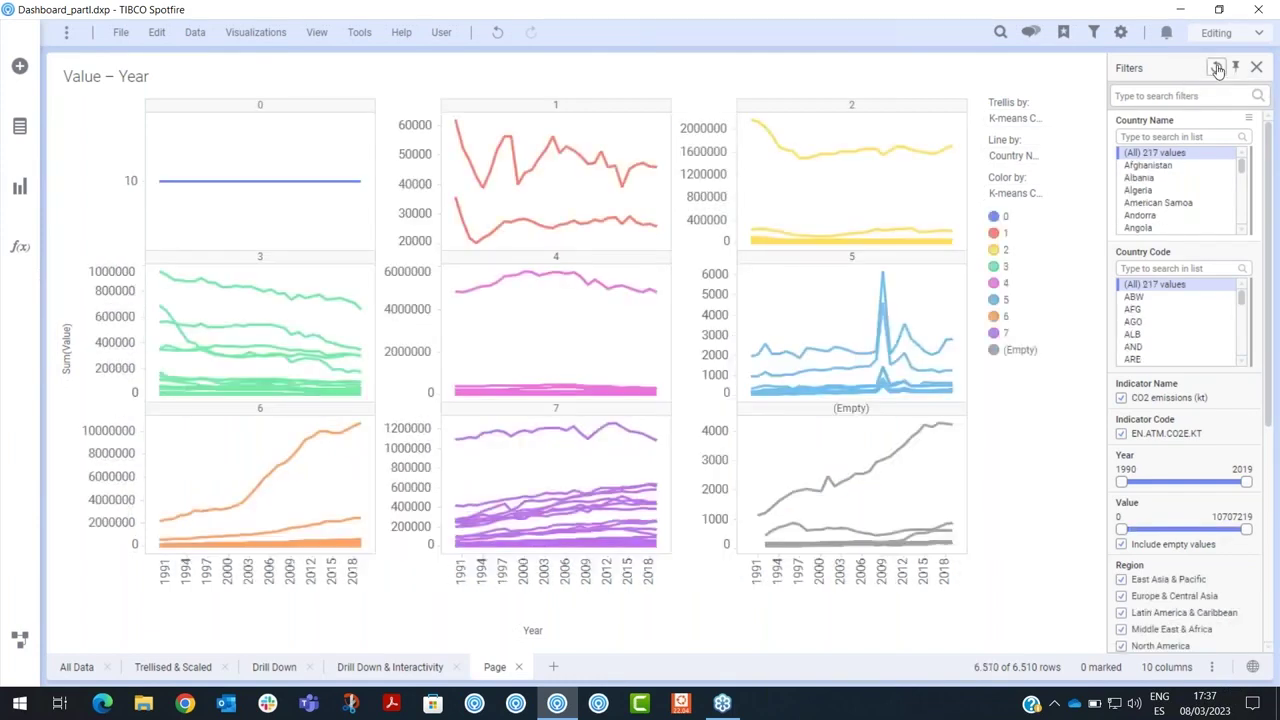
left_click(72, 668)
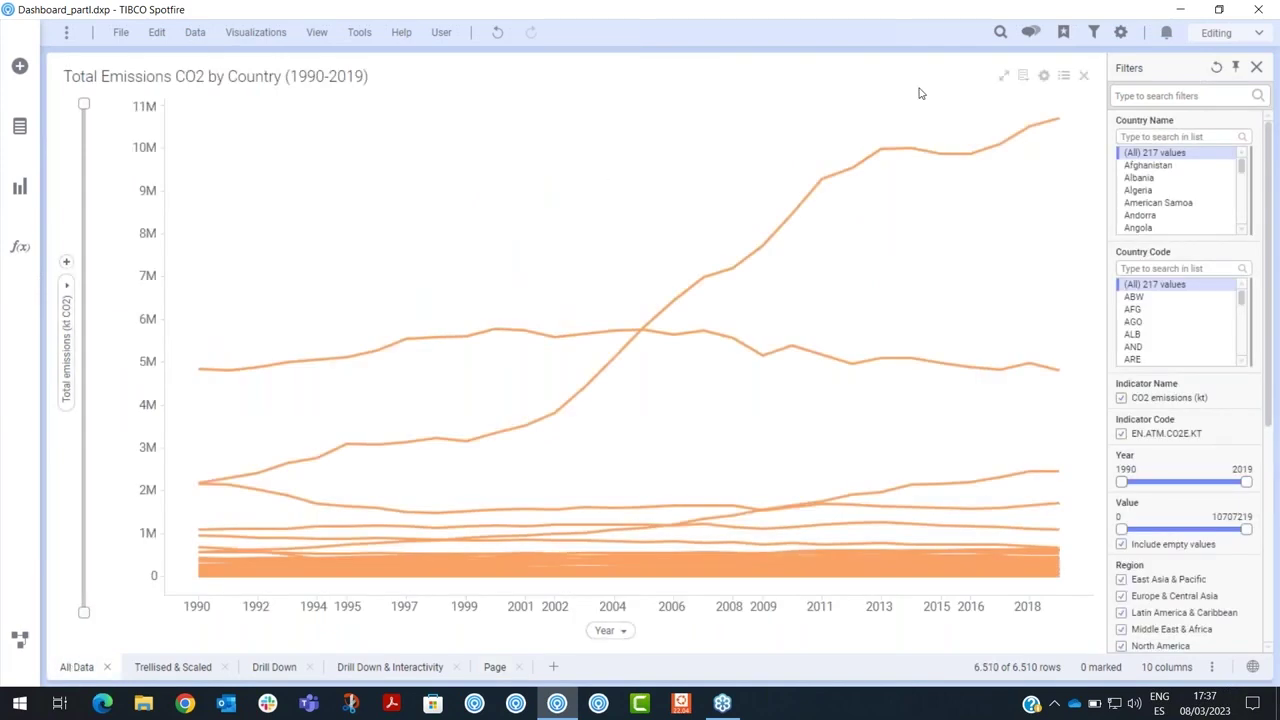
left_click(1063, 33)
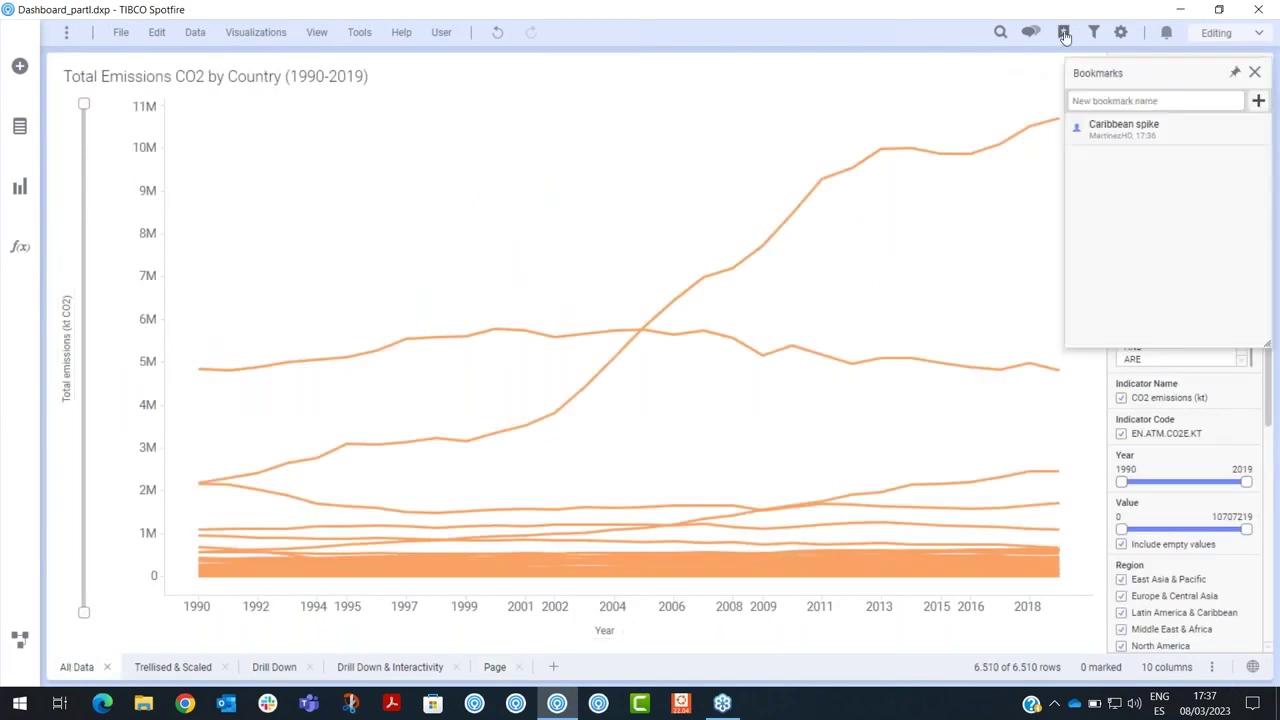
left_click(1119, 130)
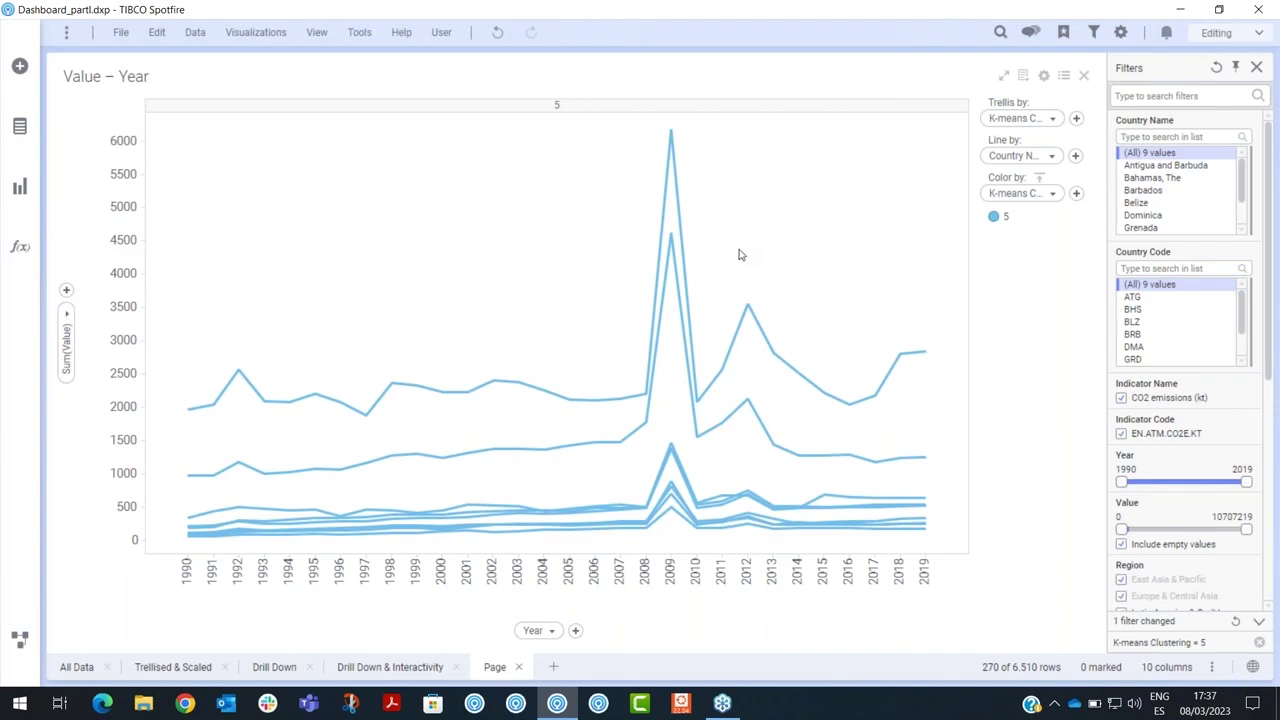
left_click(1031, 35)
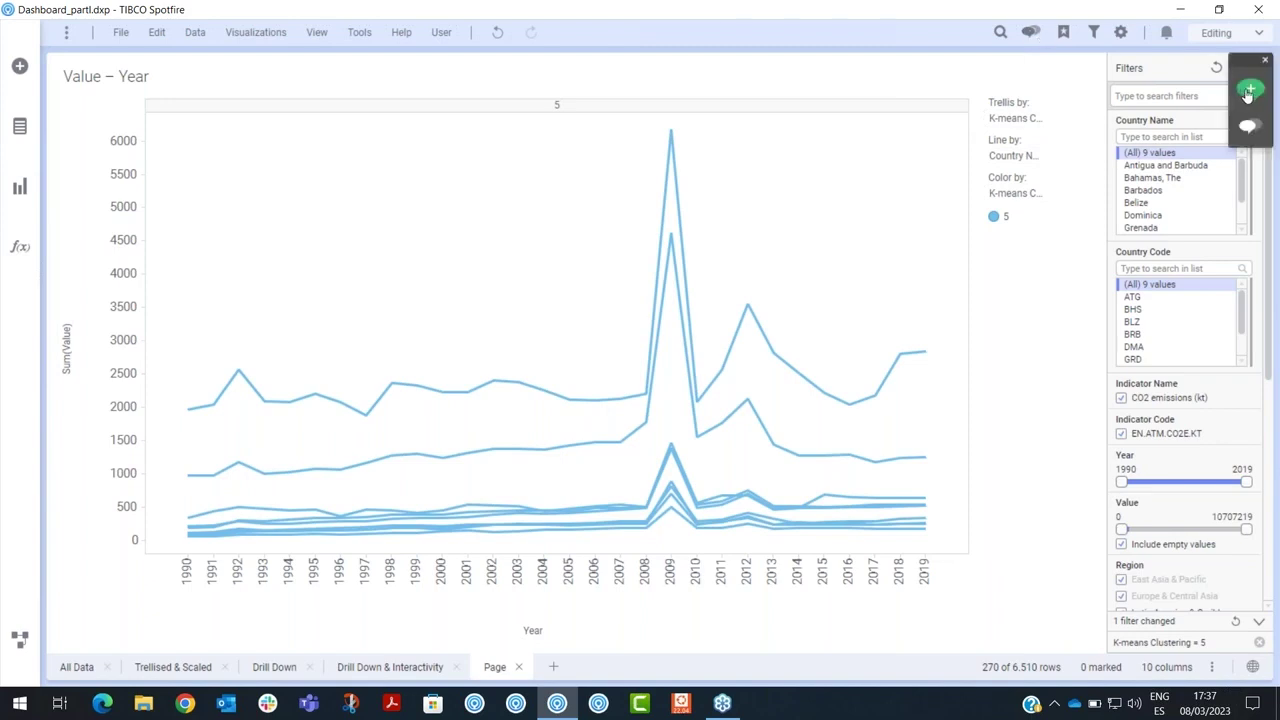
left_click(1249, 91)
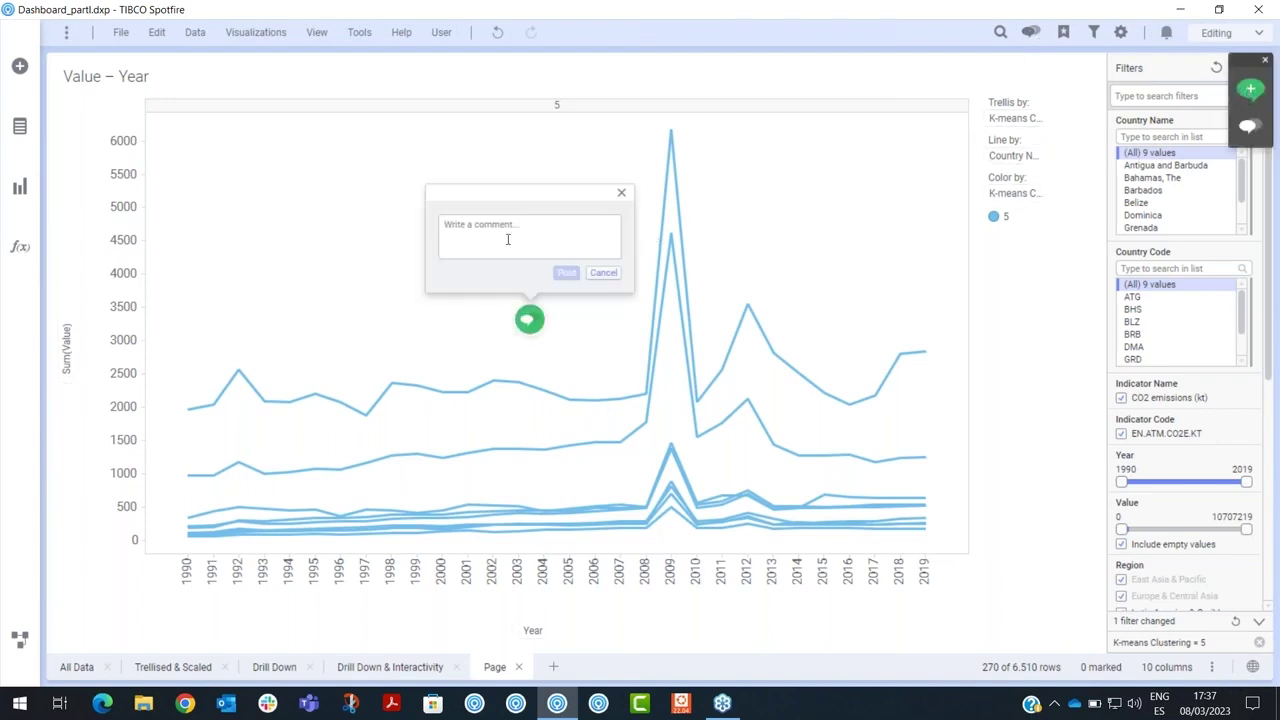
left_click(621, 192)
Add an annotation reading "What happened here??!!" to the line chart and widen it so the text fits on one line.
left_click(255, 32)
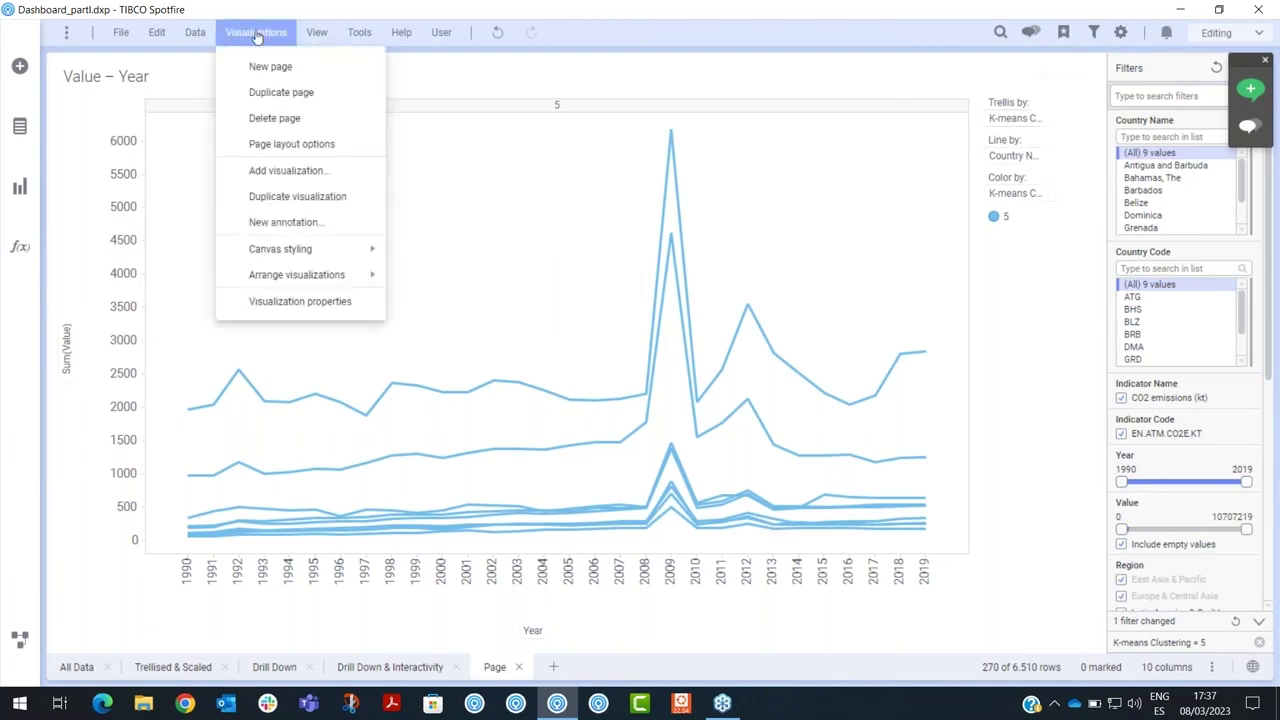
left_click(268, 222)
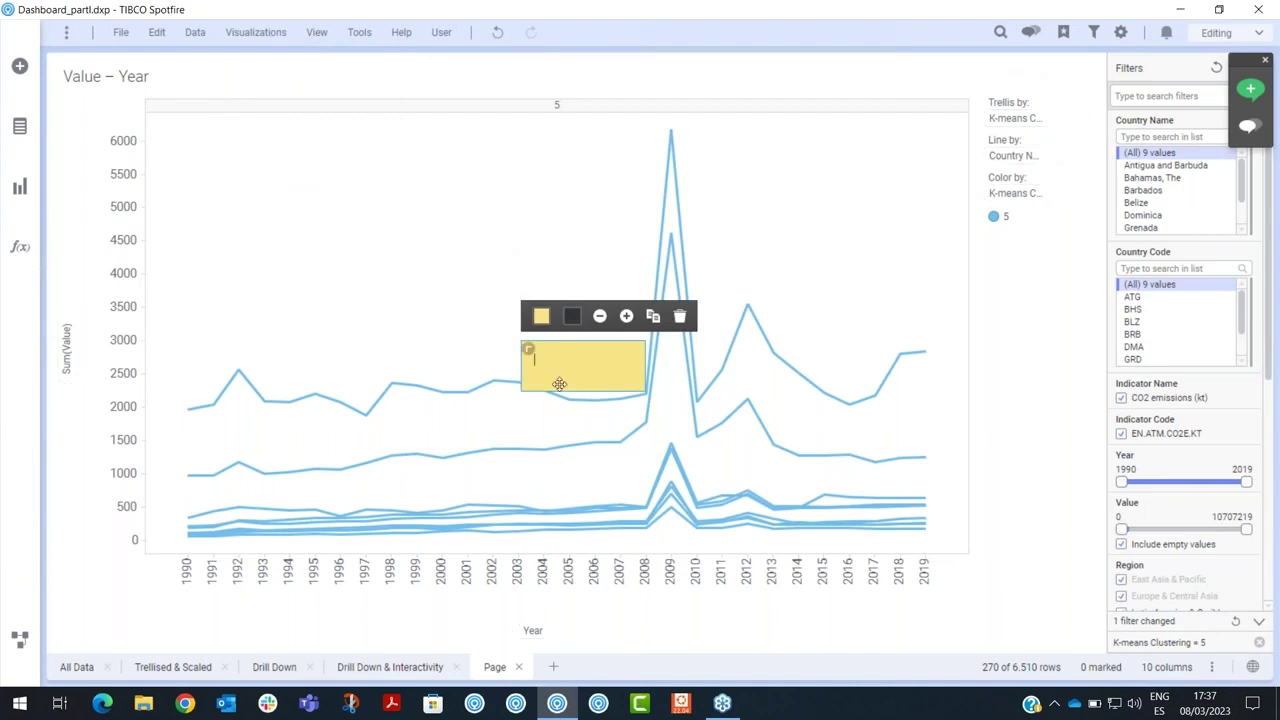
type("What happened here??!!")
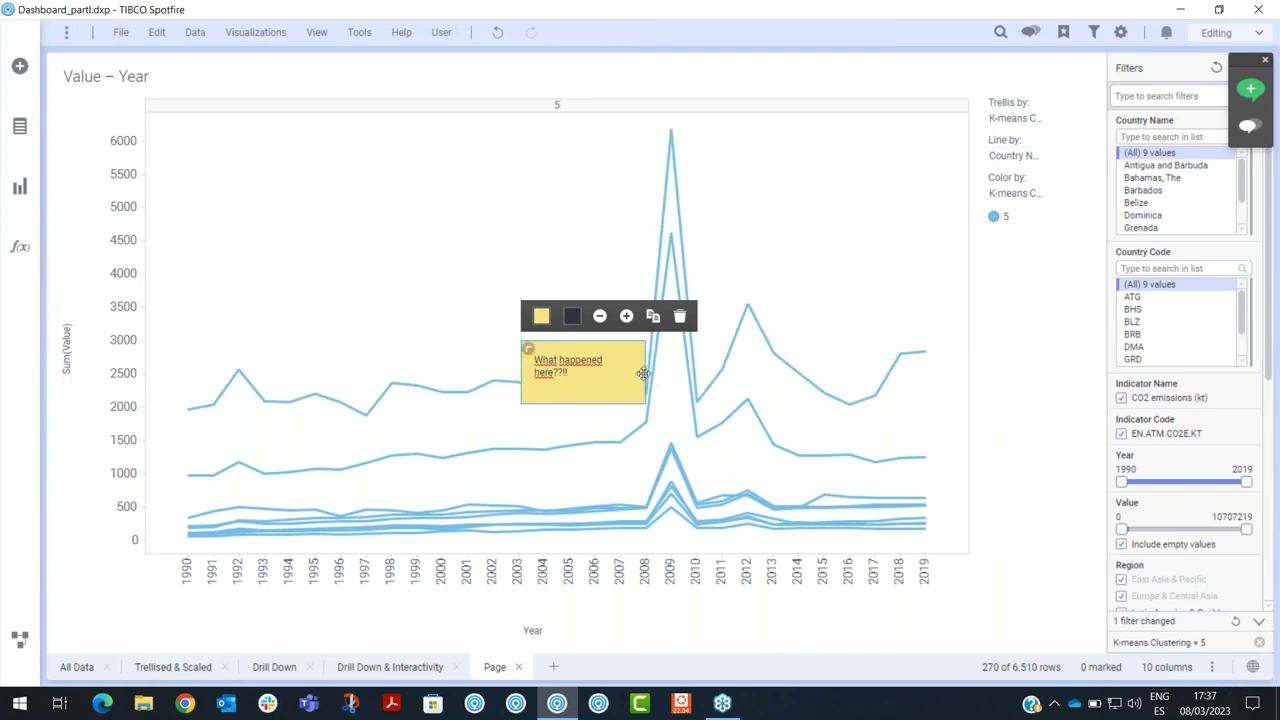
left_click_drag(643, 373, 673, 373)
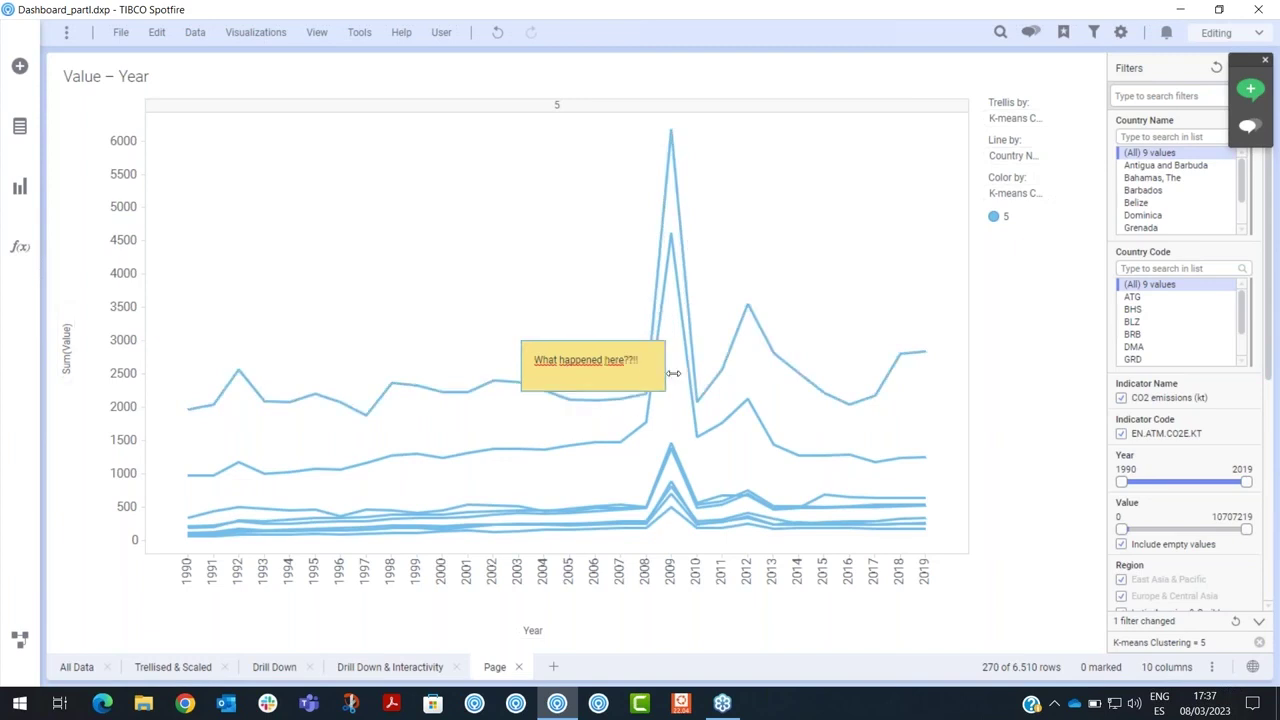
Move the "What happened here??!!" annotation beside the peak of the 2009 spike in the line chart.
mouse_move(590, 349)
left_mouse_down()
mouse_move(699, 293)
mouse_move(780, 160)
mouse_move(767, 147)
left_mouse_up()
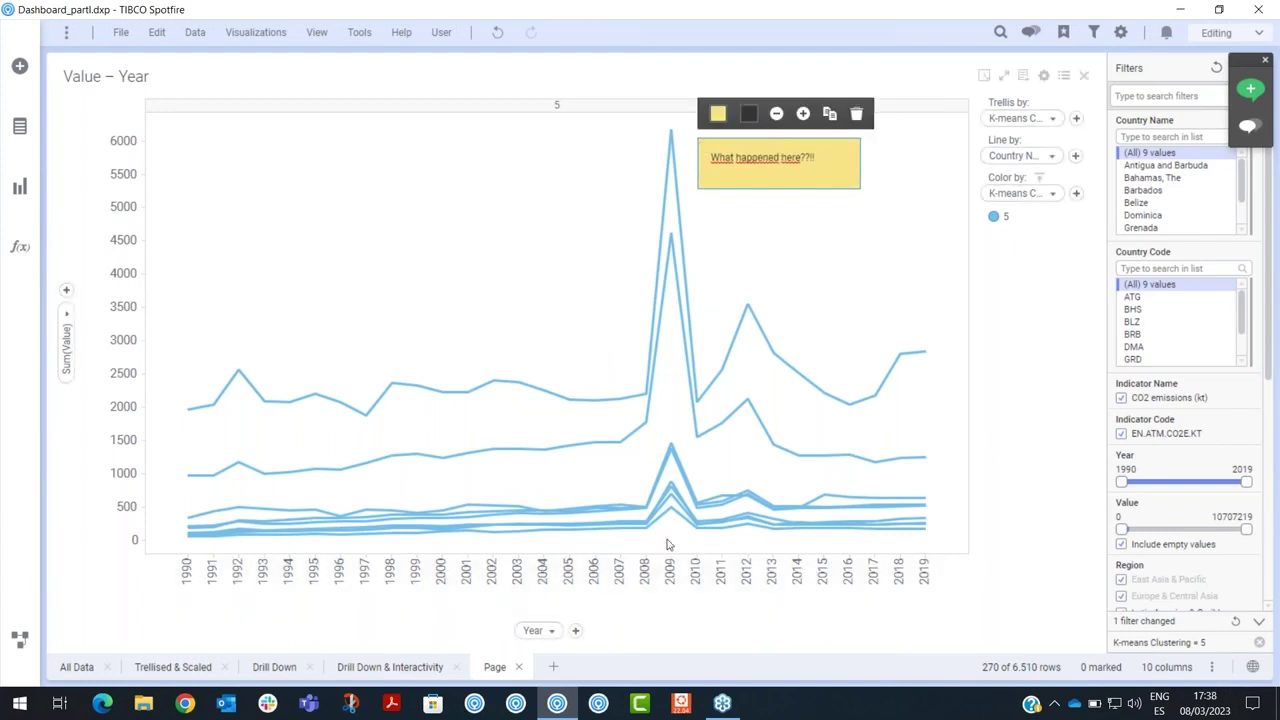
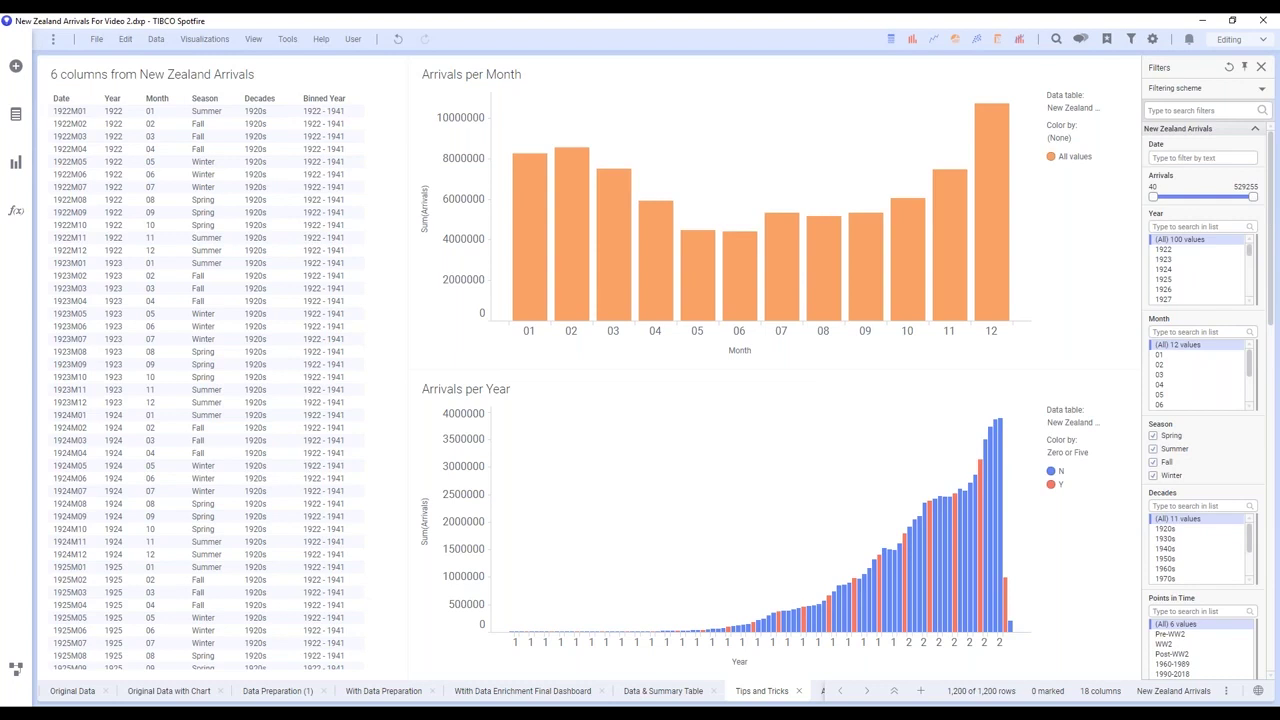
Preview splitting the Date column of New Zealand Arrivals into 2 new columns at the separator "M", without applying the split.
left_click(16, 118)
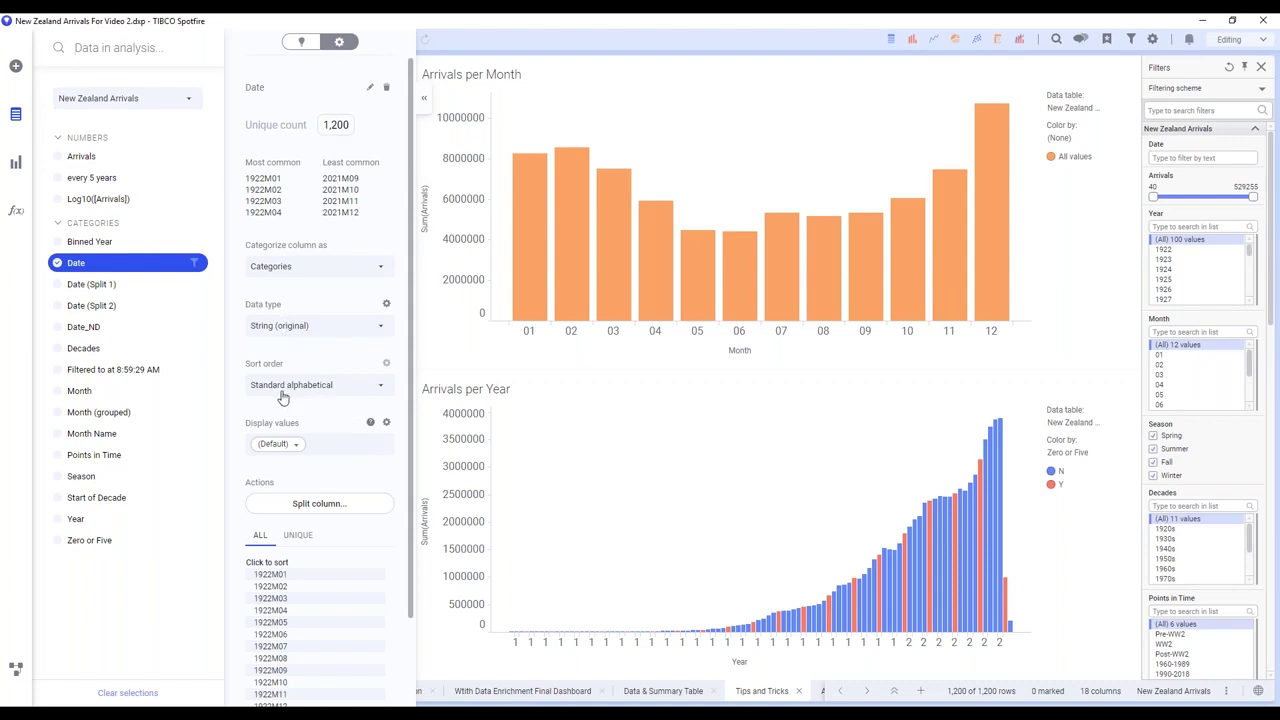
left_click(307, 510)
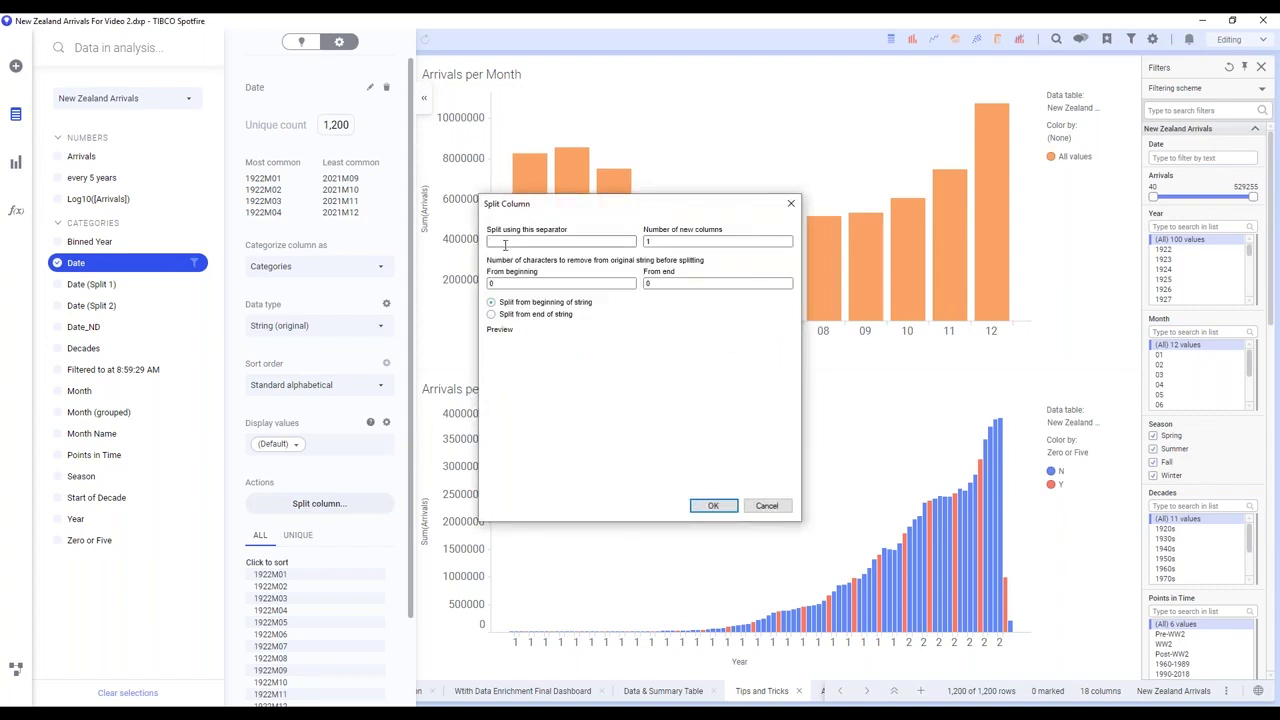
type("M")
left_click(748, 240)
left_click(786, 238)
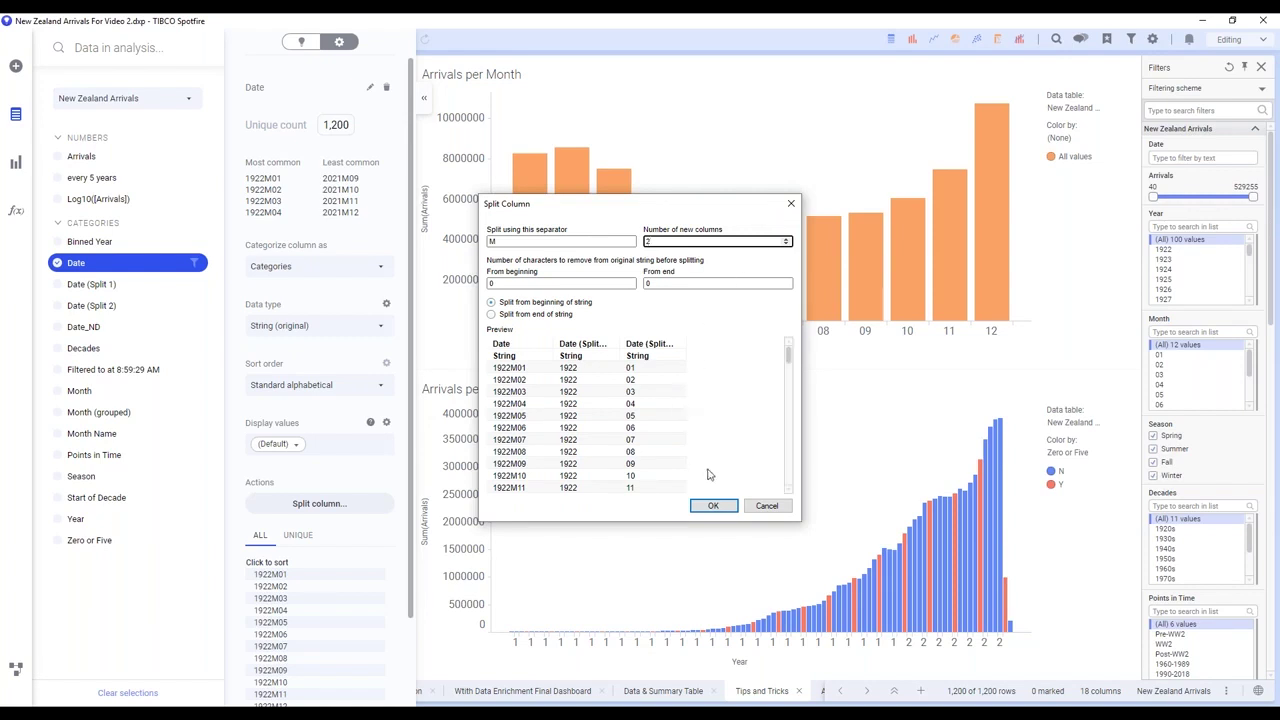
left_click(772, 507)
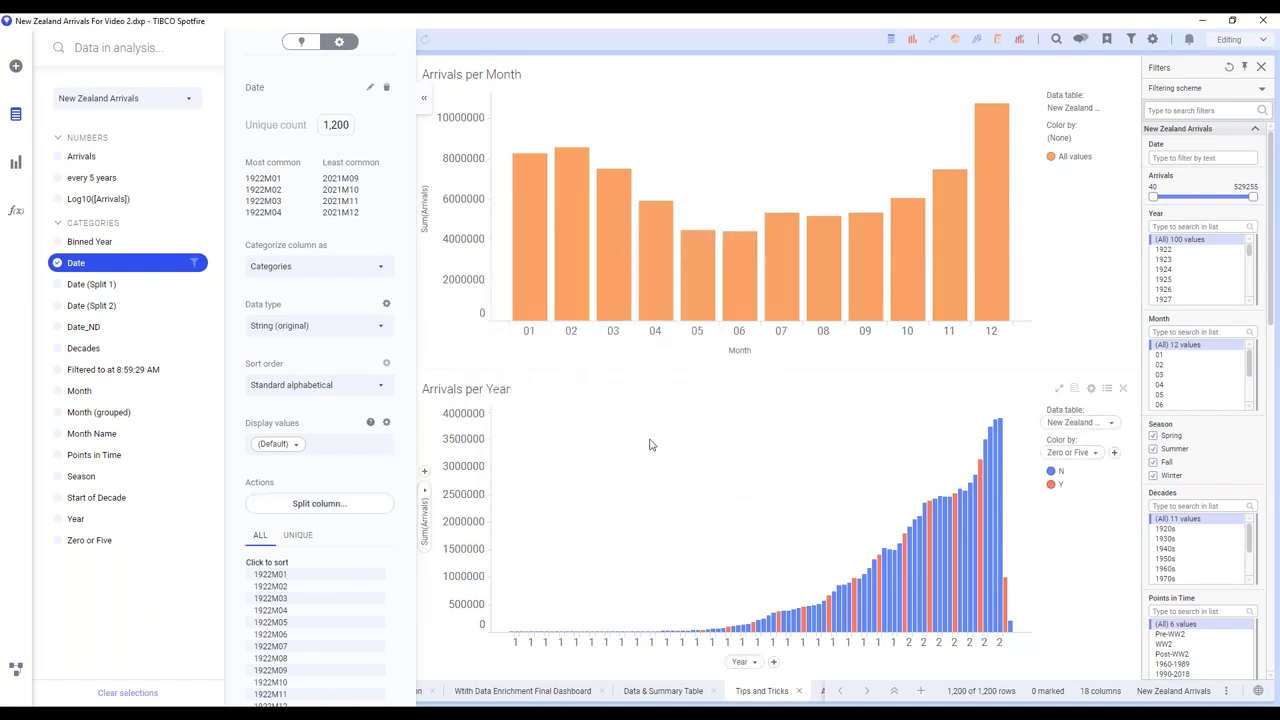
left_click(16, 117)
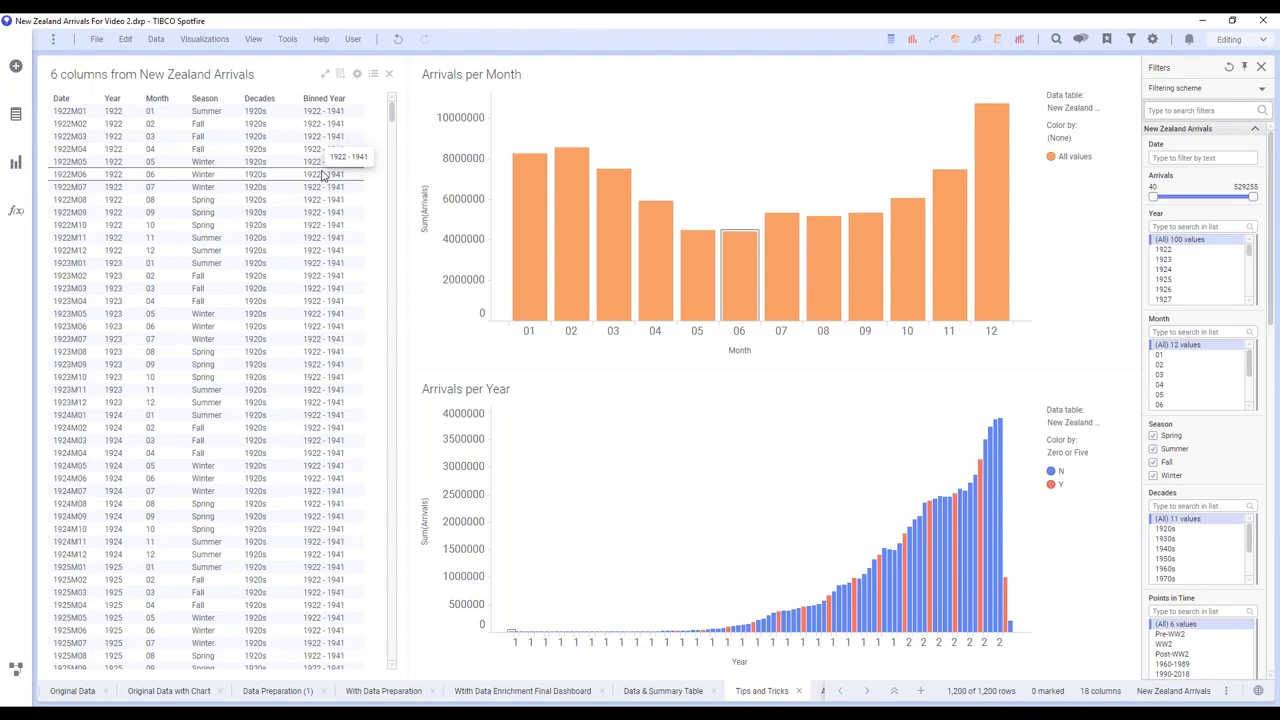
Review the binned column options, including the selectable columns and bin methods, and leave without adding a column.
left_click(156, 46)
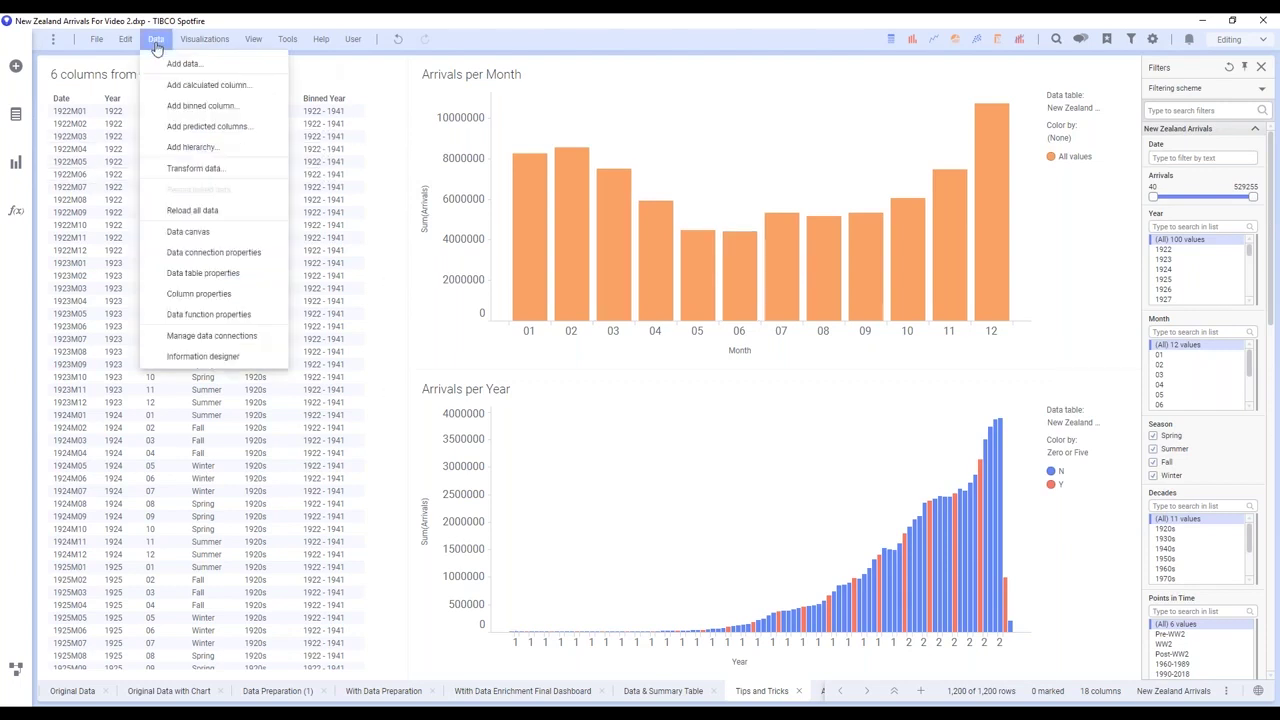
left_click(195, 105)
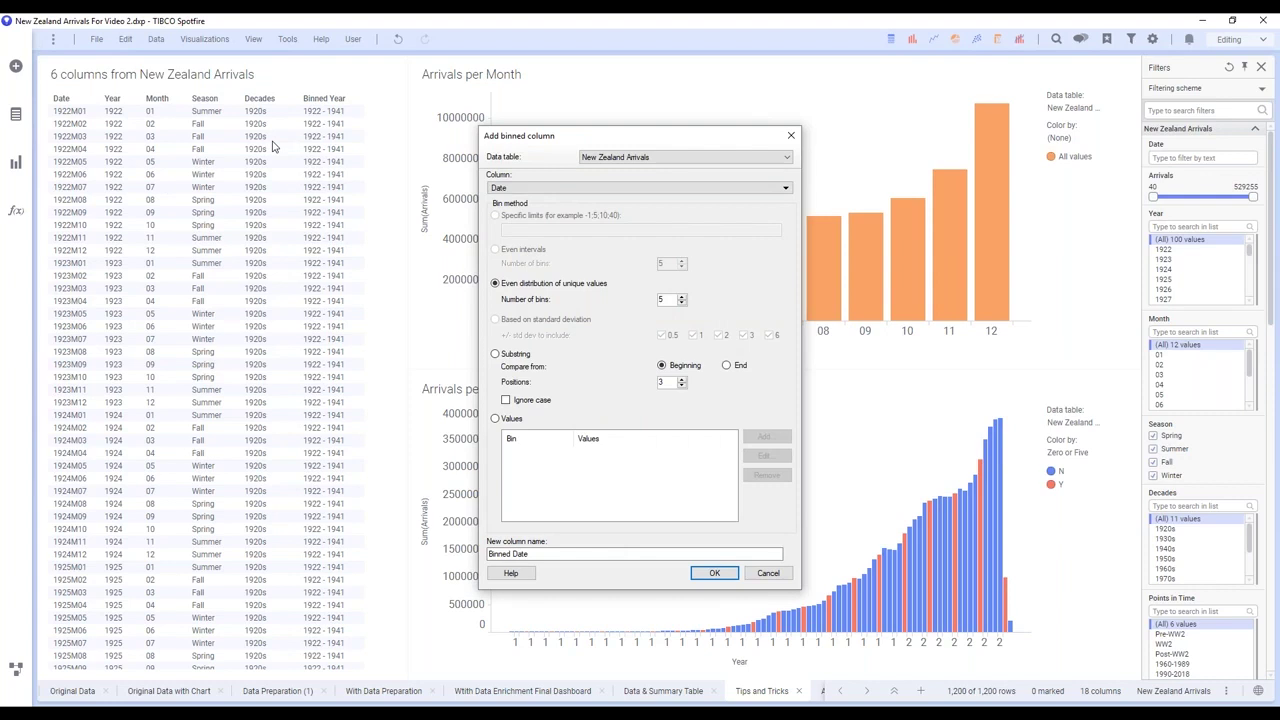
left_click(499, 190)
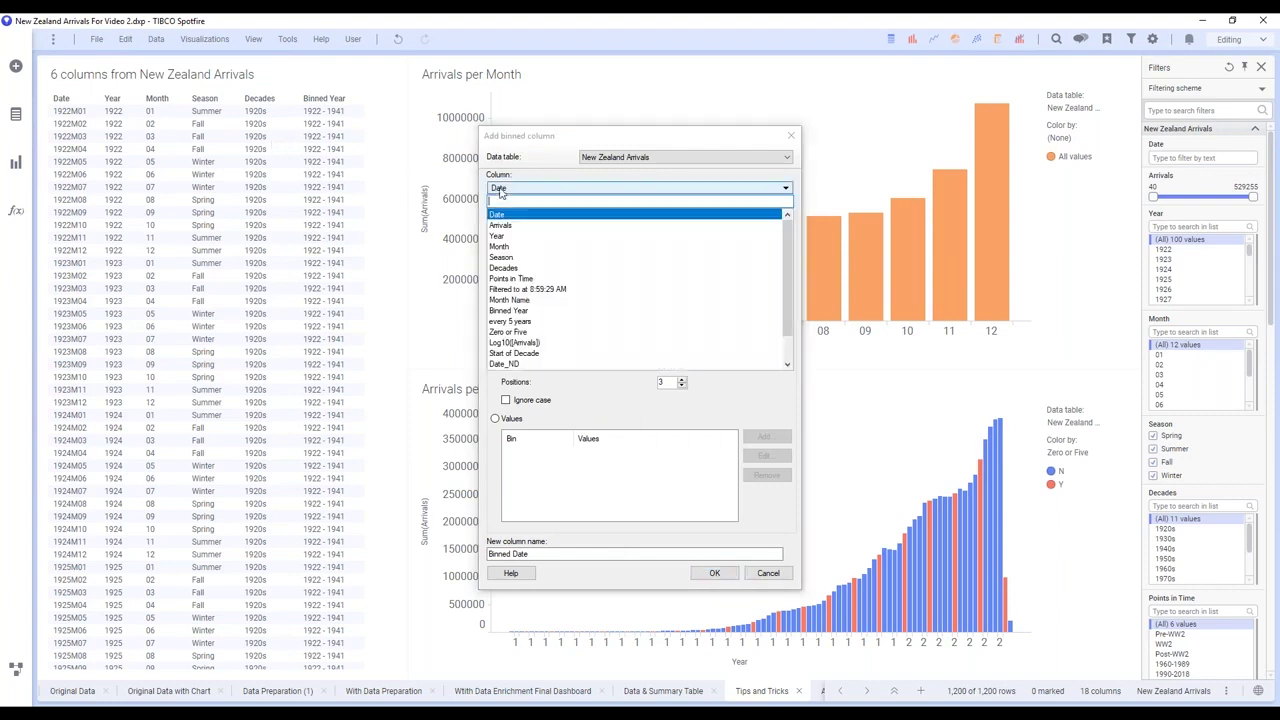
left_click(499, 190)
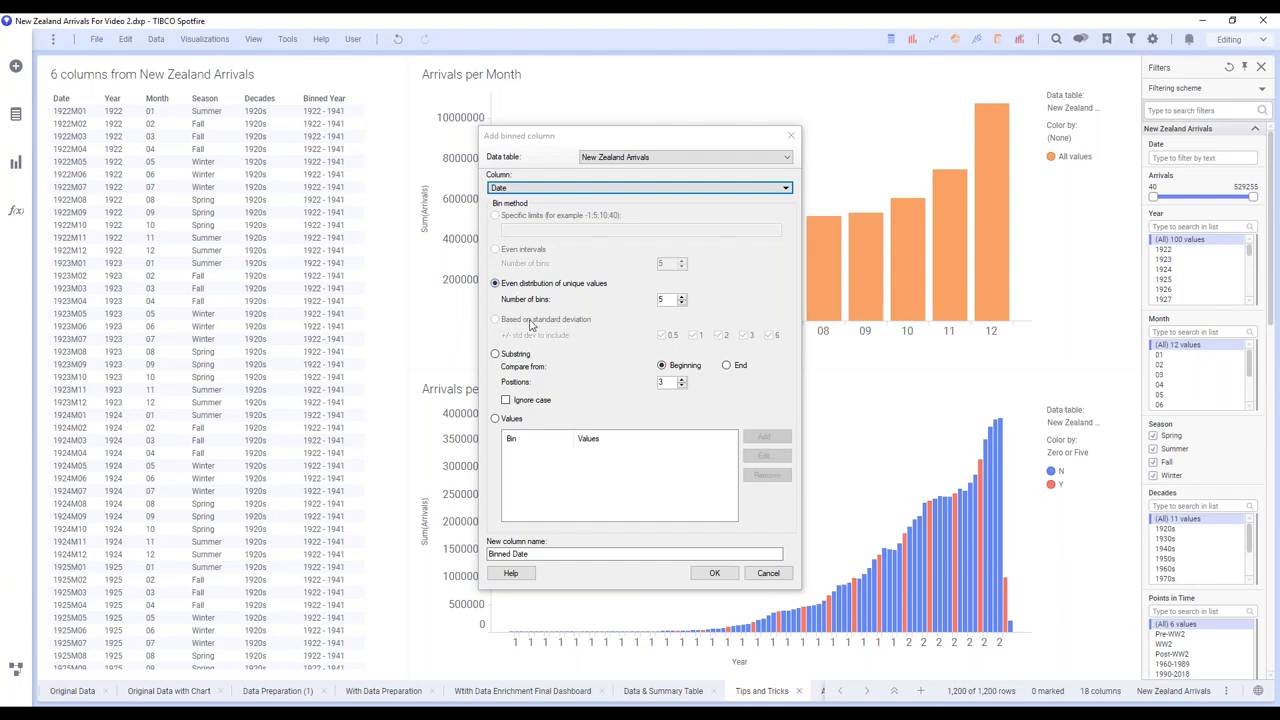
left_click(767, 573)
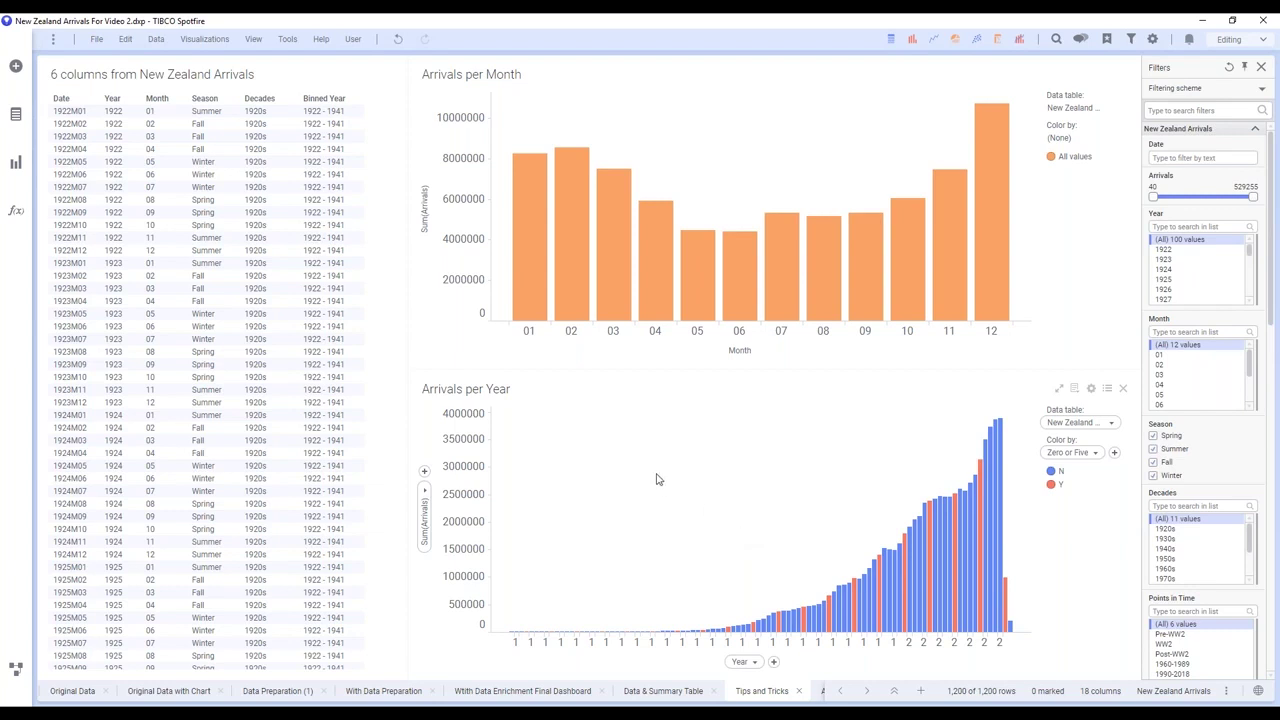
Mark months 02, 03 and 04 in the Arrivals per Month chart and group them as "Fall".
left_click_drag(577, 281, 650, 317)
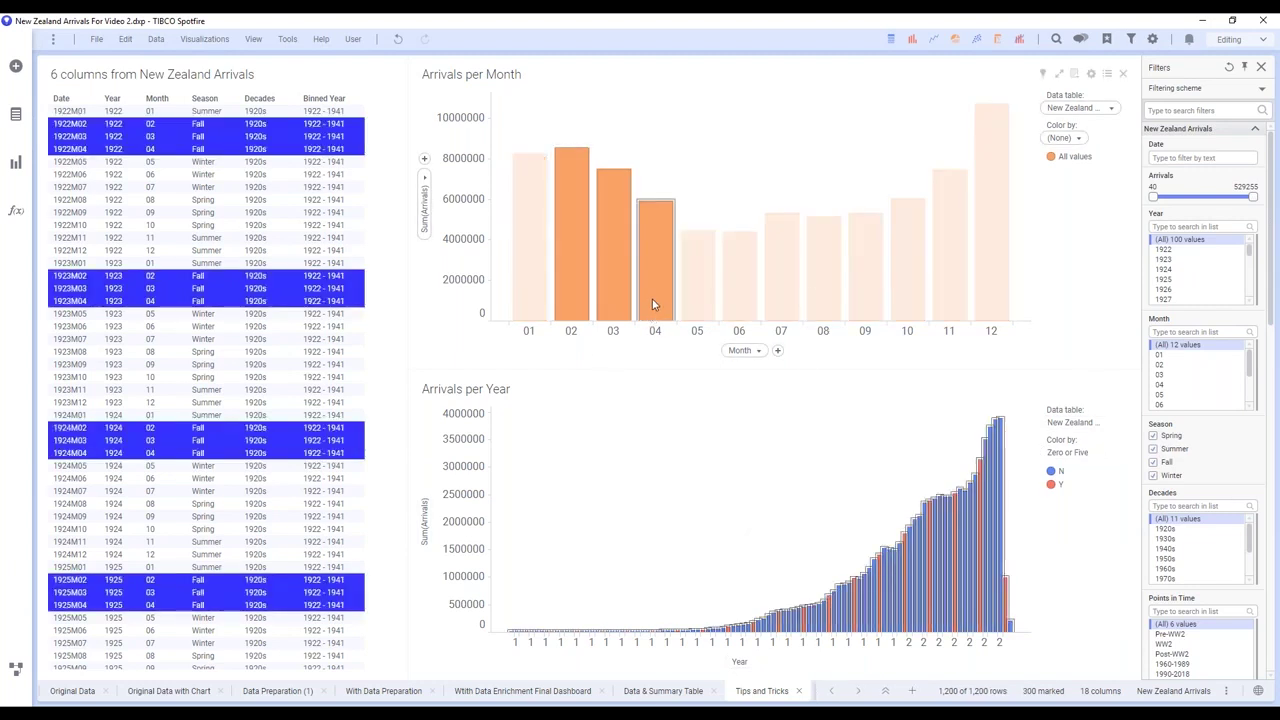
right_click(653, 304)
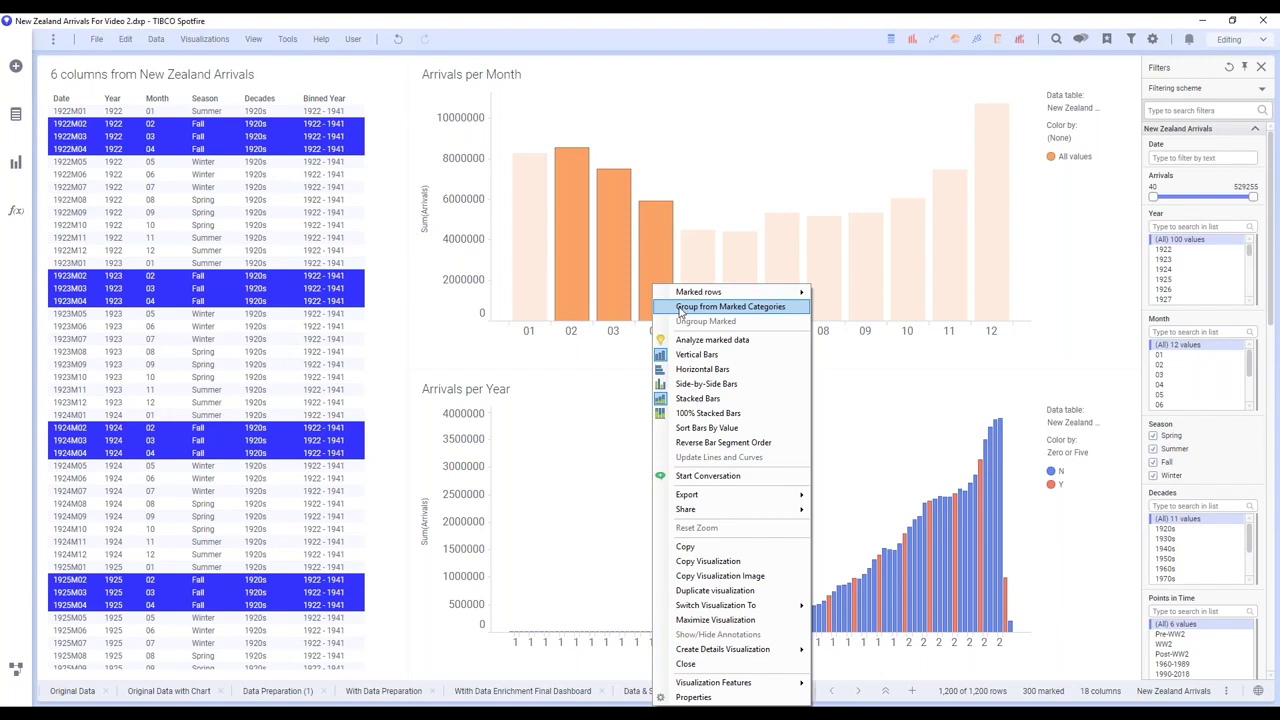
left_click(679, 311)
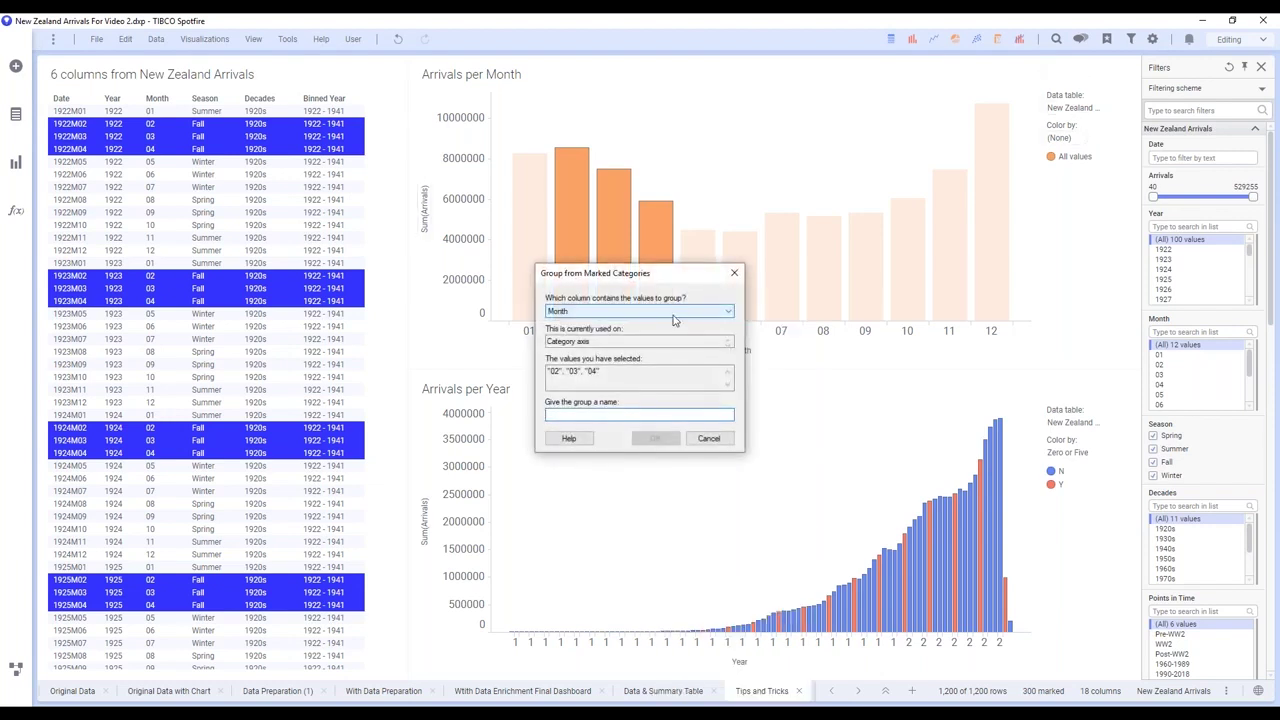
type("Fall")
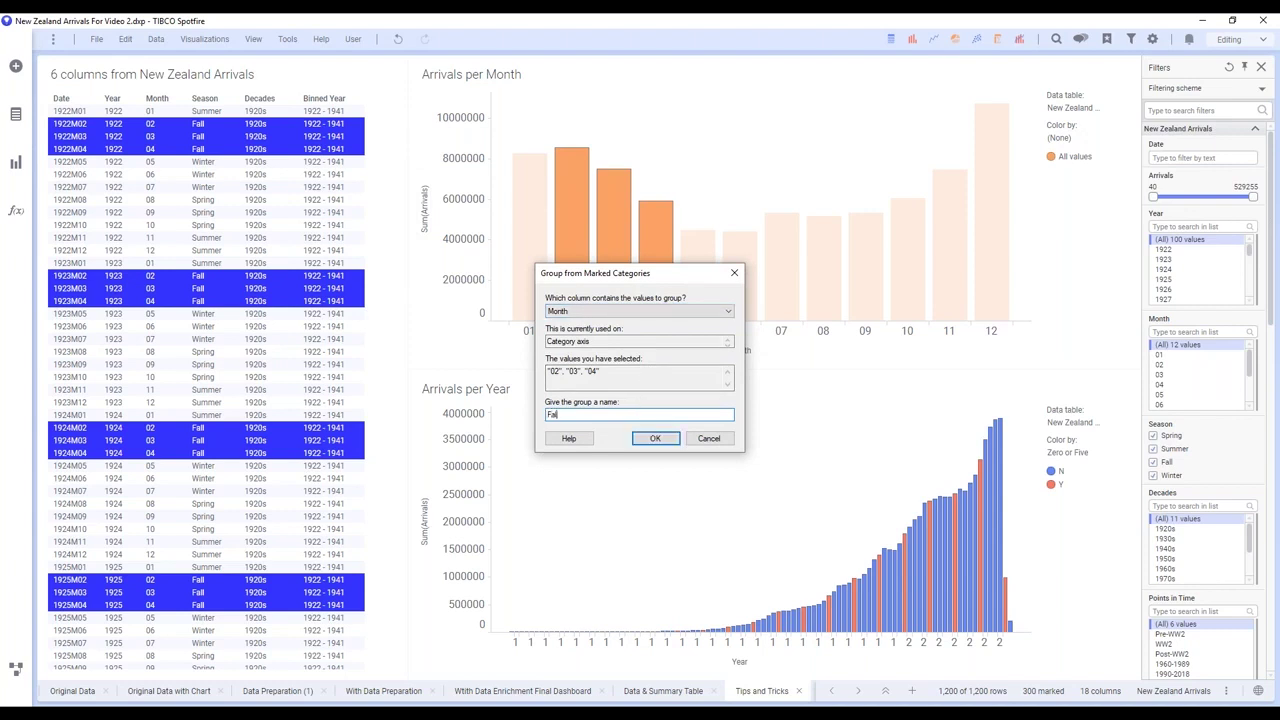
left_click(658, 439)
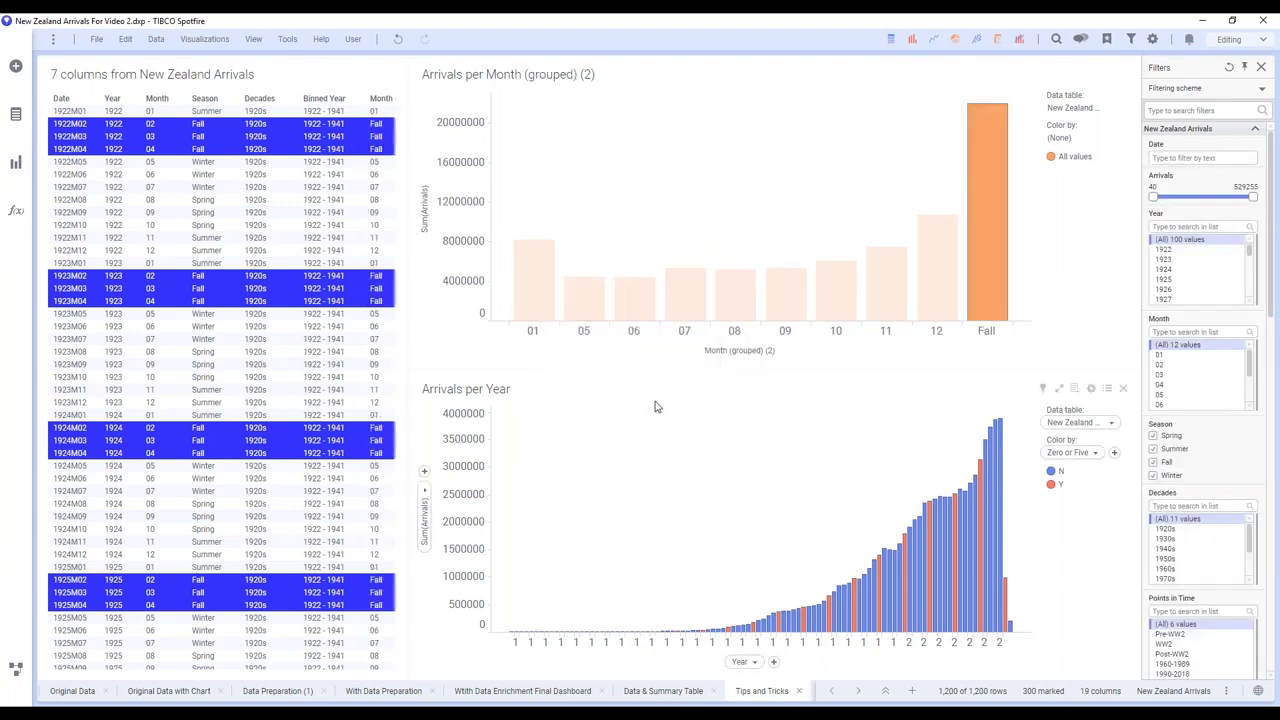
Mark months 05, 06 and 07 in the grouped month chart and group them as "Winter".
left_click_drag(590, 298, 688, 318)
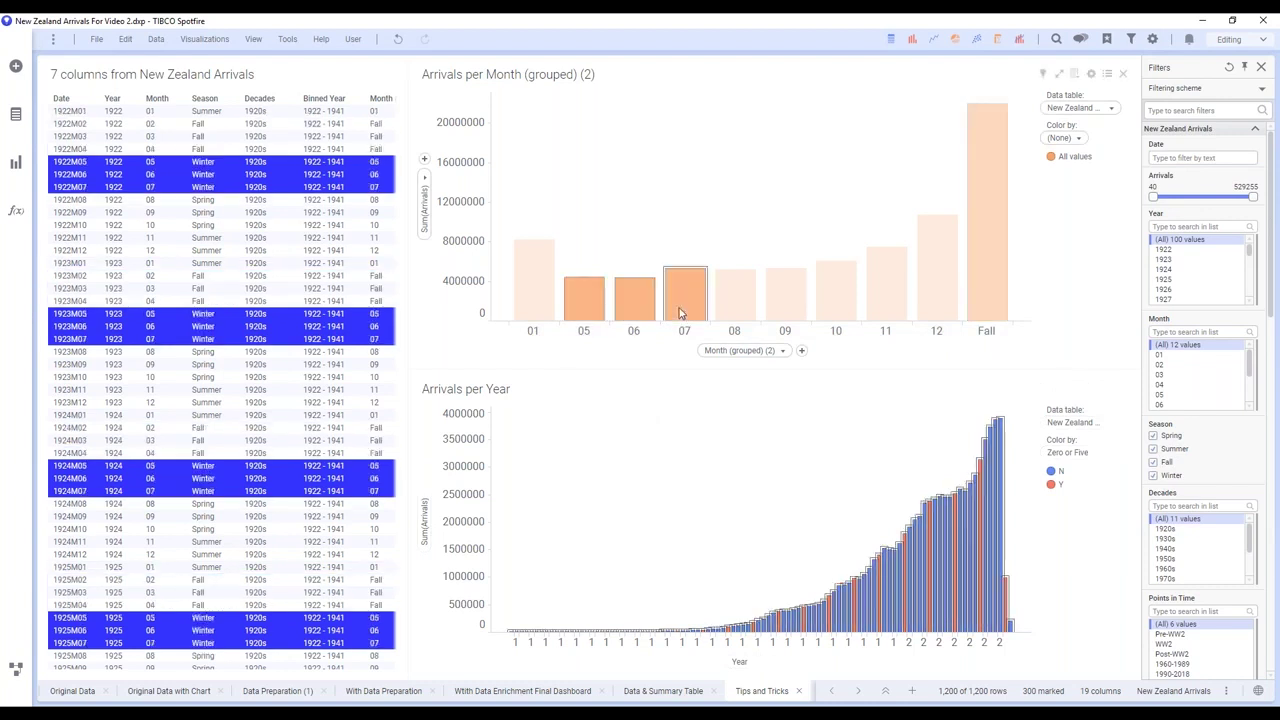
right_click(684, 316)
left_click(712, 307)
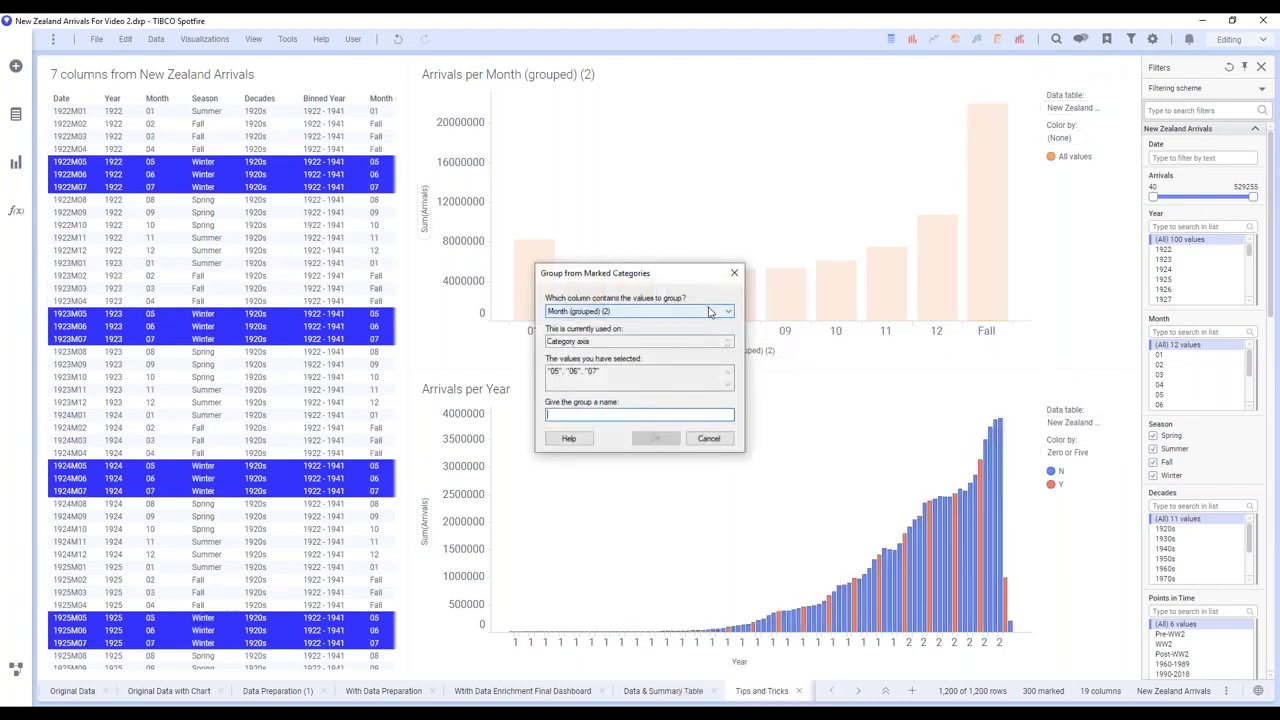
type("Winter")
key("Return")
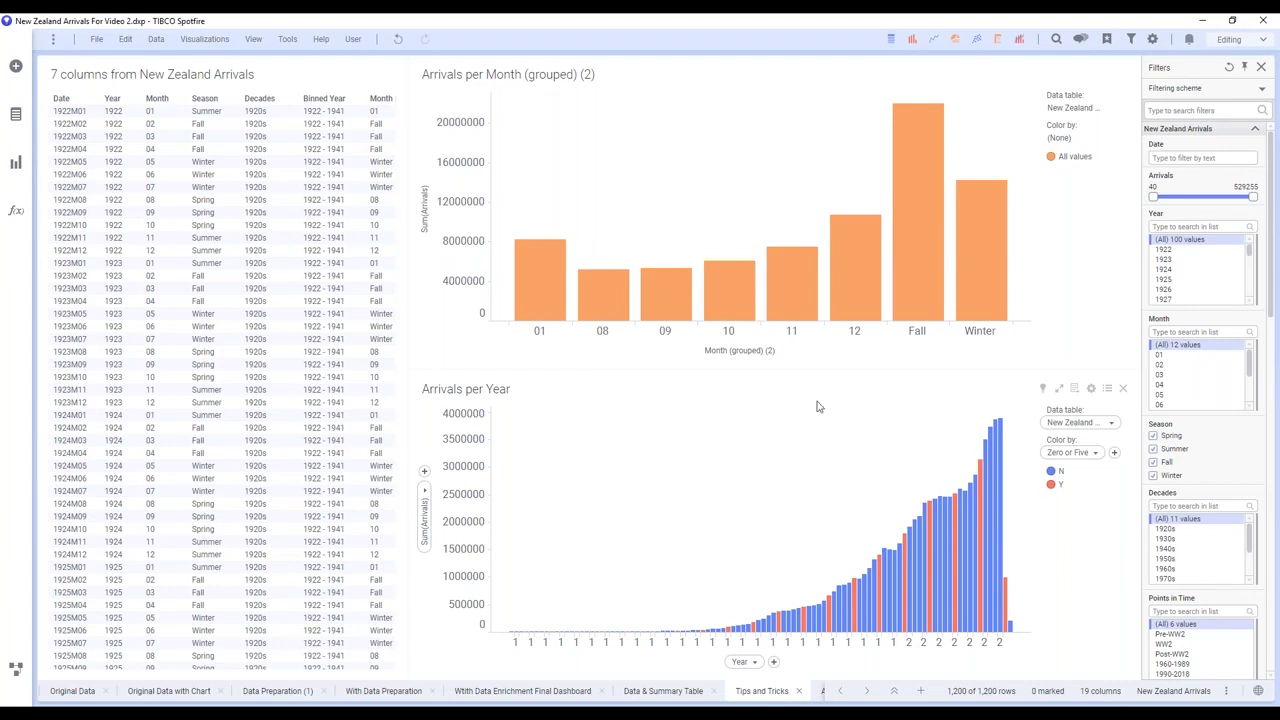
Maximize the Arrivals per Year chart and filter out the N value of Zero or Five.
left_click(1059, 389)
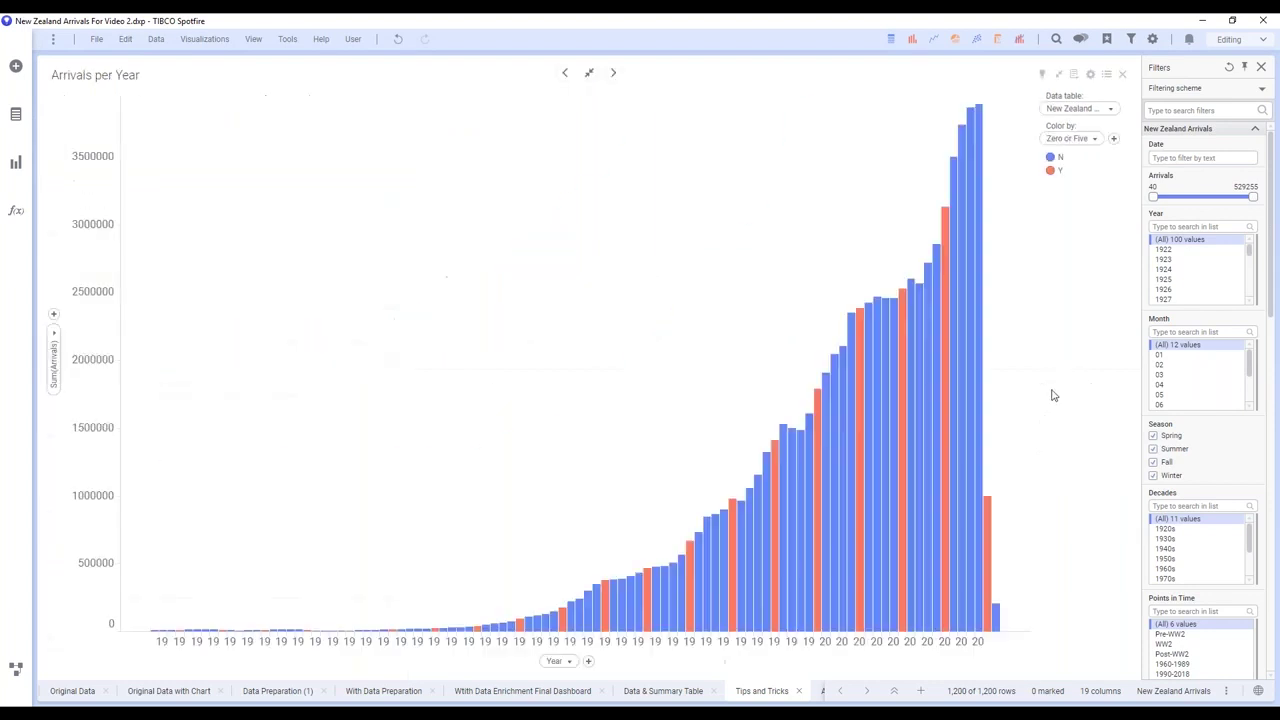
mouse_move(960, 406)
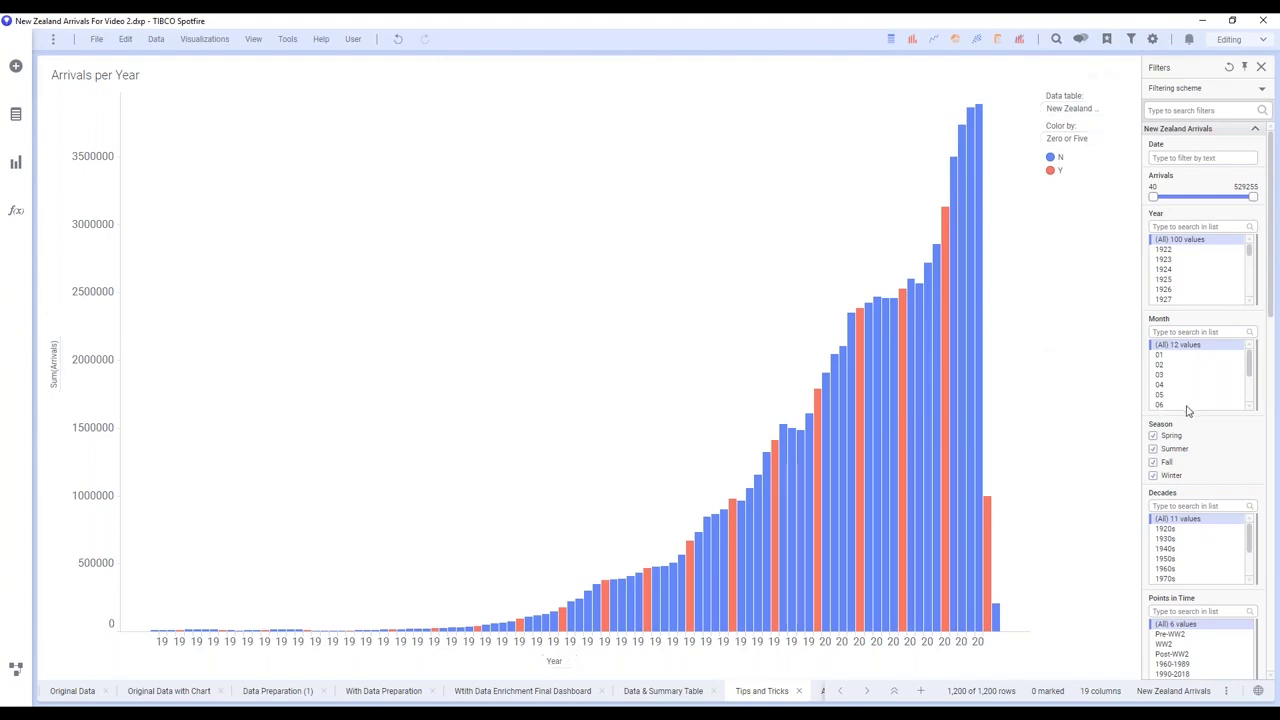
scroll(1186, 411, "down", 5)
scroll(1186, 411, "down", 5)
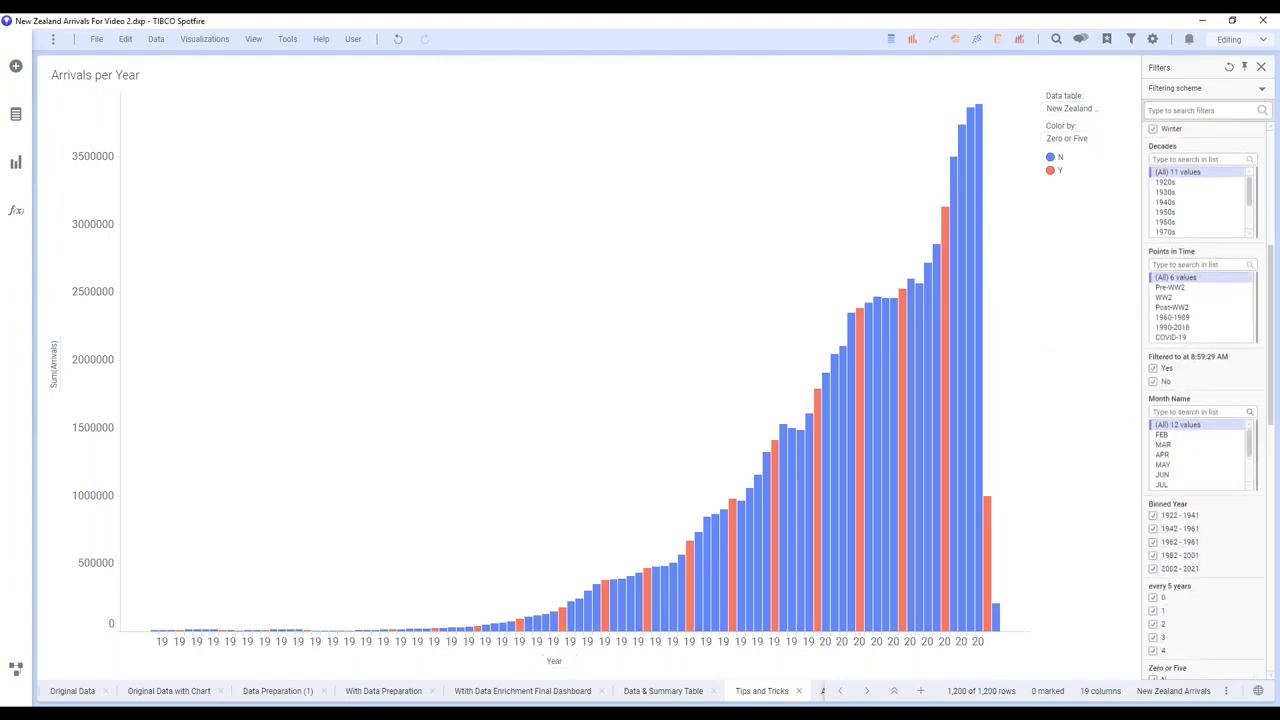
scroll(1188, 430, "down", 3)
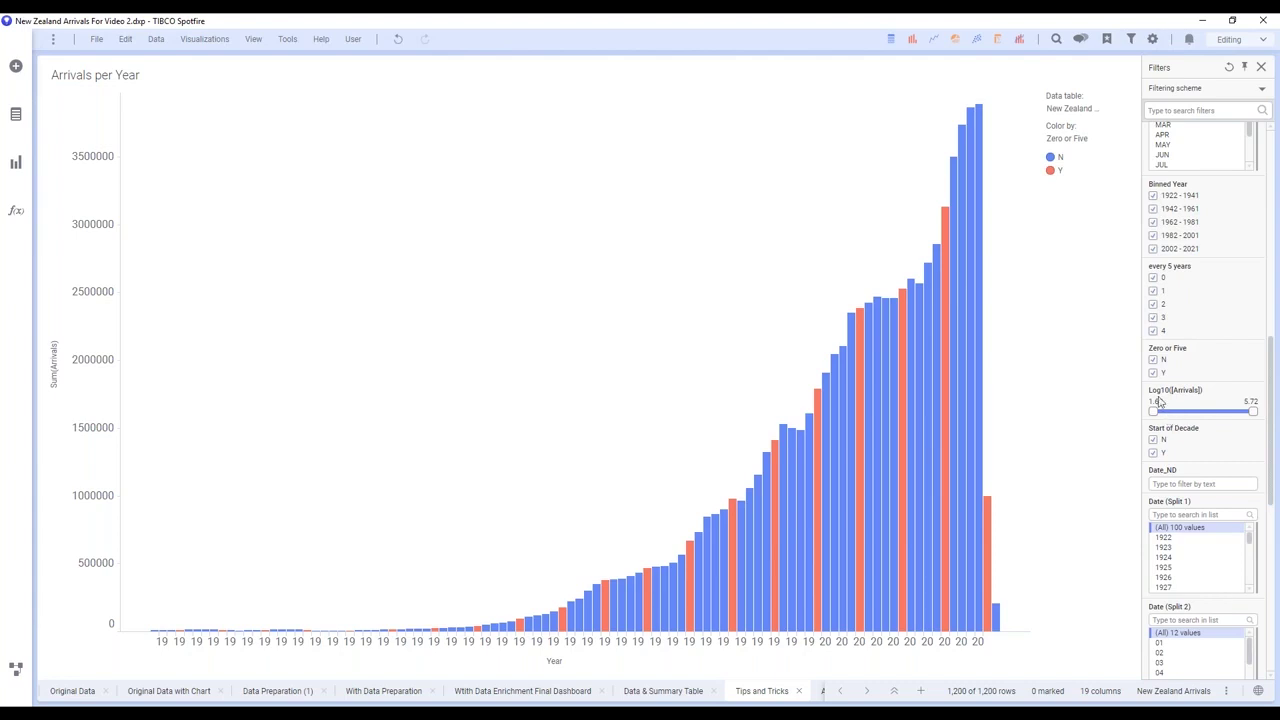
left_click(1154, 360)
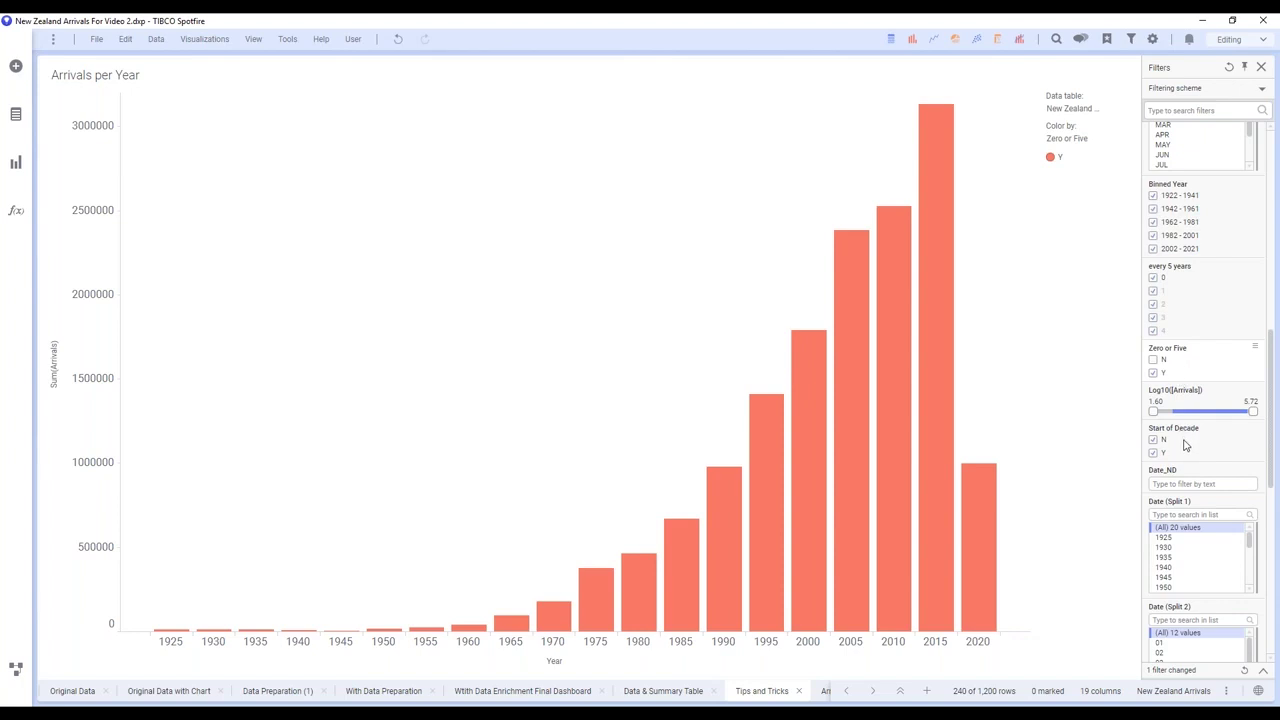
Color the Arrivals per Year bars by the Start of Decade column.
left_click_drag(1185, 442, 1056, 162)
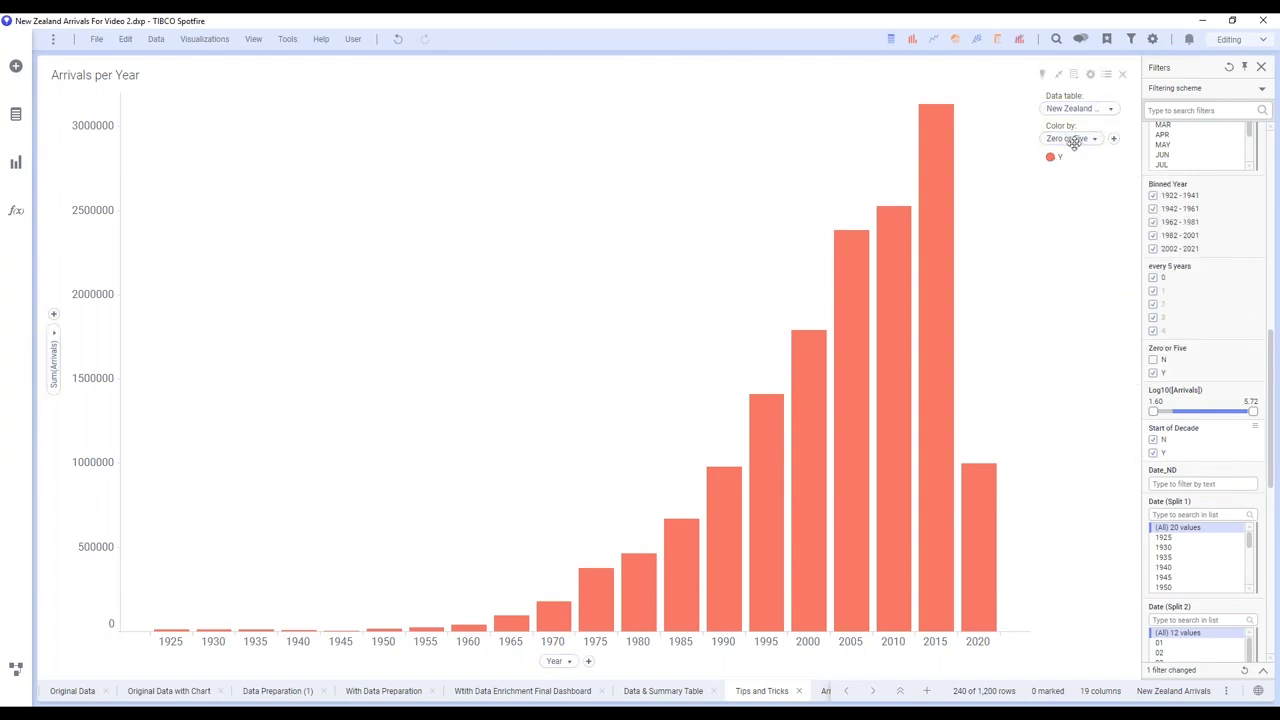
left_click_drag(1180, 430, 534, 374)
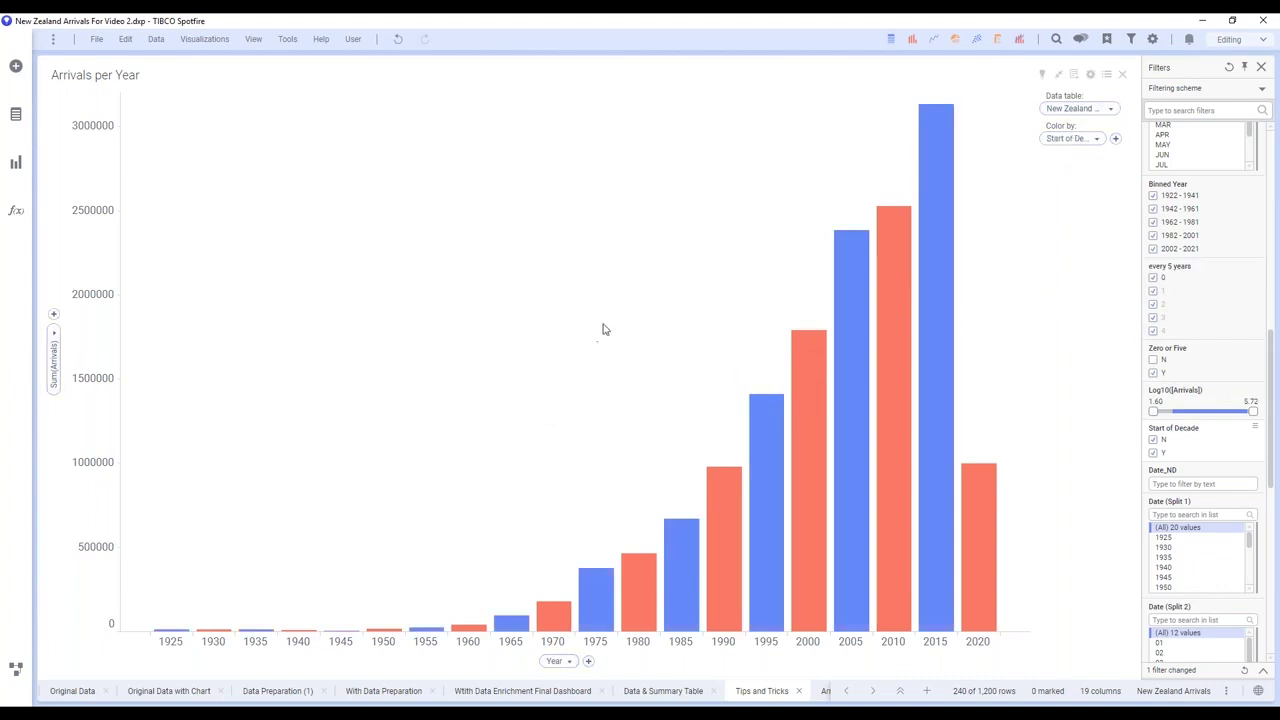